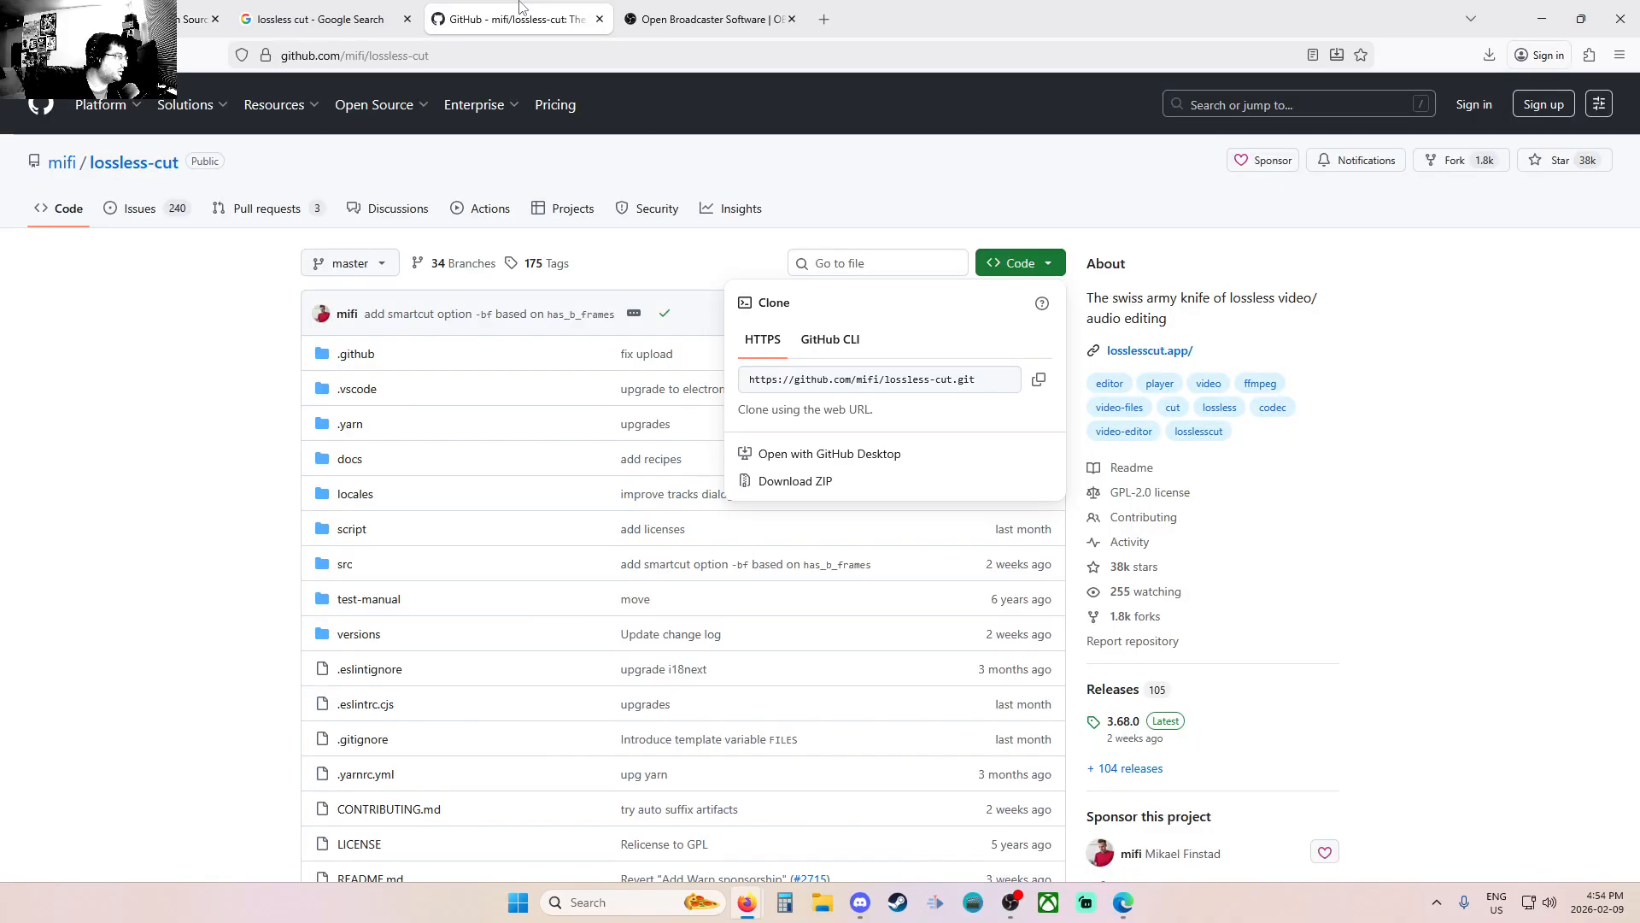
Review the LosslessCut search results, its GitHub repository's code download options and the OBS Studio website.
left_click(333, 13)
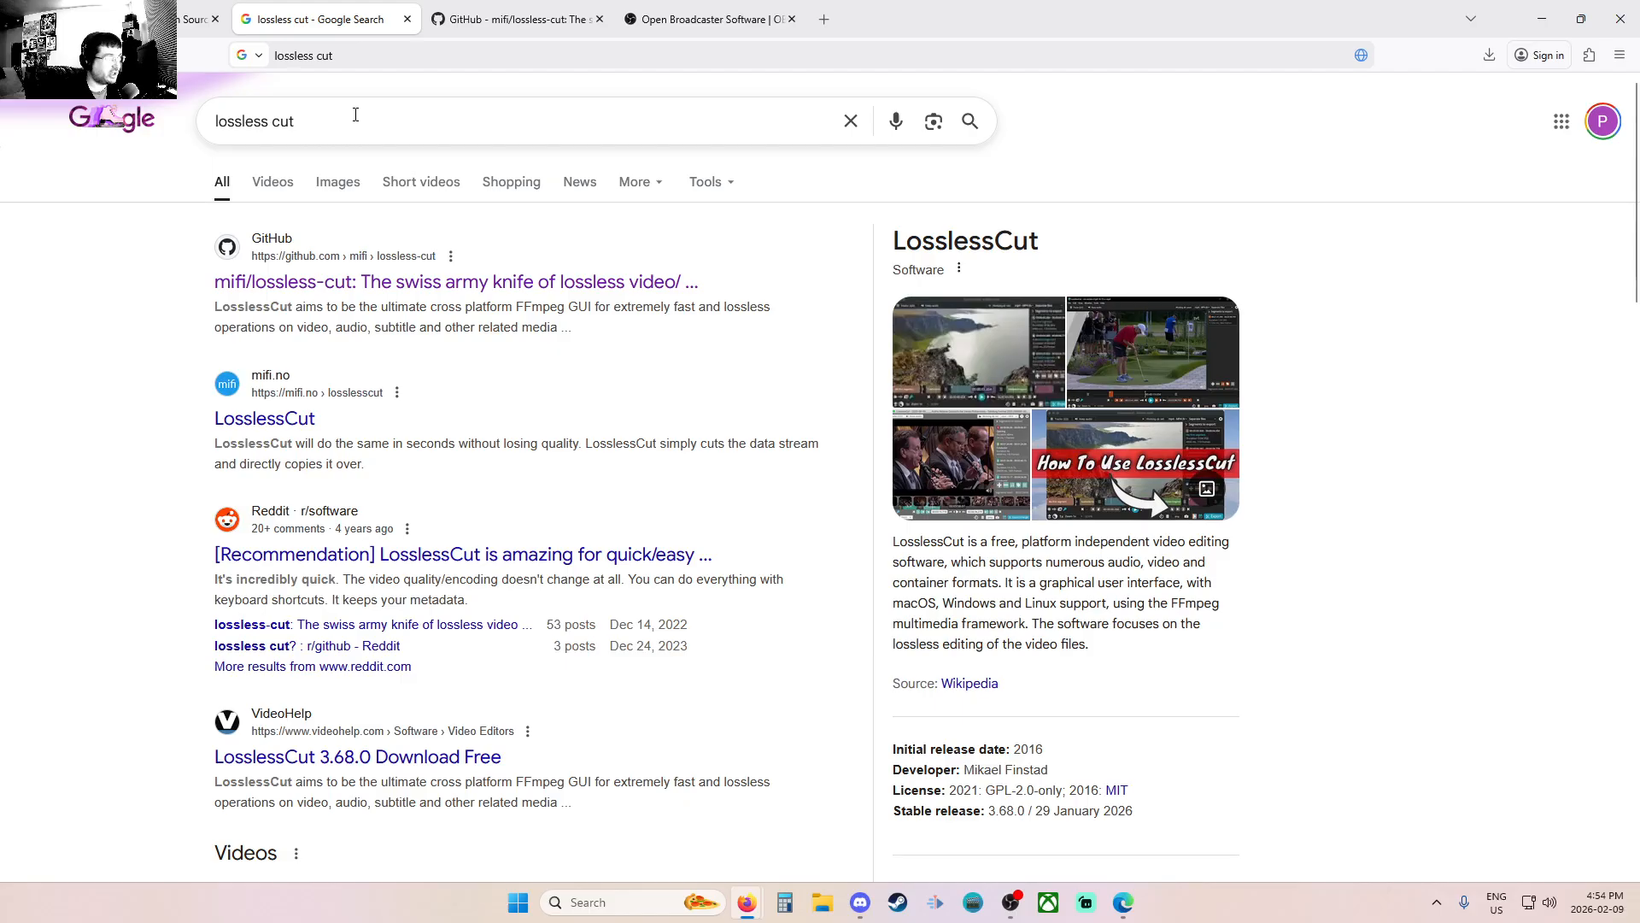
left_click(513, 19)
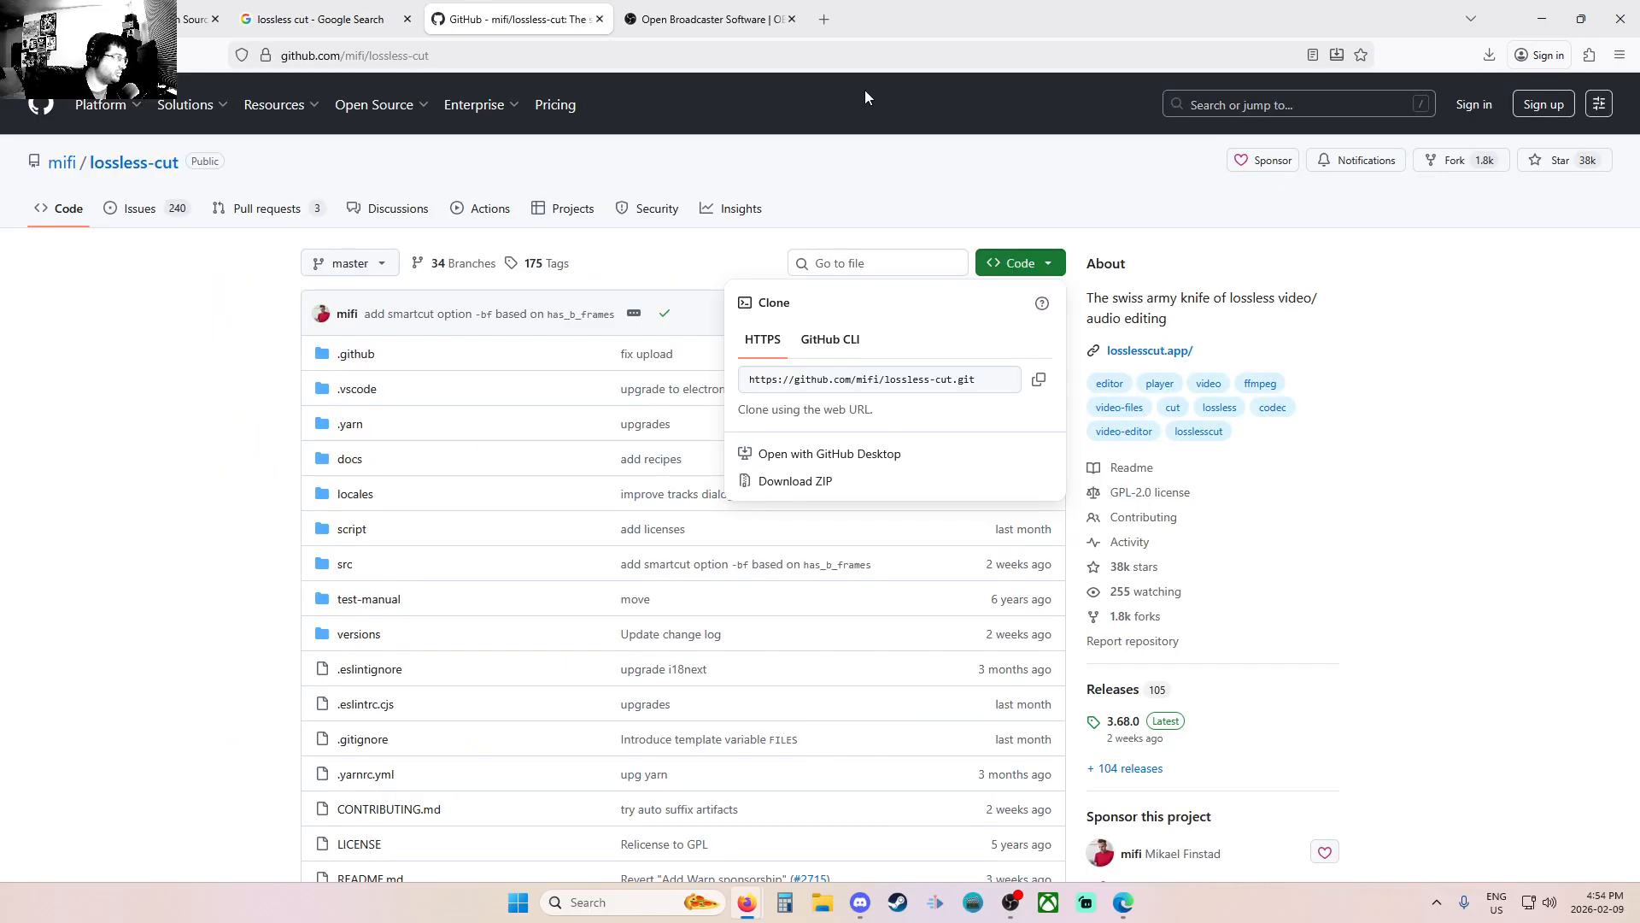
left_click(1036, 256)
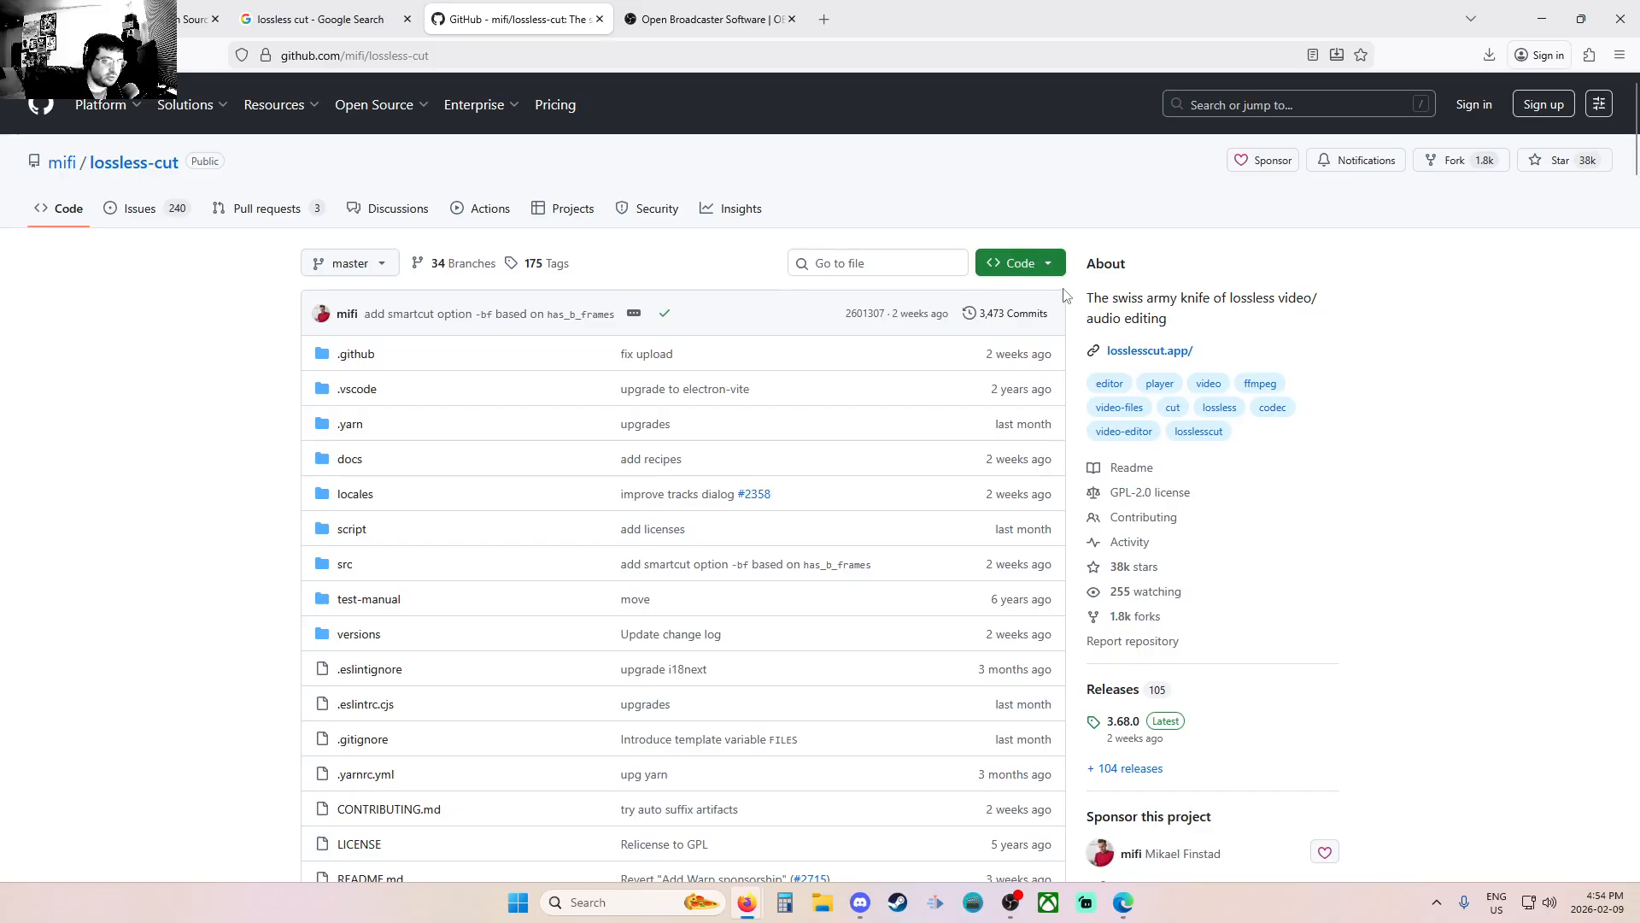
left_click(1042, 261)
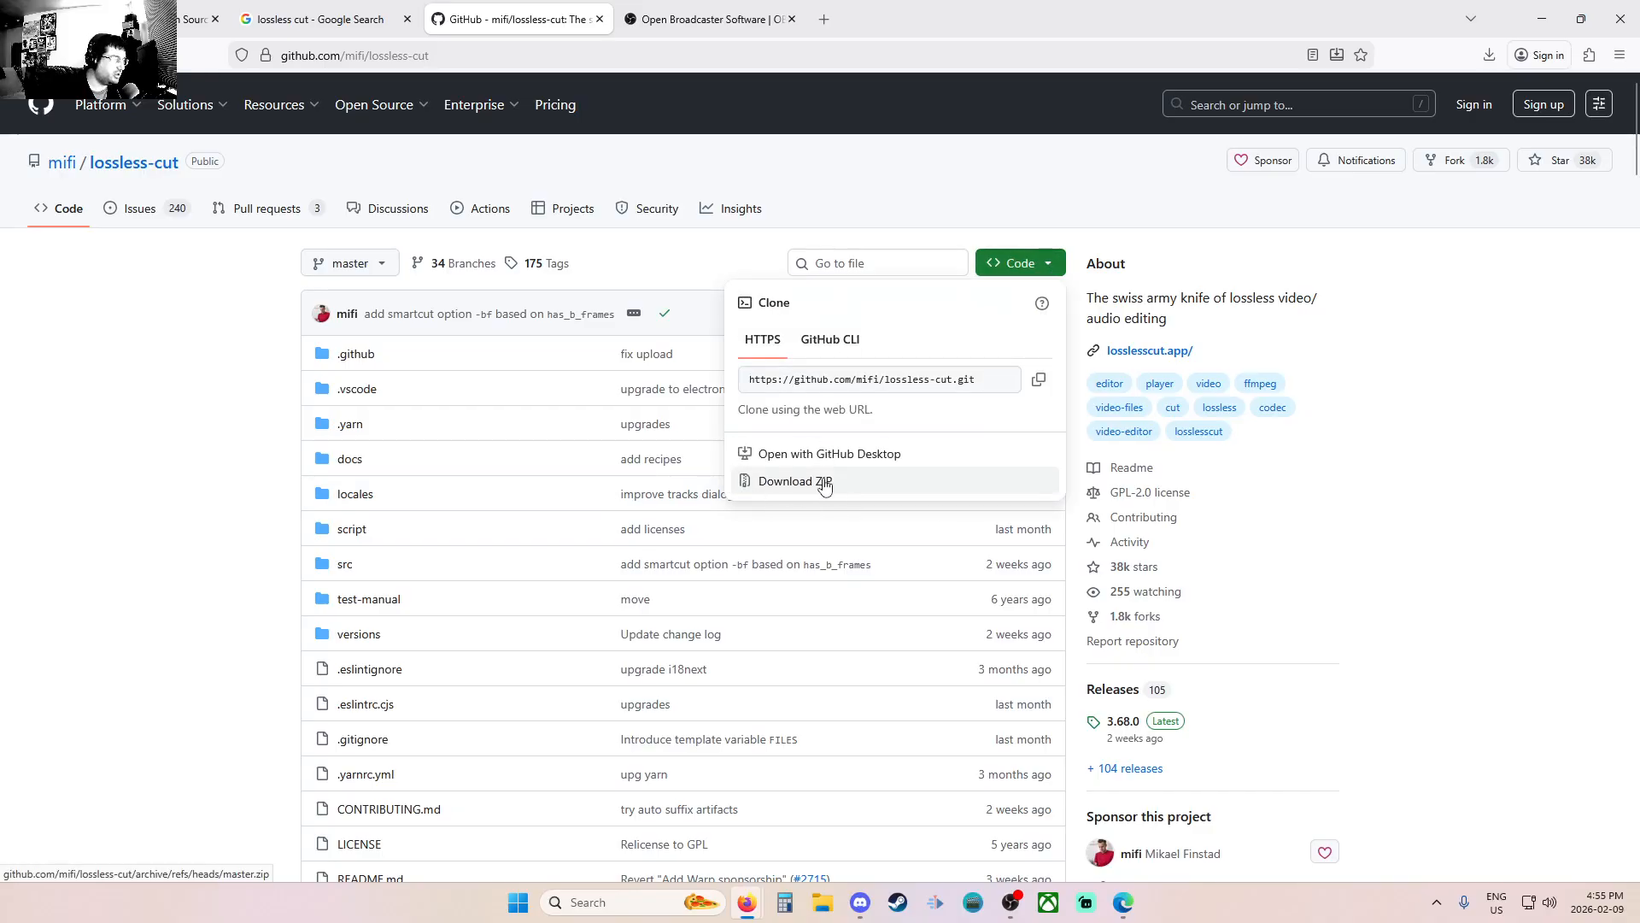
left_click(1045, 269)
left_click(710, 19)
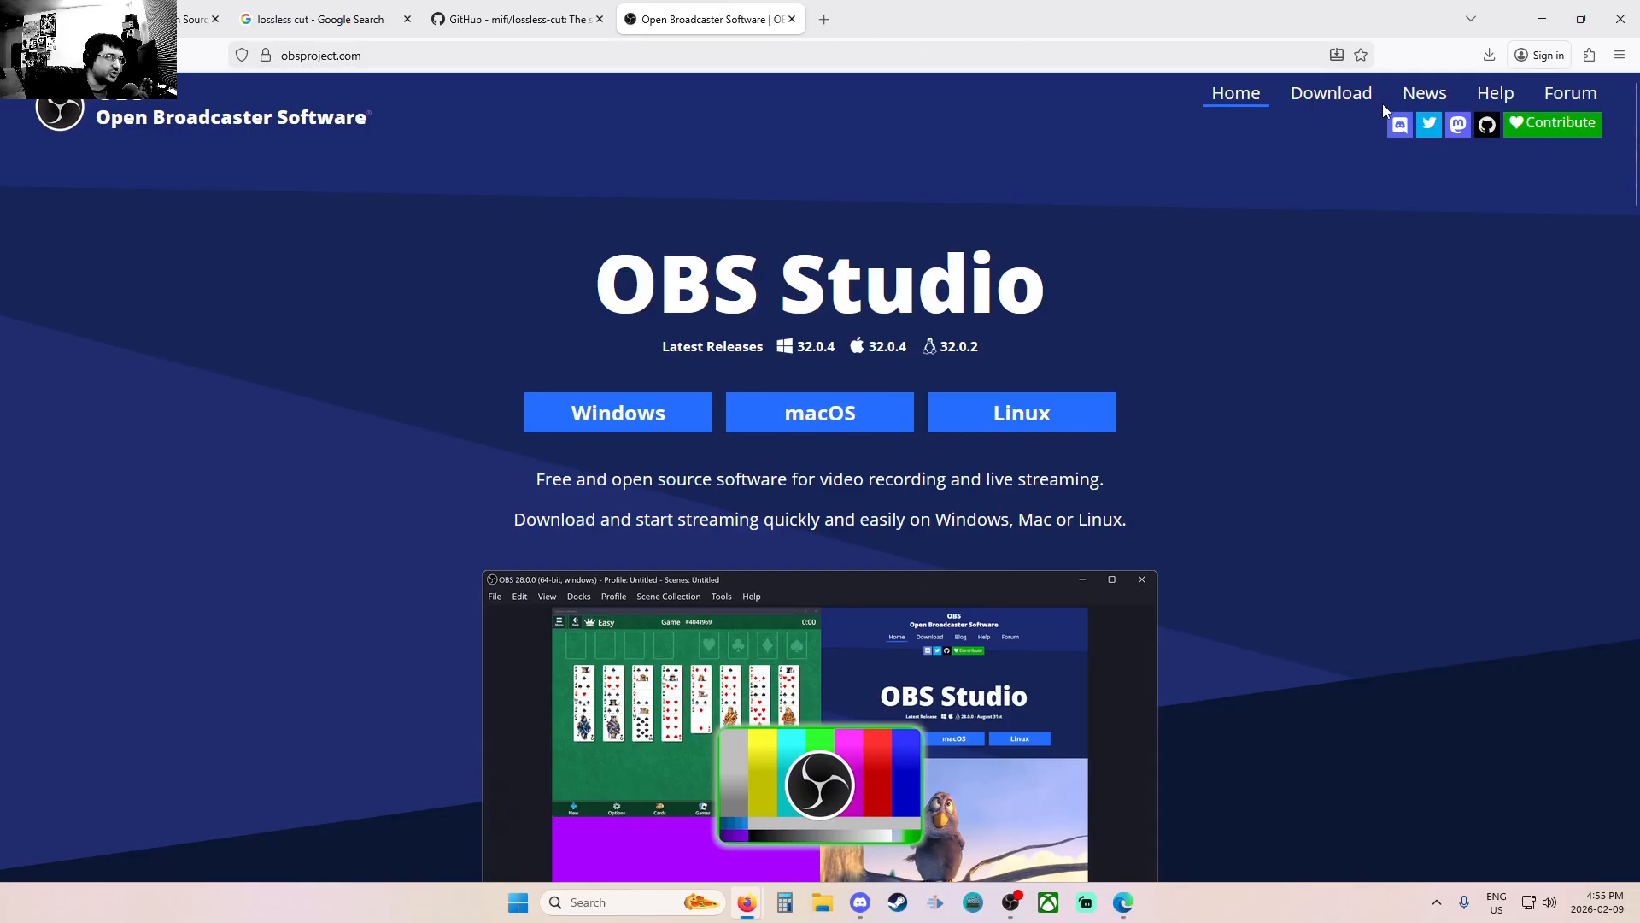
Switch to OBS Studio and add a new scene named "test 1".
left_click(1024, 897)
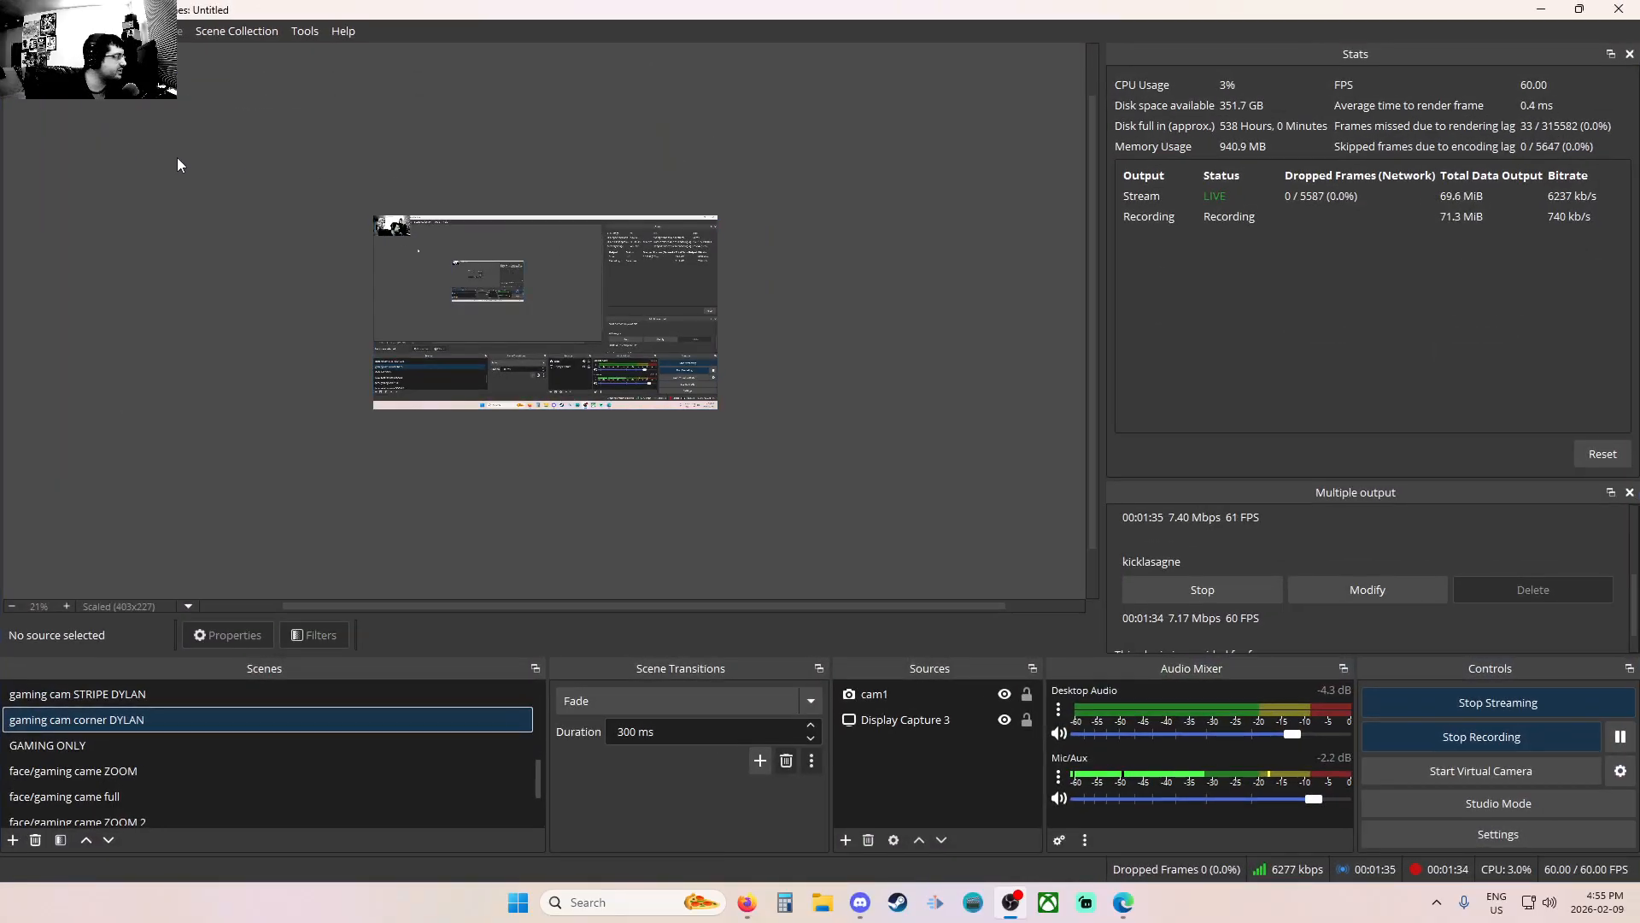
scroll(366, 766, "down", 1)
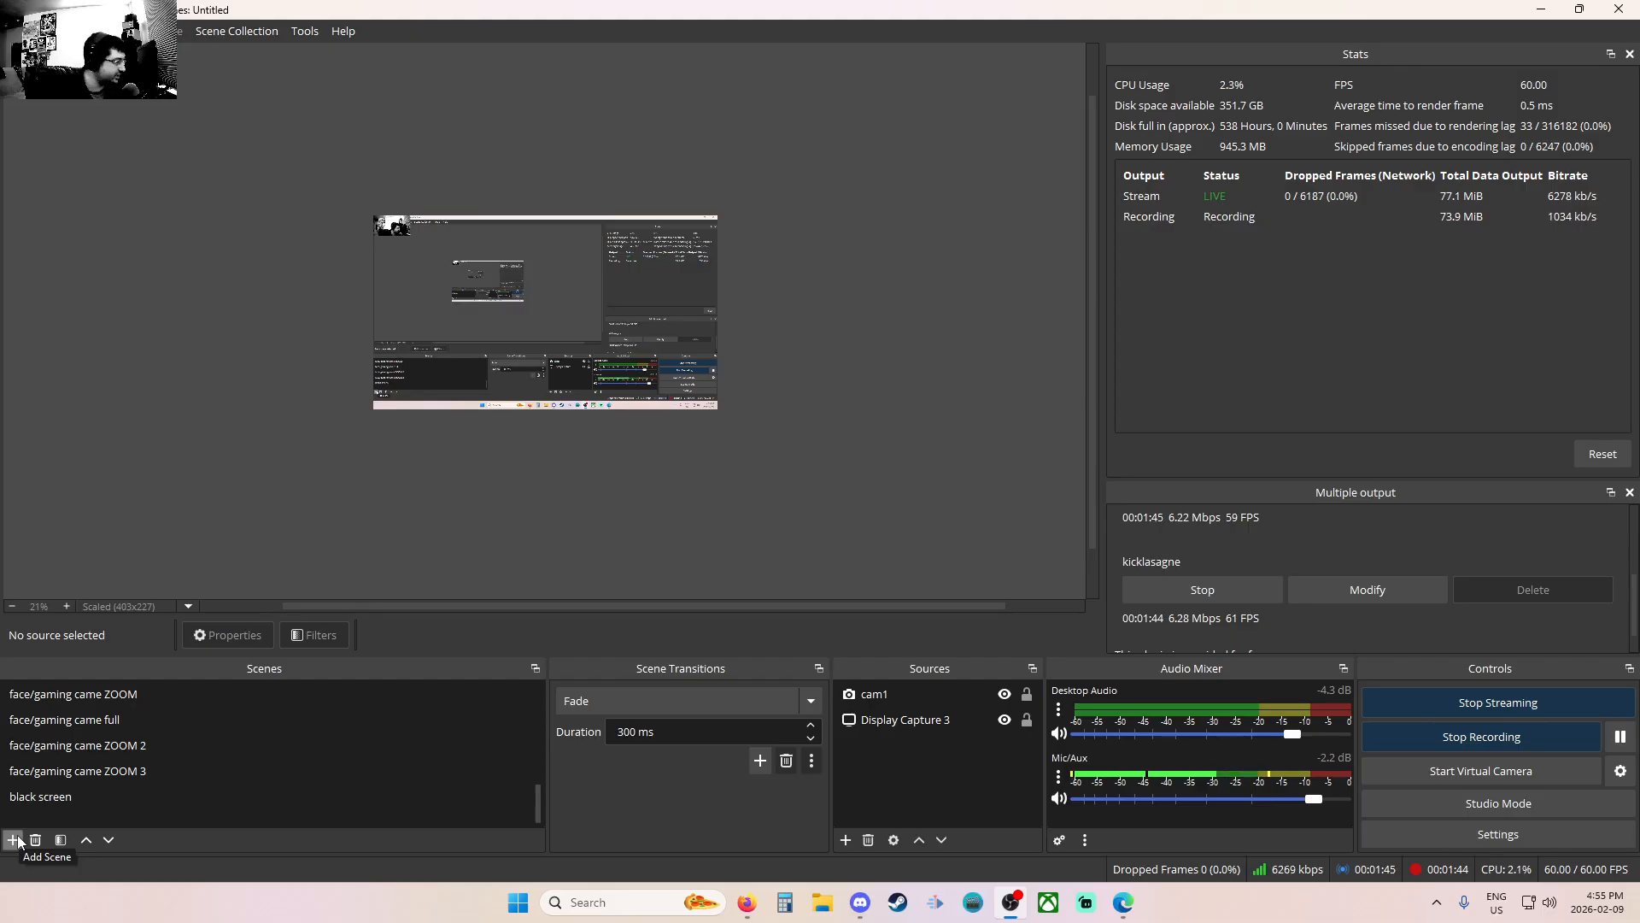
scroll(98, 795, "up", 5)
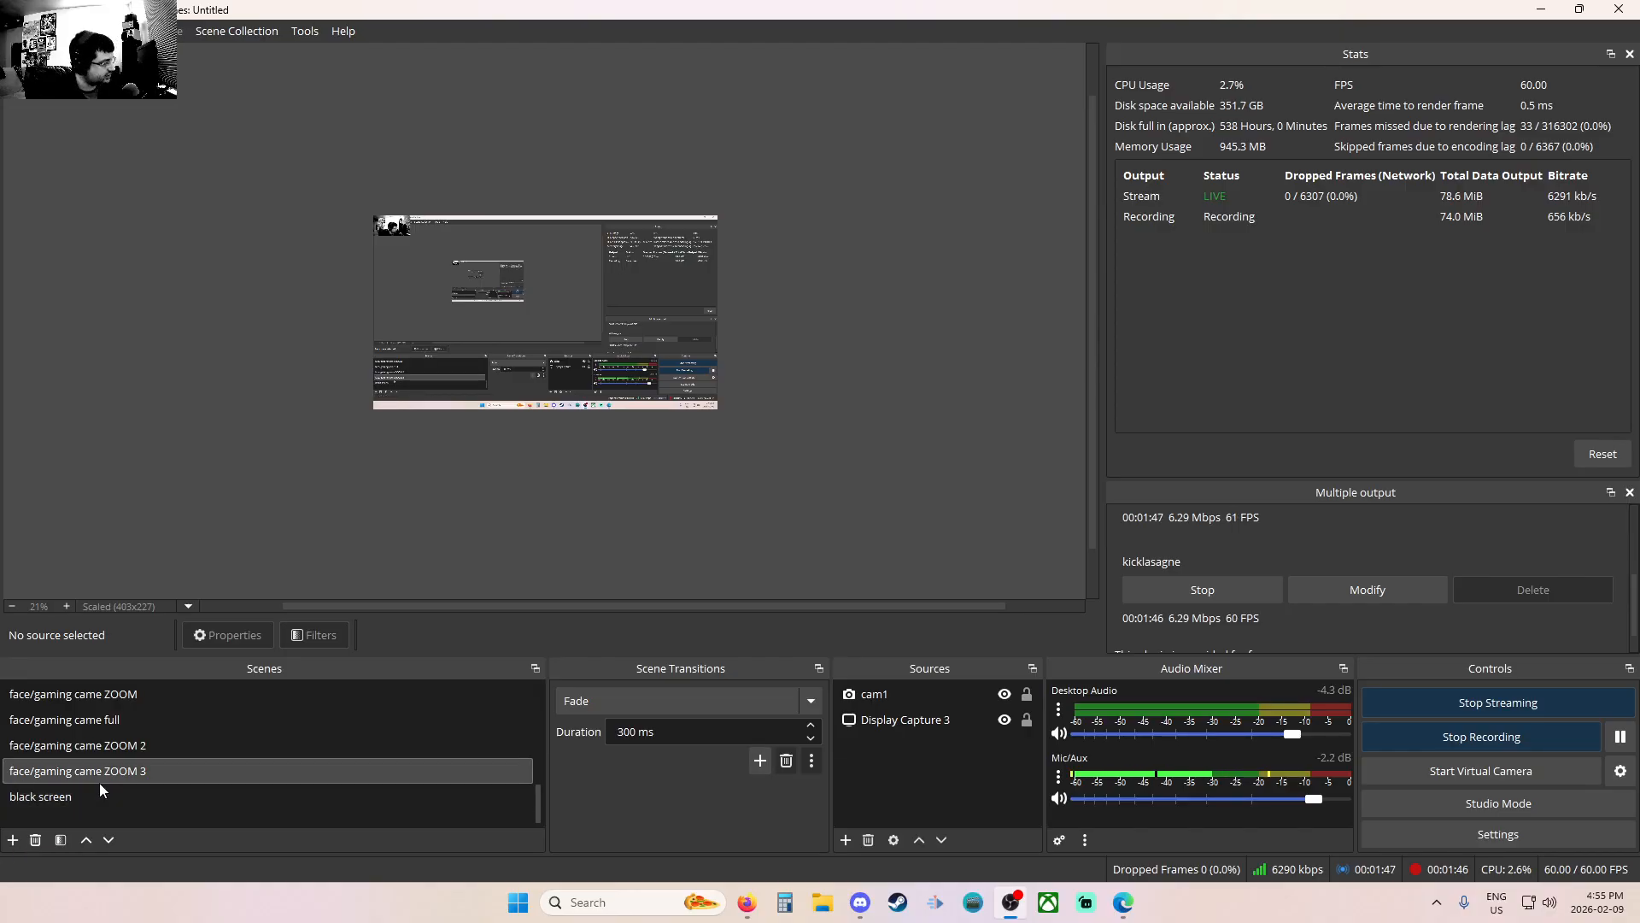
scroll(94, 782, "down", 5)
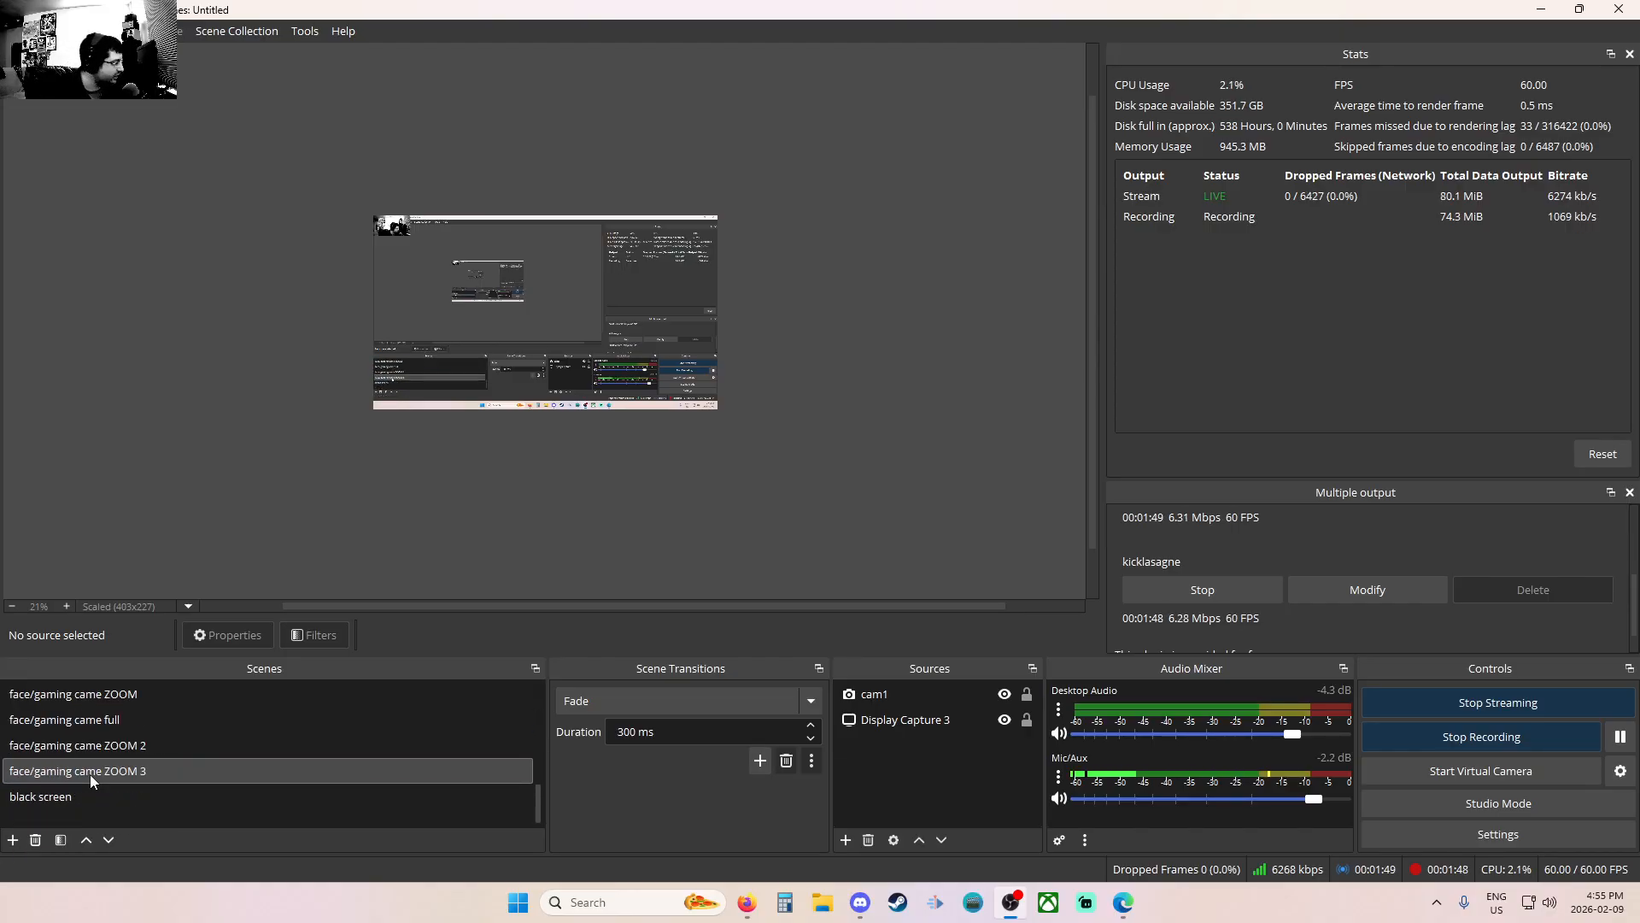
left_click(19, 843)
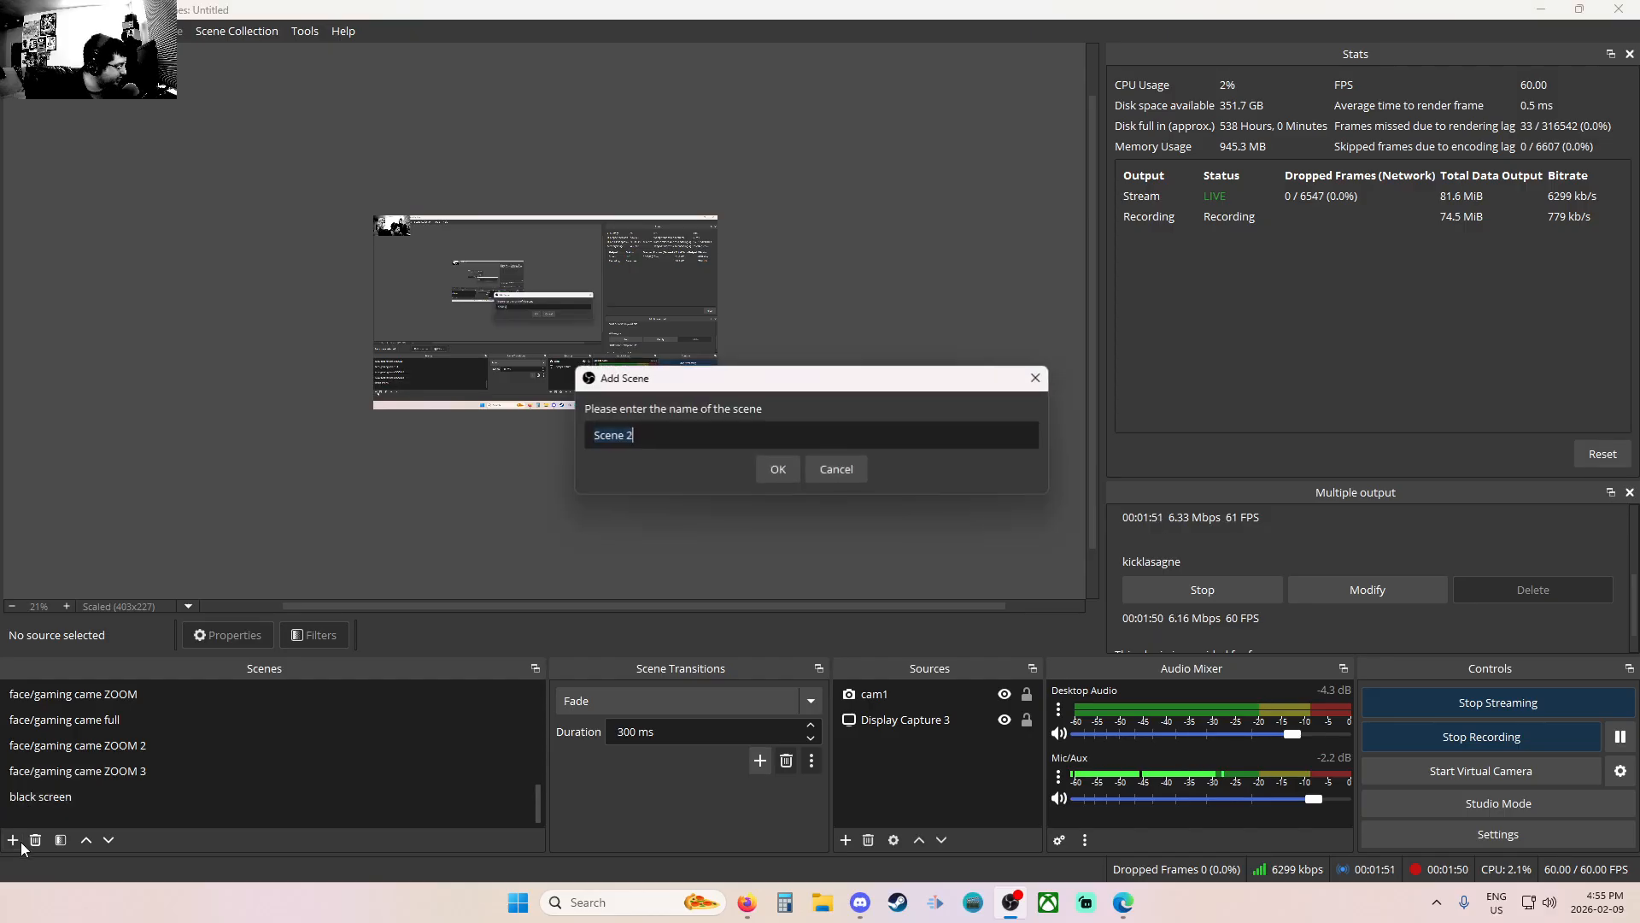
type("test 1")
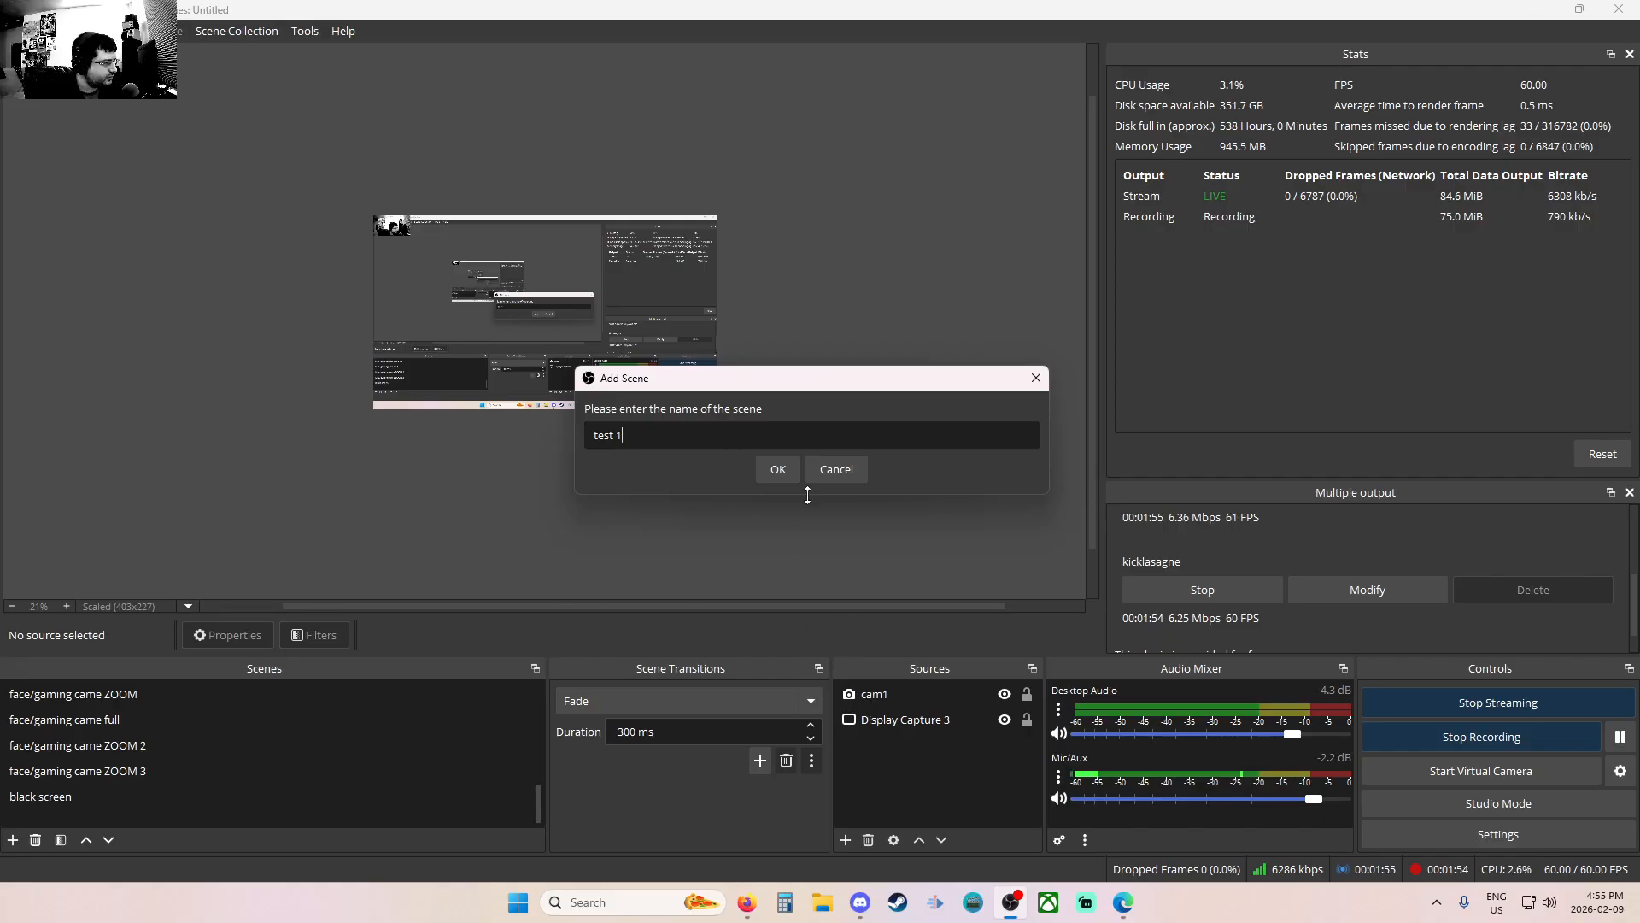
left_click(783, 475)
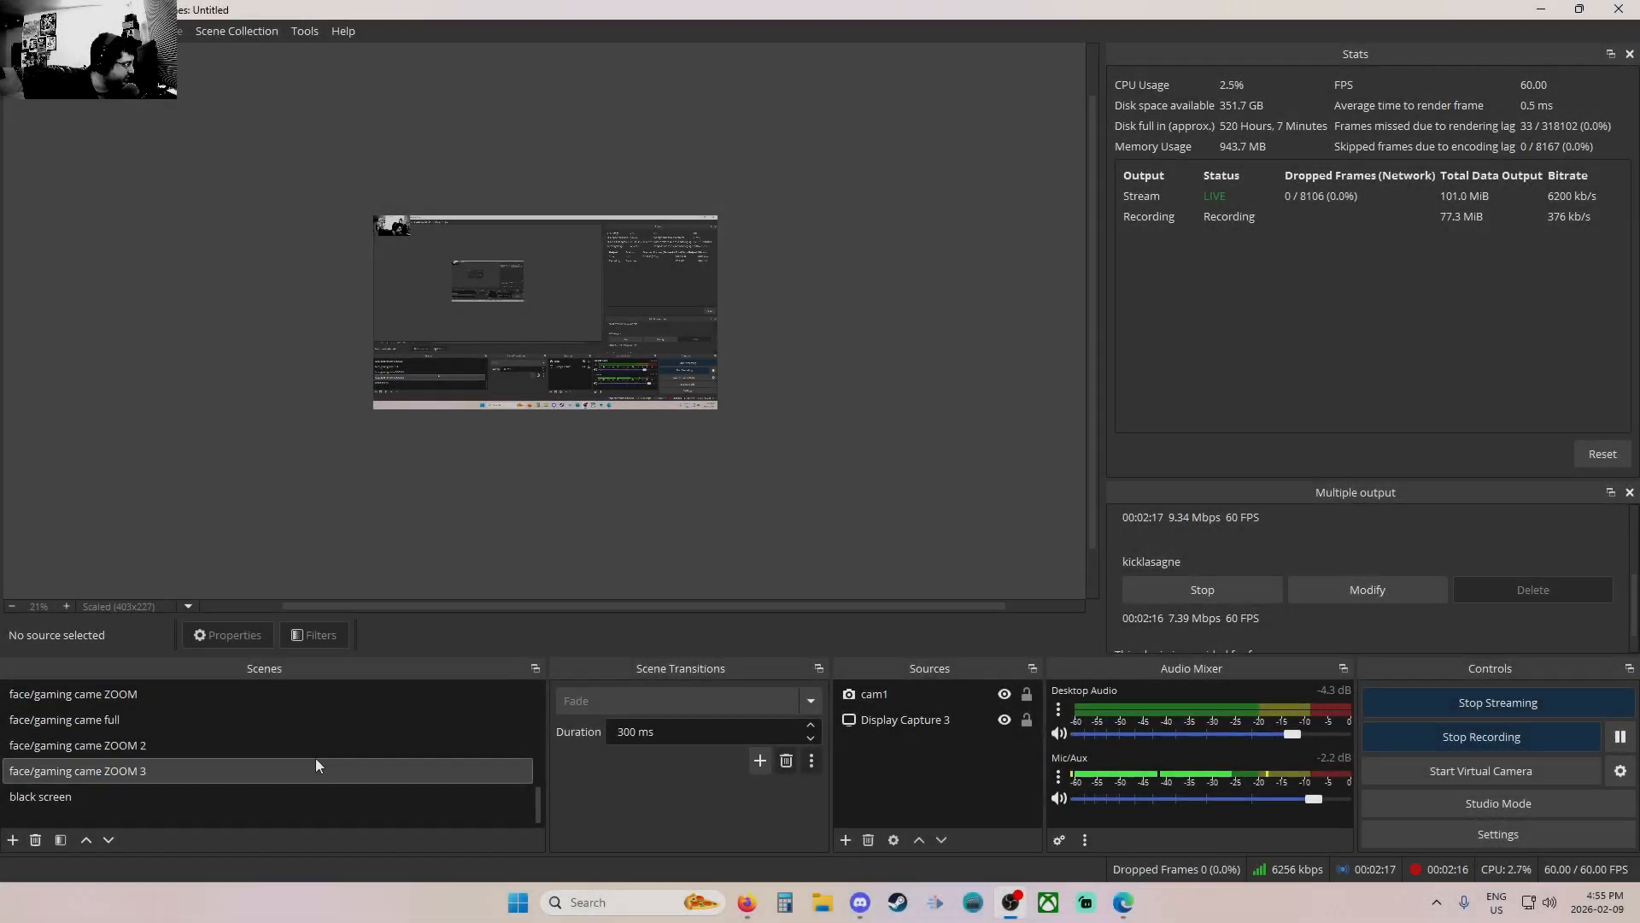
key("Home")
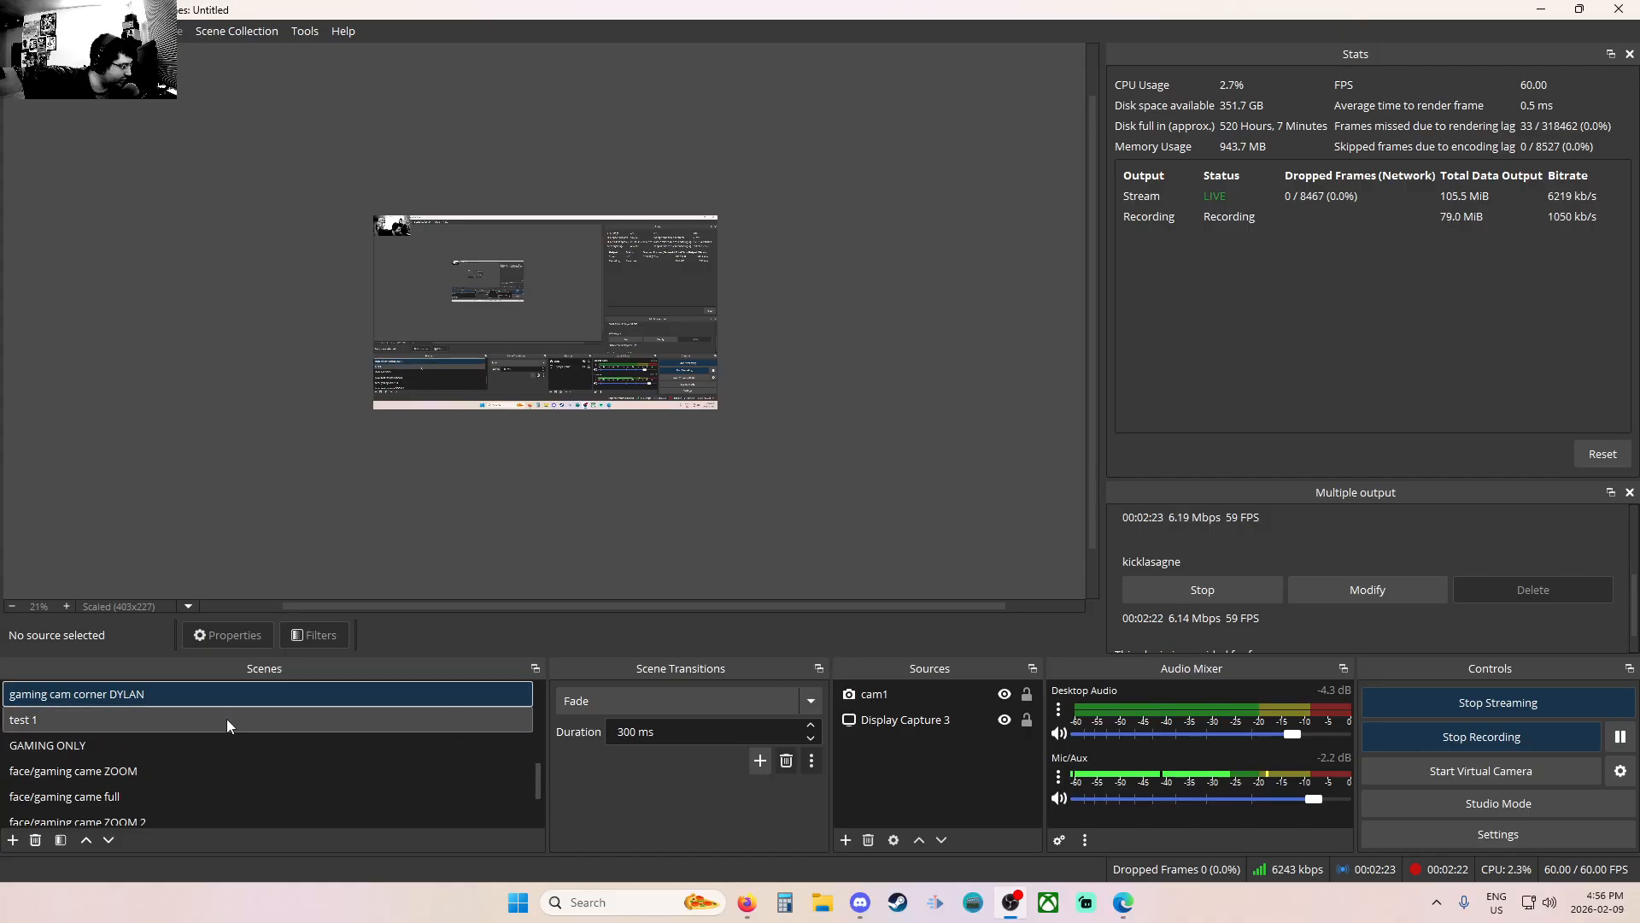
Look through the source types that can be added, and switch to the GAMING ONLY scene.
right_click(901, 757)
mouse_move(946, 767)
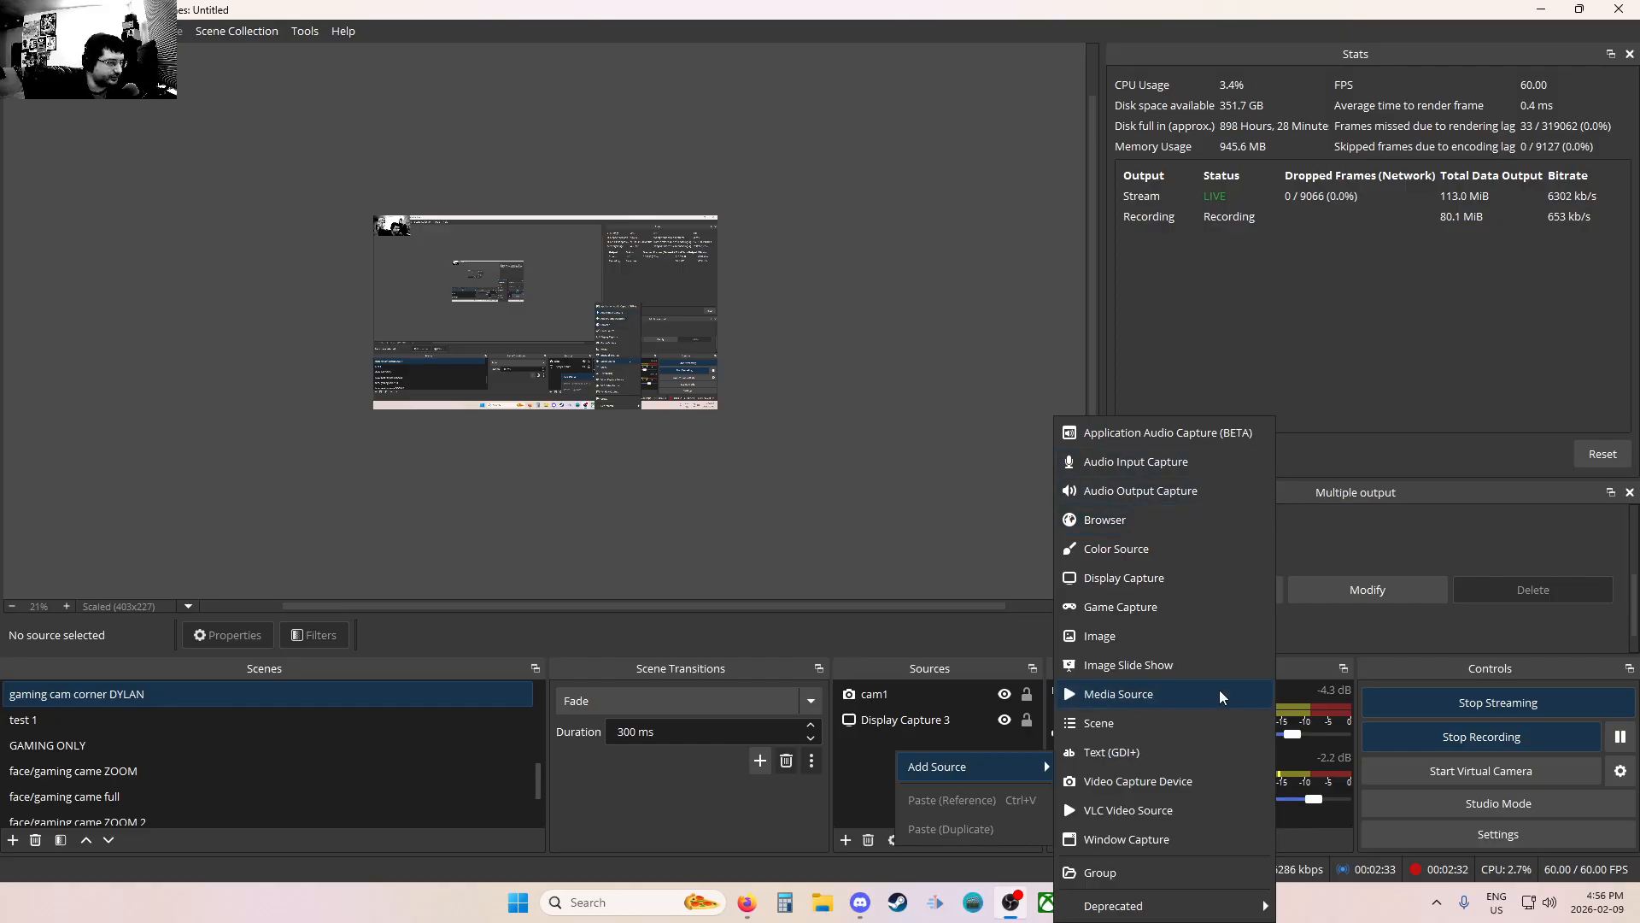
left_click(976, 576)
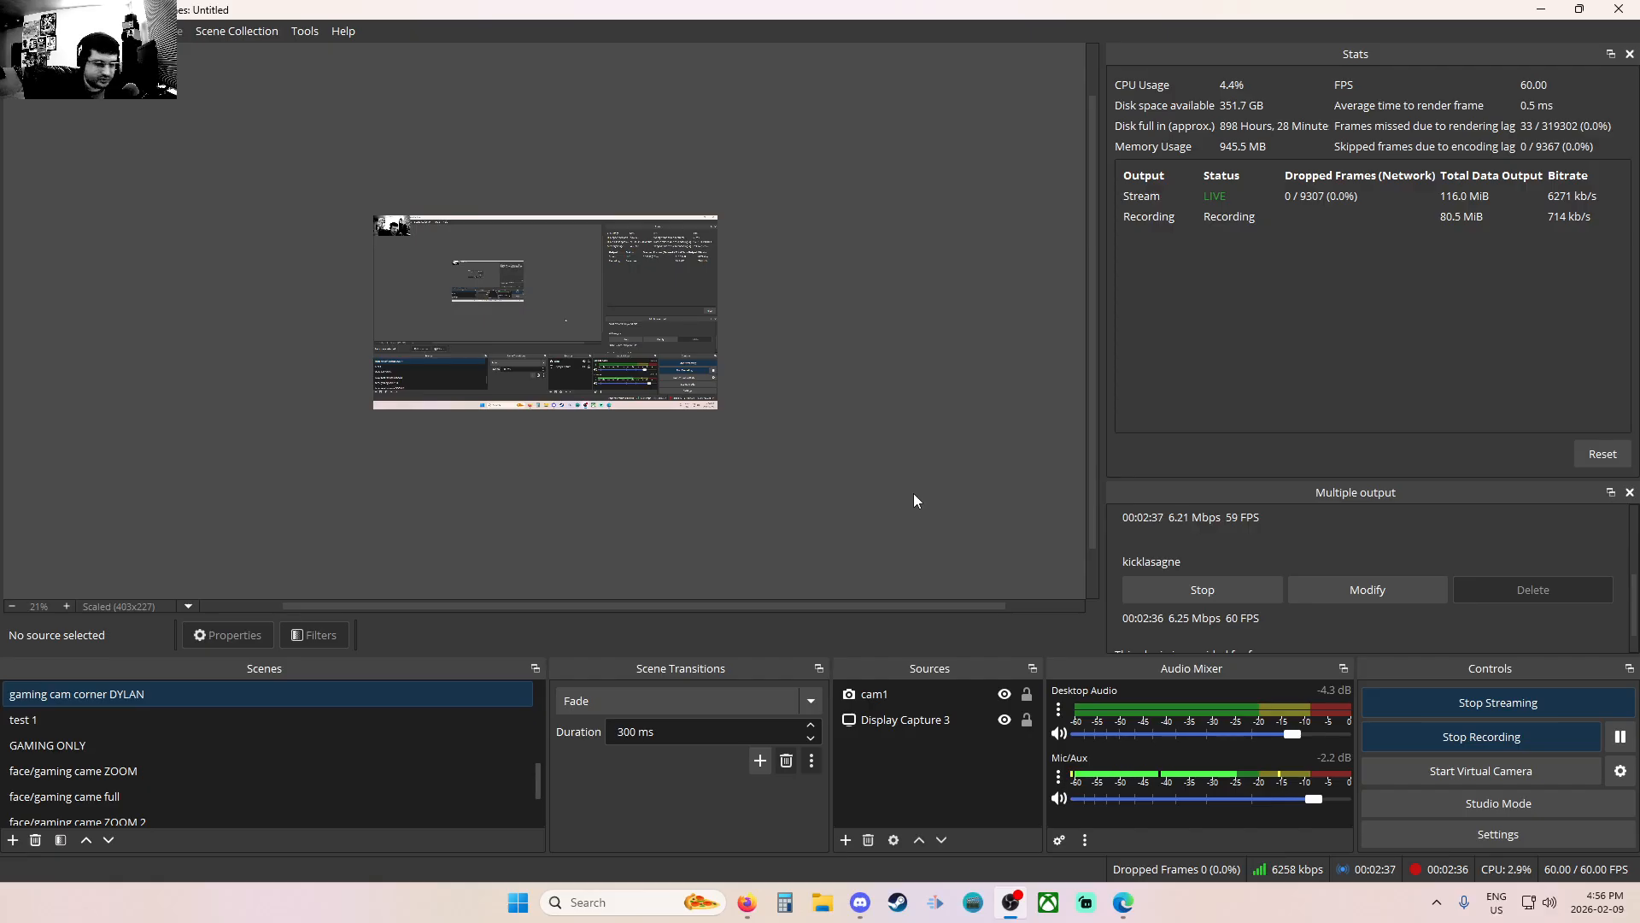
key("F2")
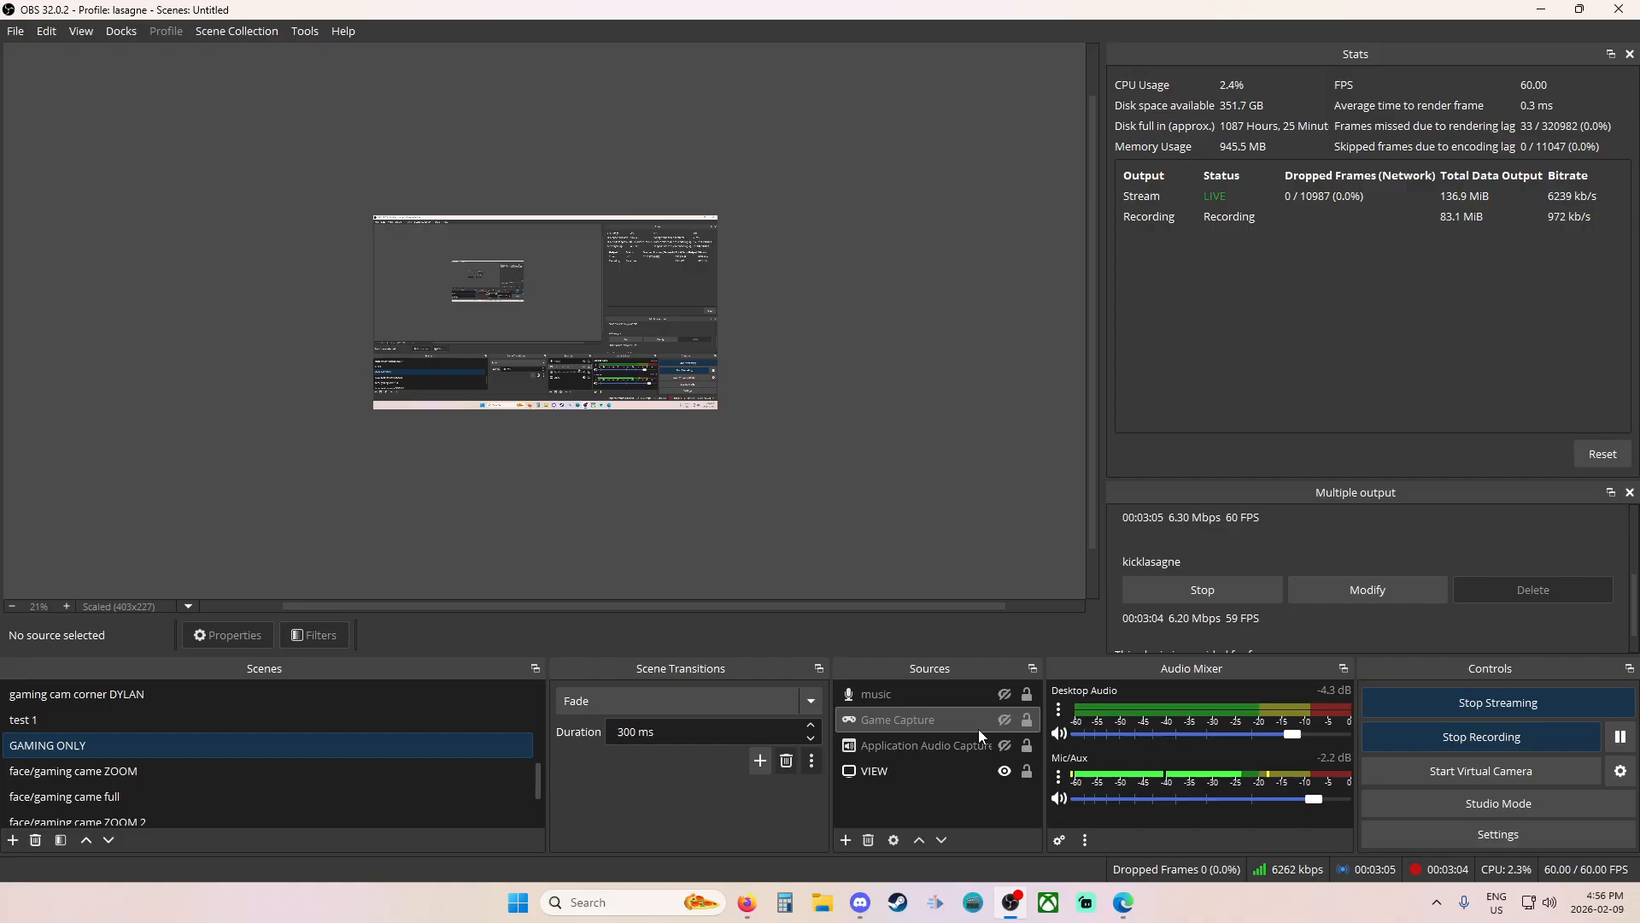
Examine the streaming and recording options in the OBS output settings, and close the settings unchanged.
left_click(15, 31)
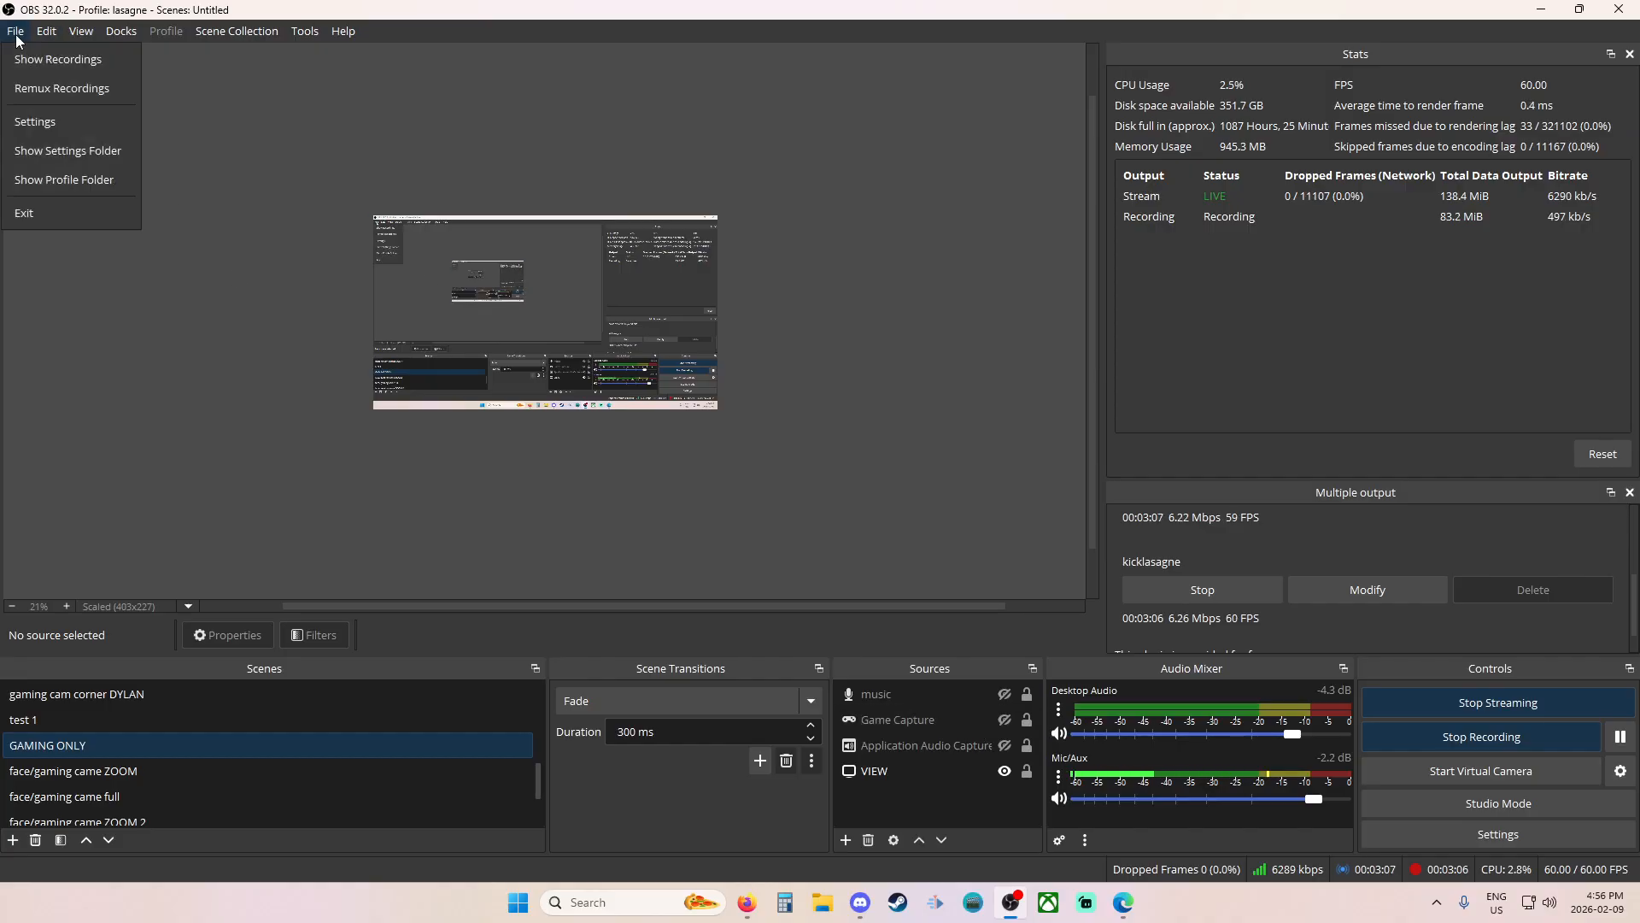
key("Escape")
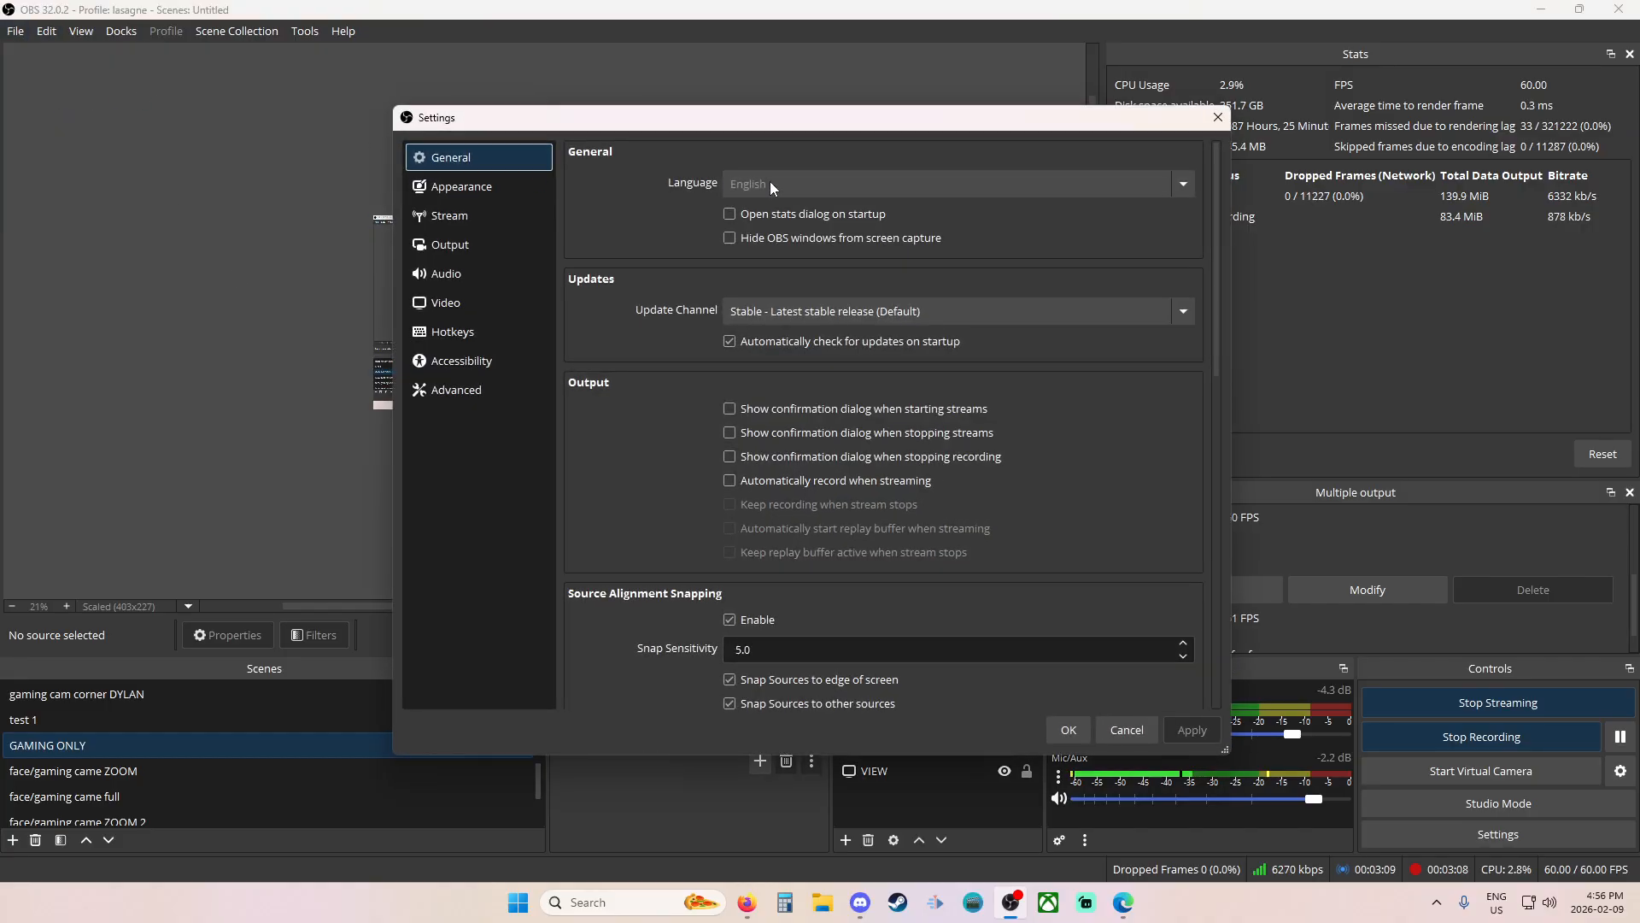
scroll(893, 378, "down", 1)
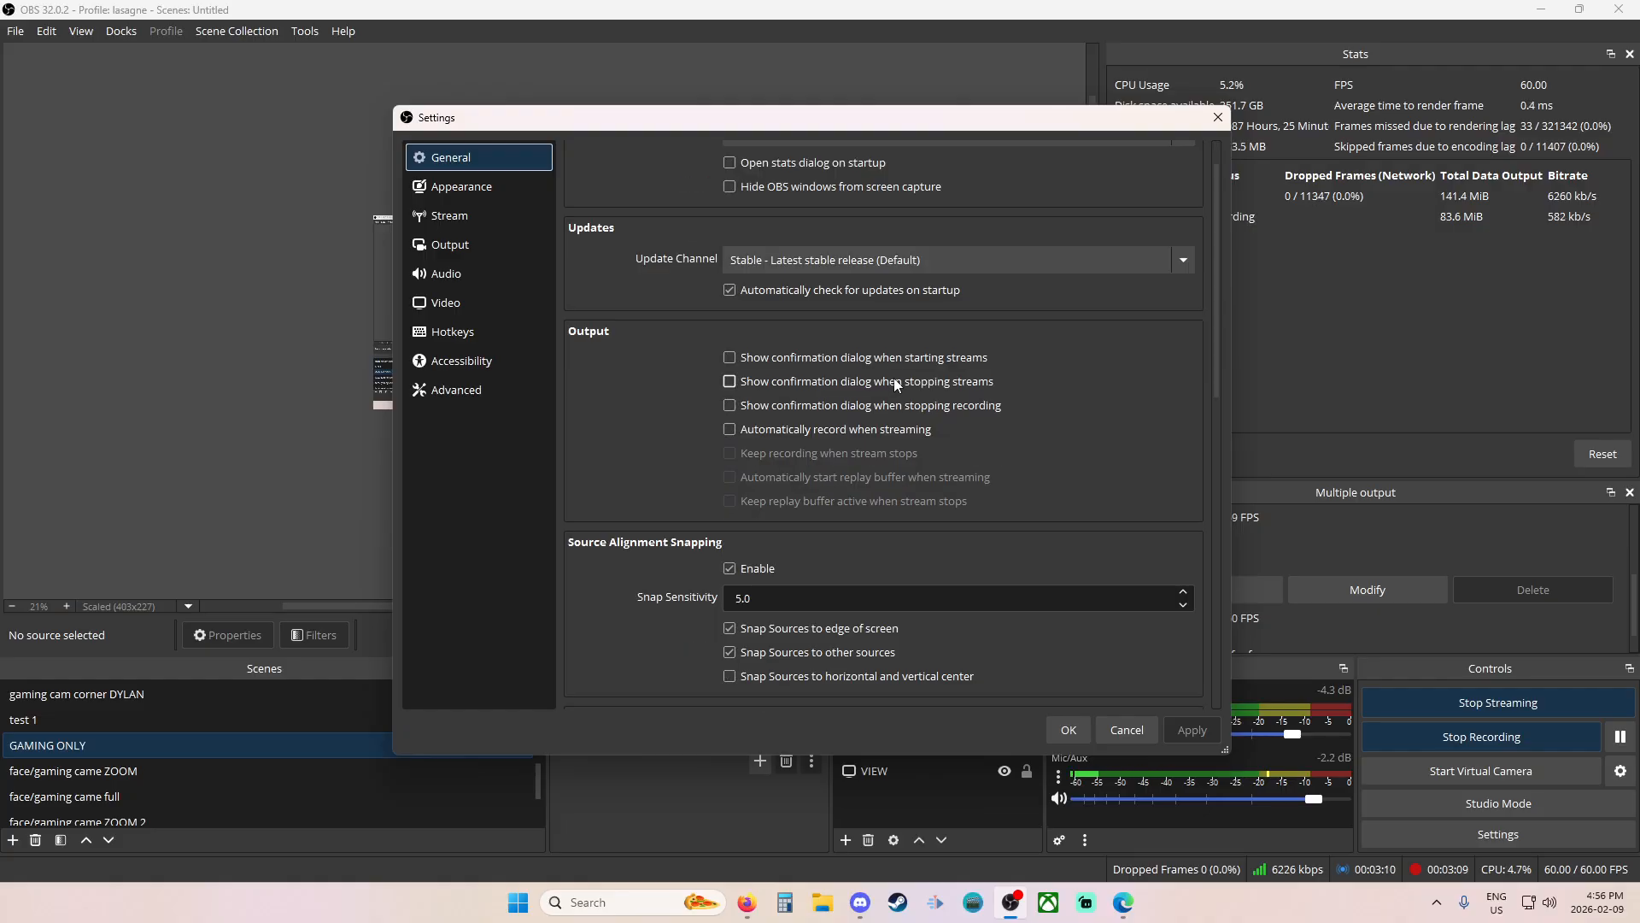
left_click(475, 212)
left_click(487, 246)
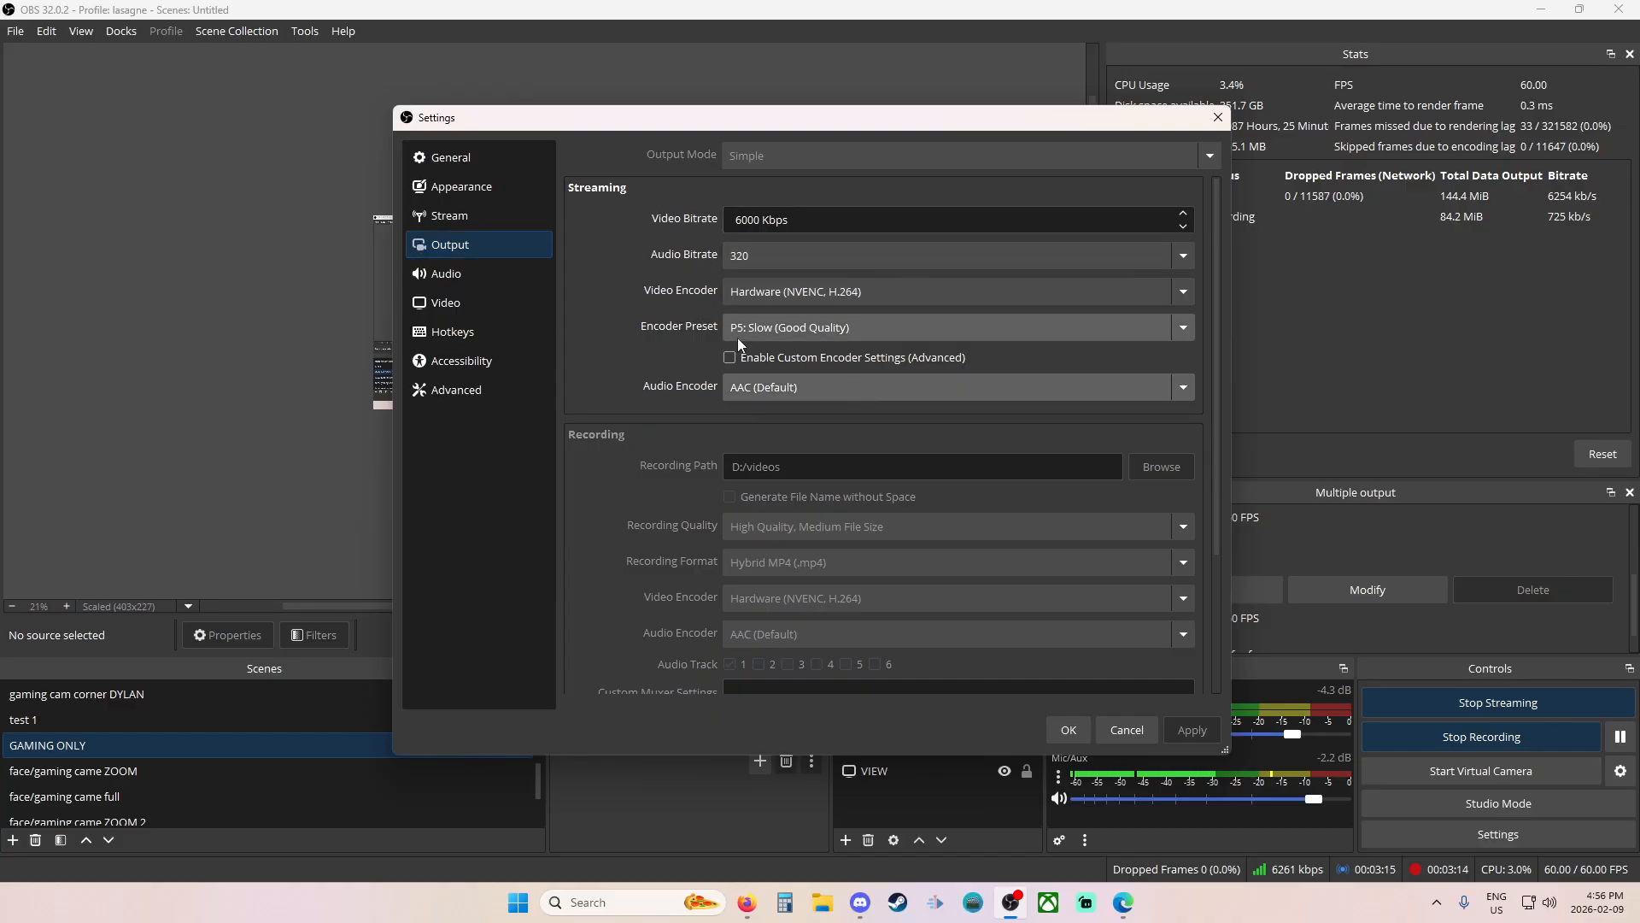
scroll(737, 336, "down", 1)
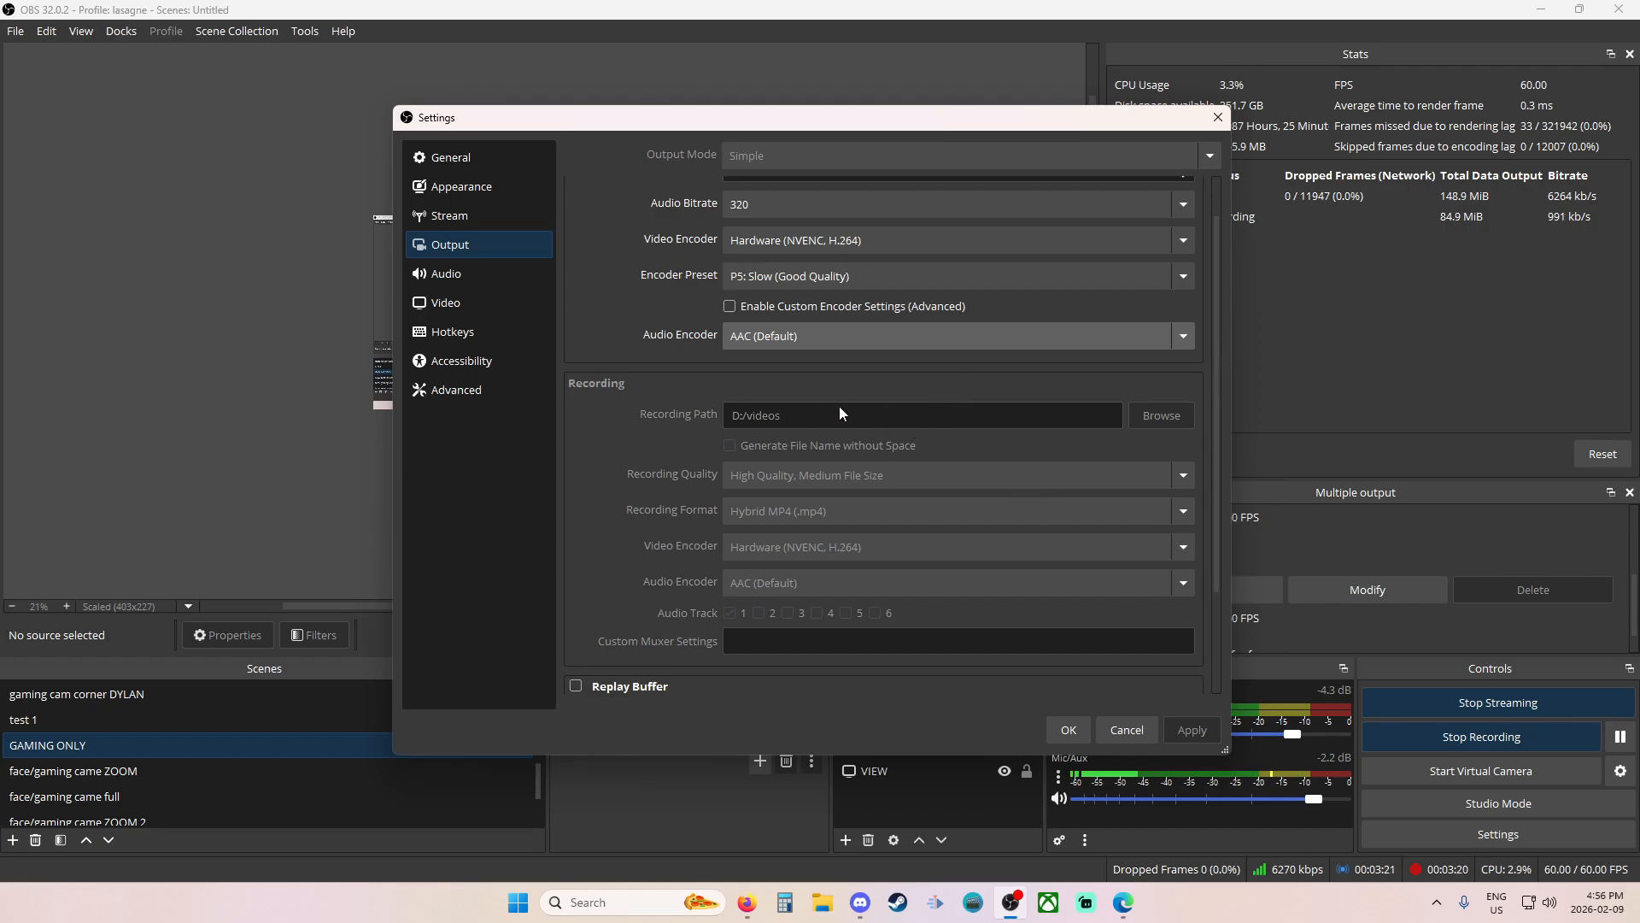
scroll(927, 444, "down", 1)
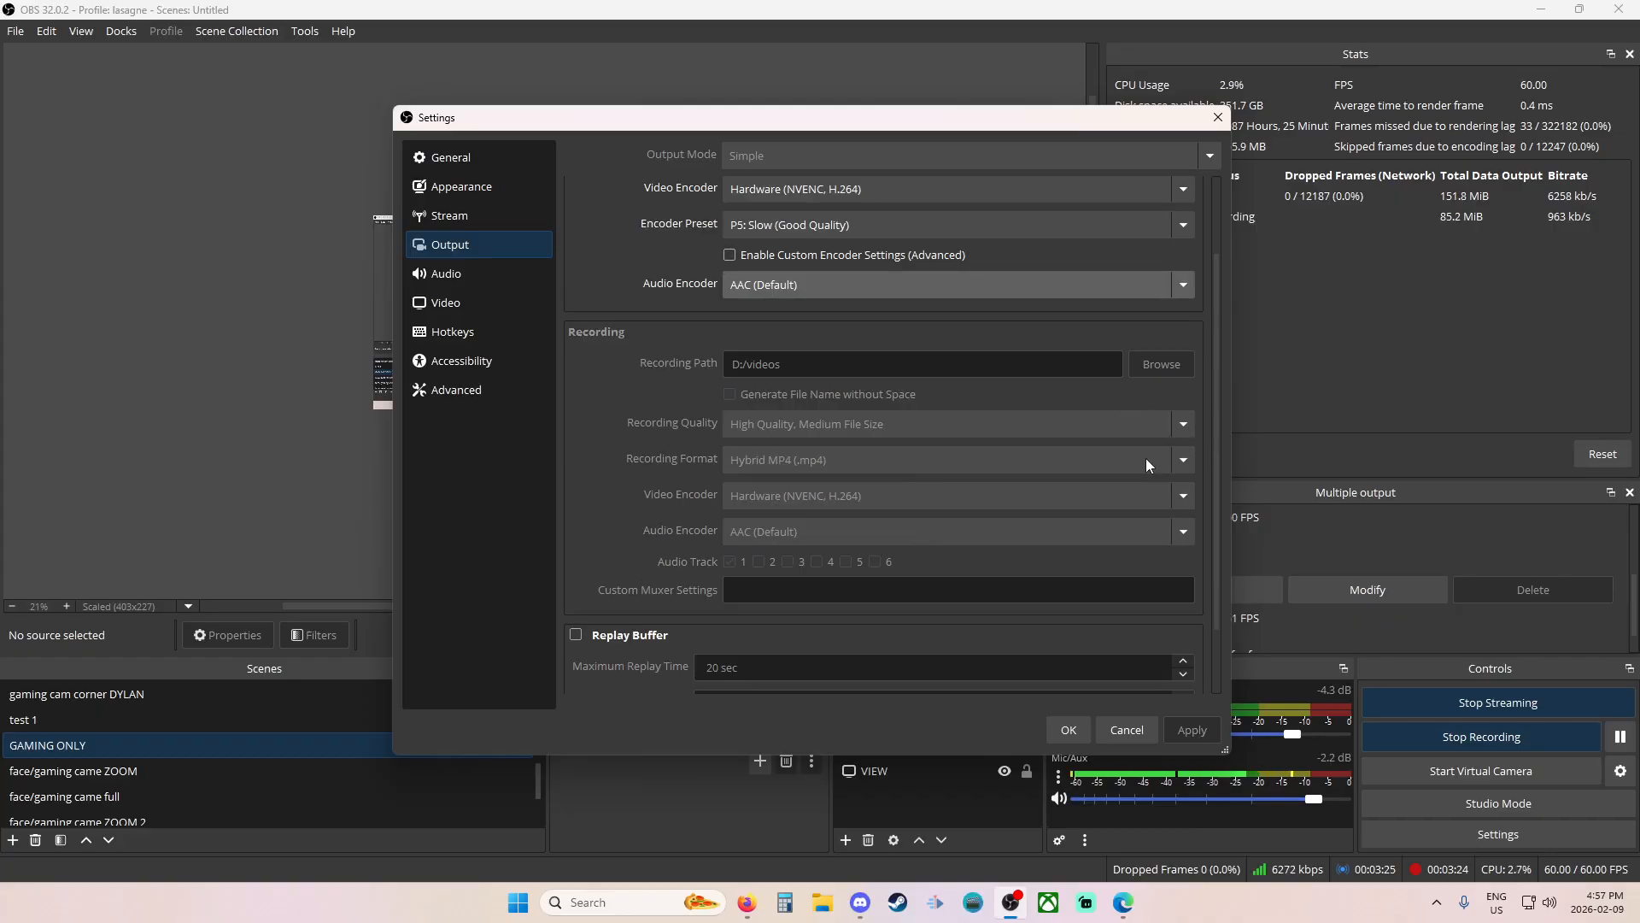
scroll(1145, 465, "down", 1)
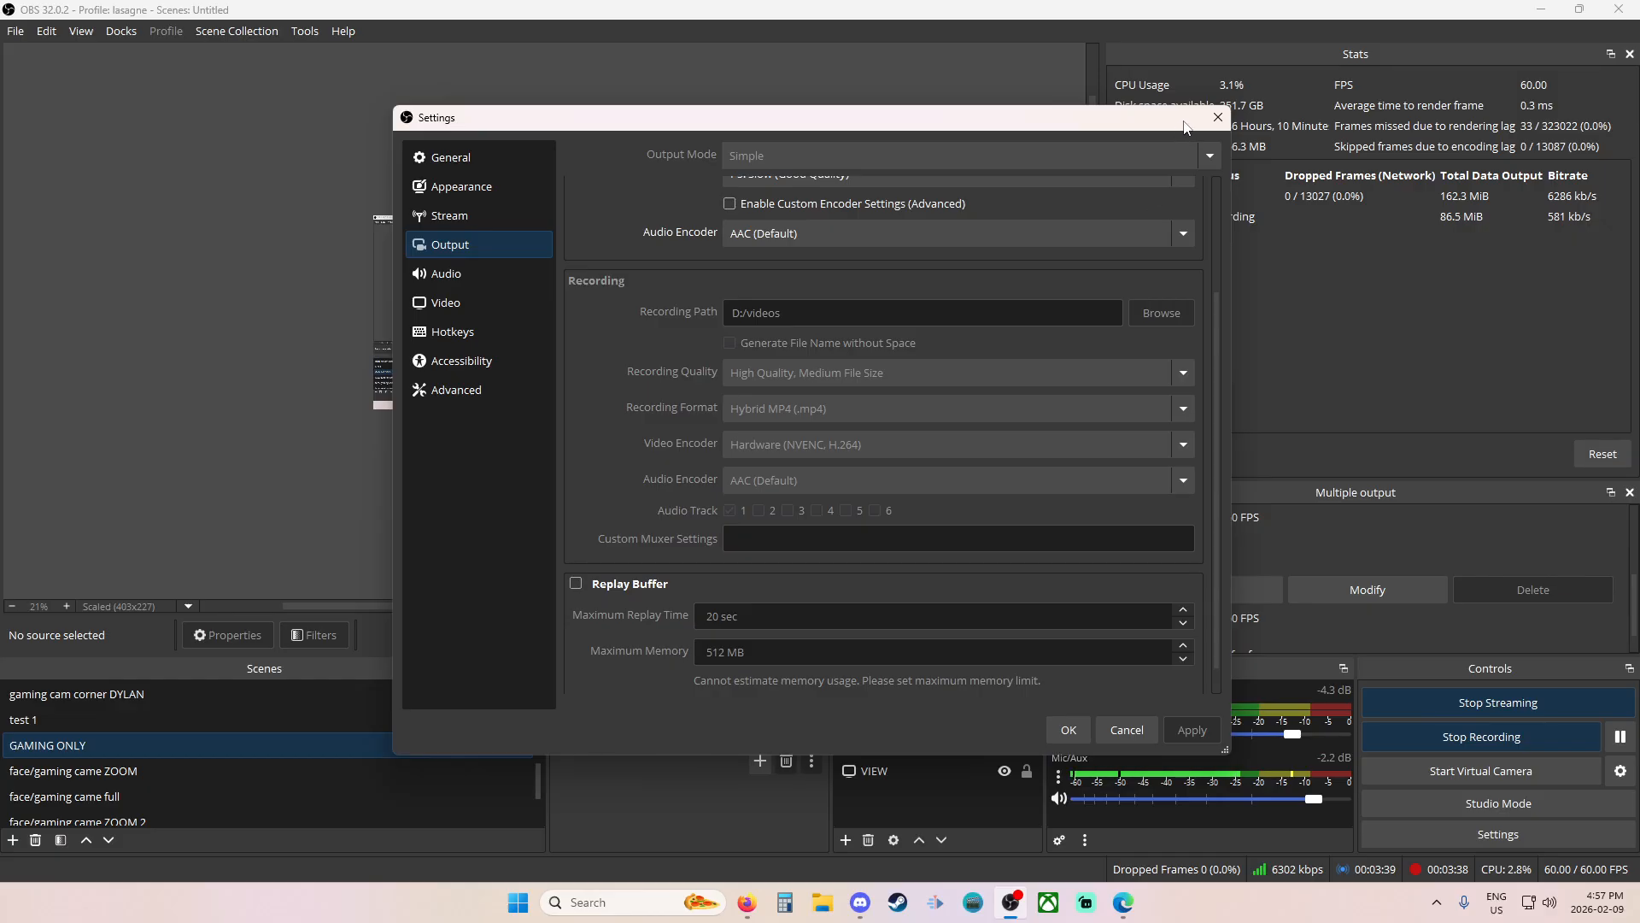
left_click(1217, 115)
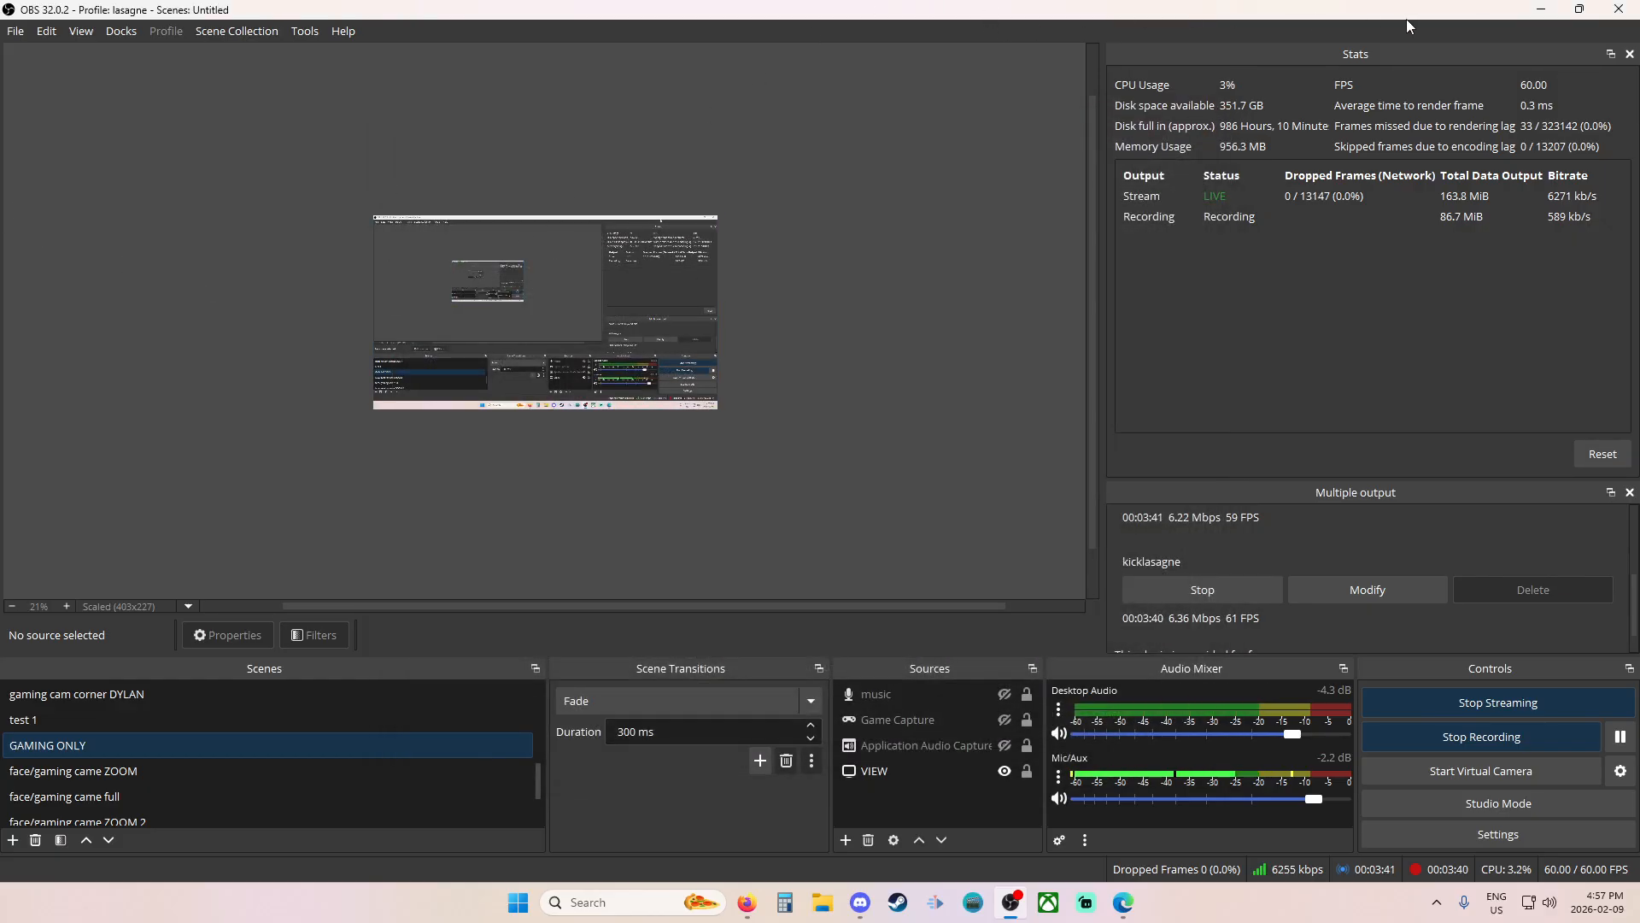
Minimize OBS Studio and the browser, and switch to LosslessCut with its window maximized.
left_click(1540, 10)
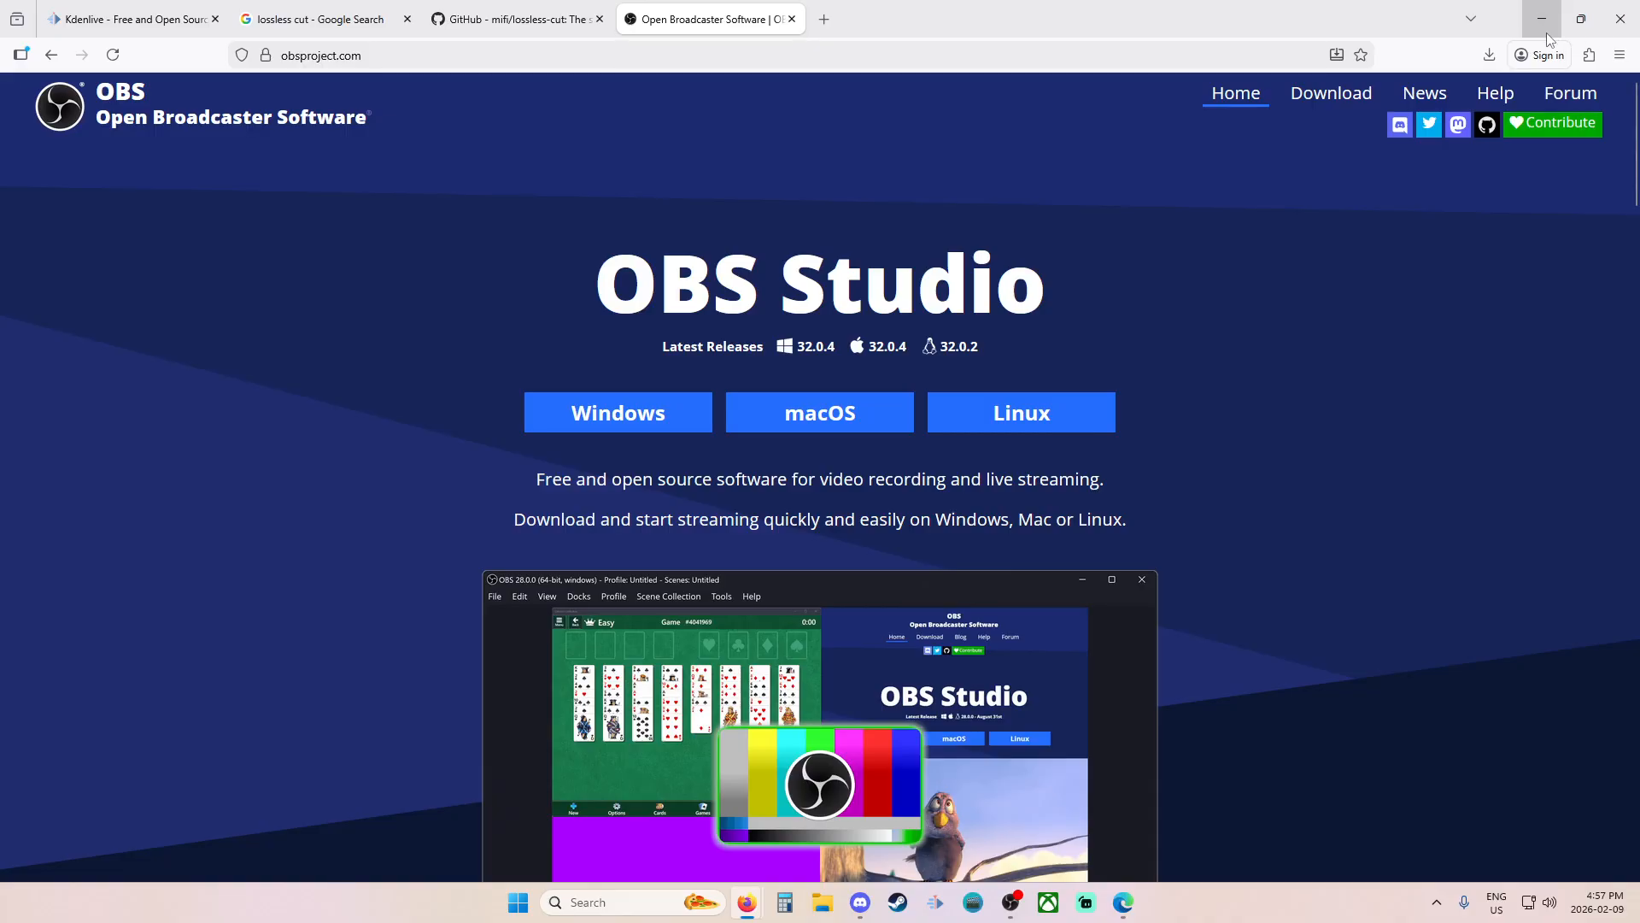
left_click(1545, 25)
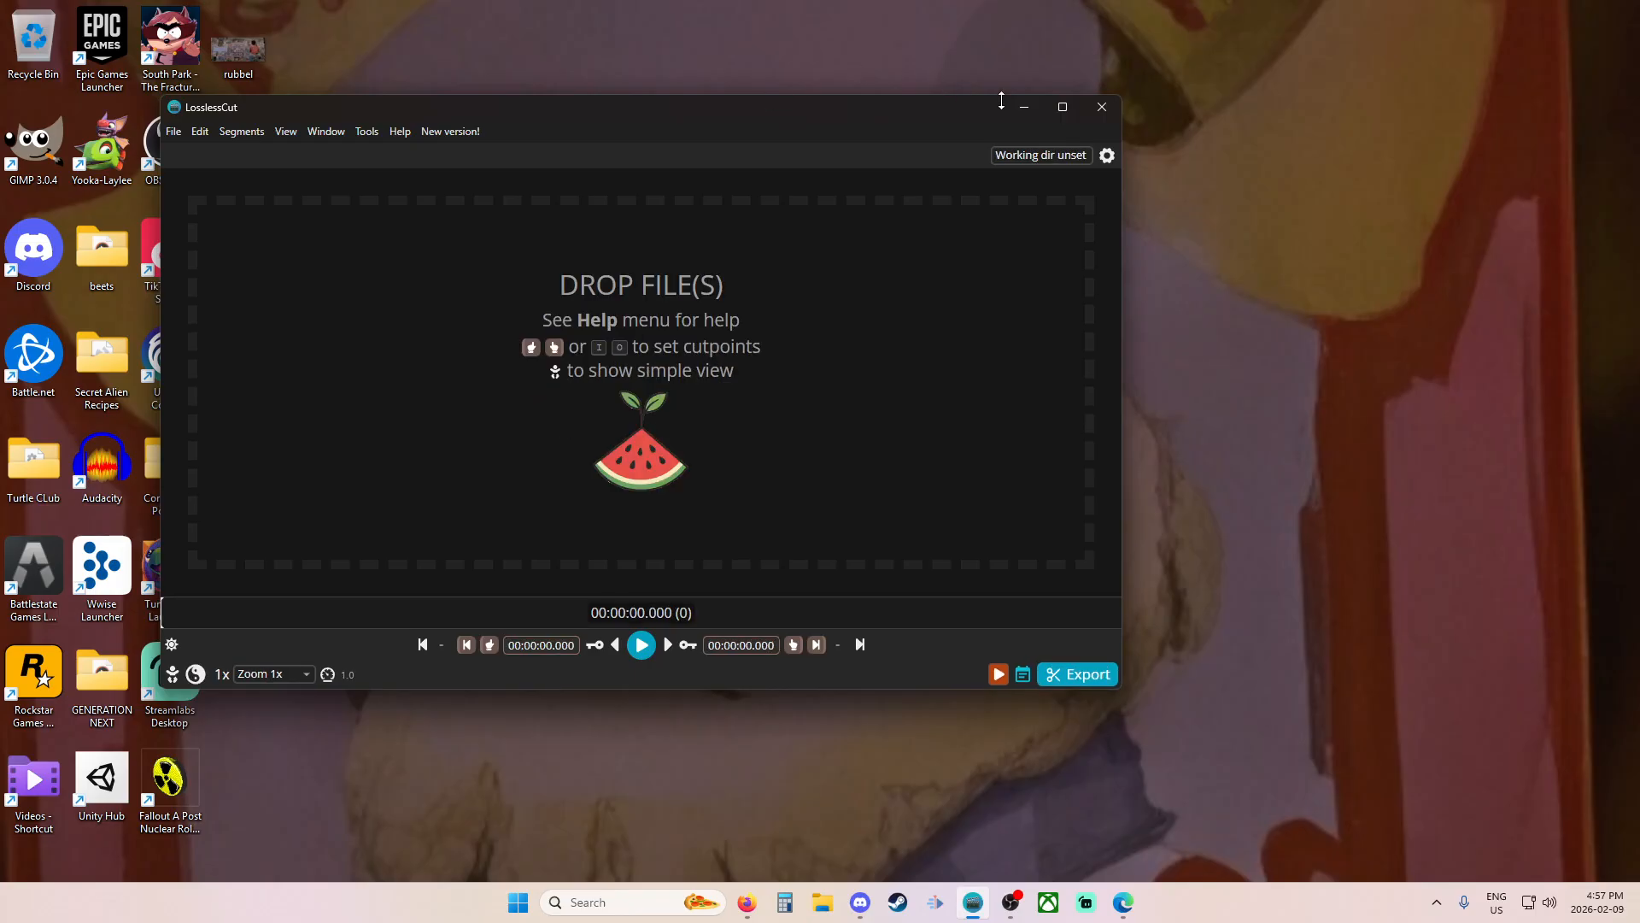
left_click(1067, 113)
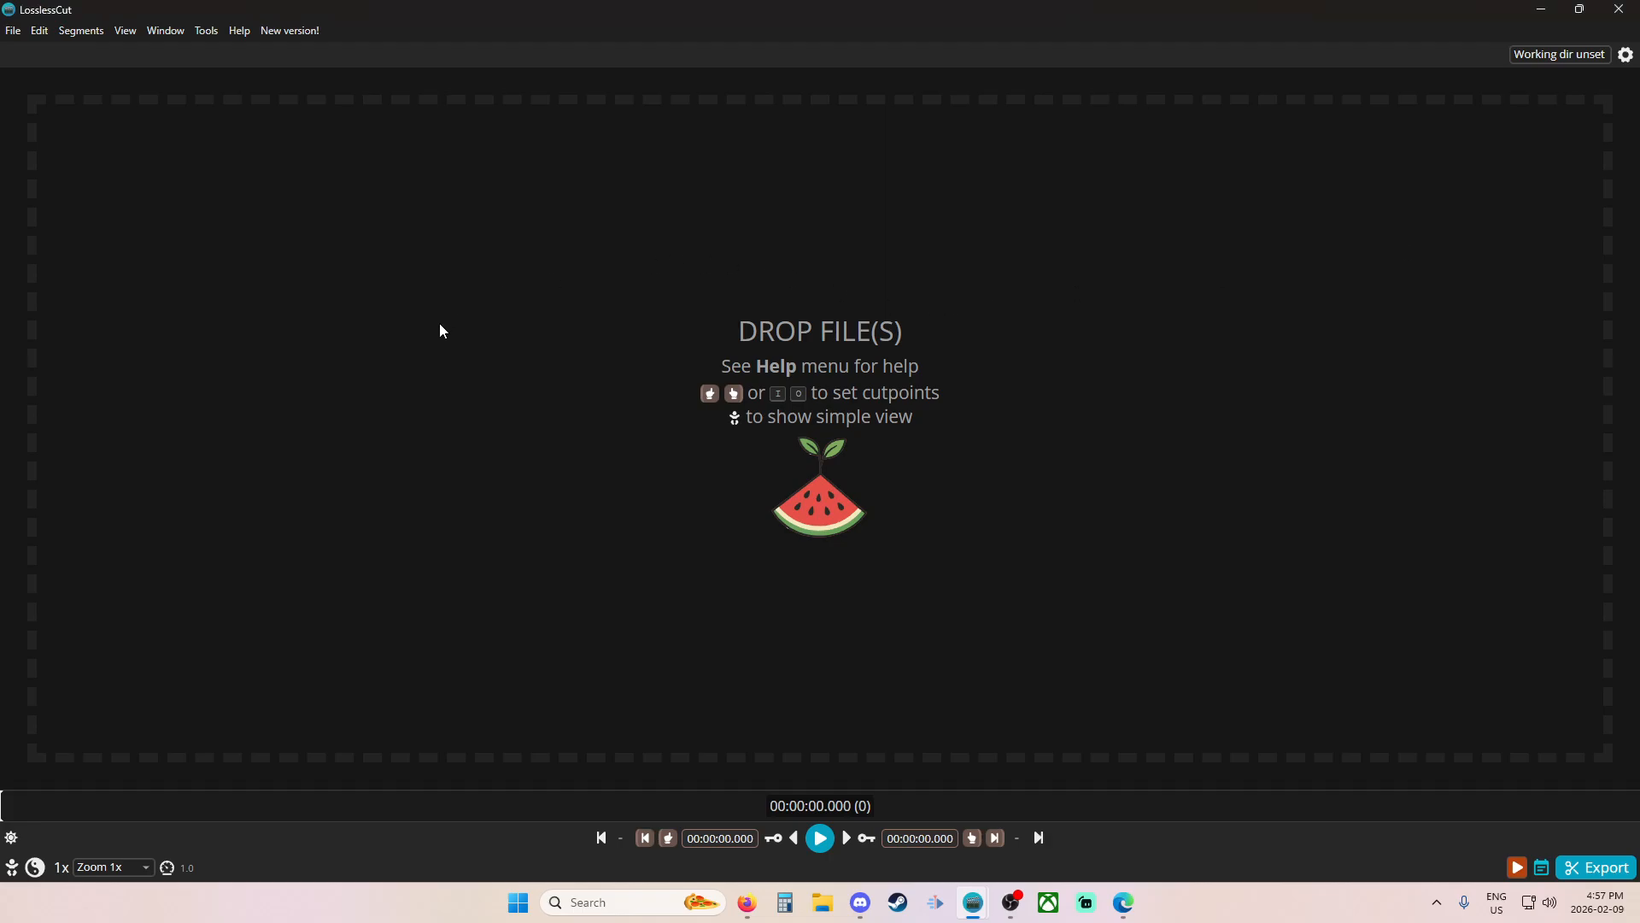
Open the video "best of tarkov 111" from the SHORTS MATS folder inside Videos > FOR UPLOAD.
left_click_drag(1639, 427, 812, 256)
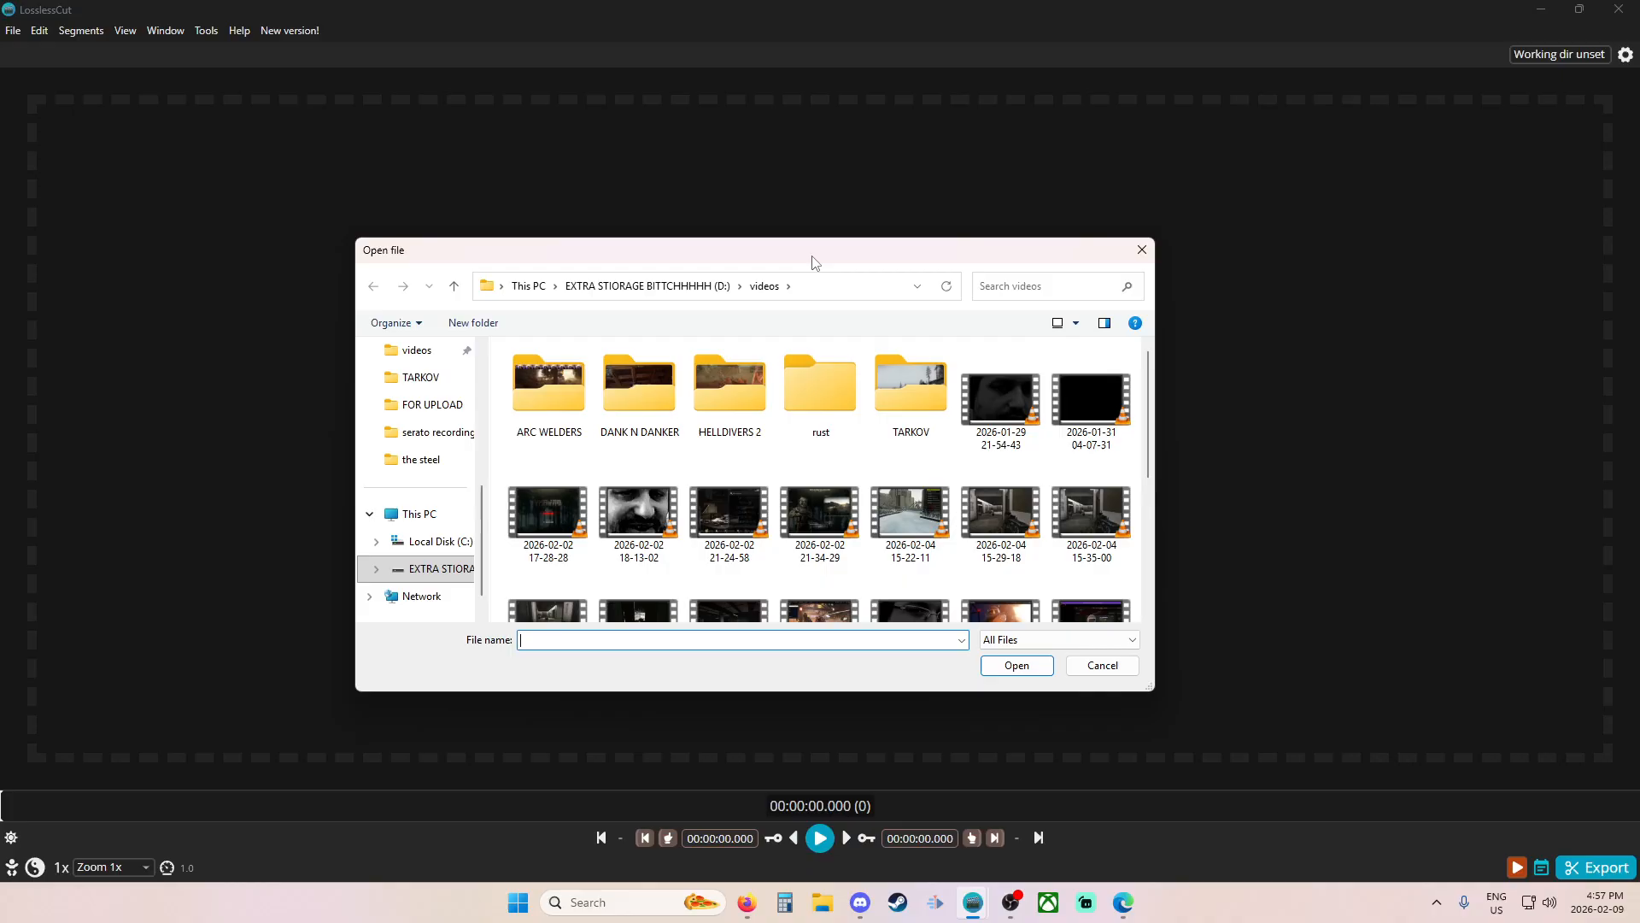
scroll(820, 438, "down", 1)
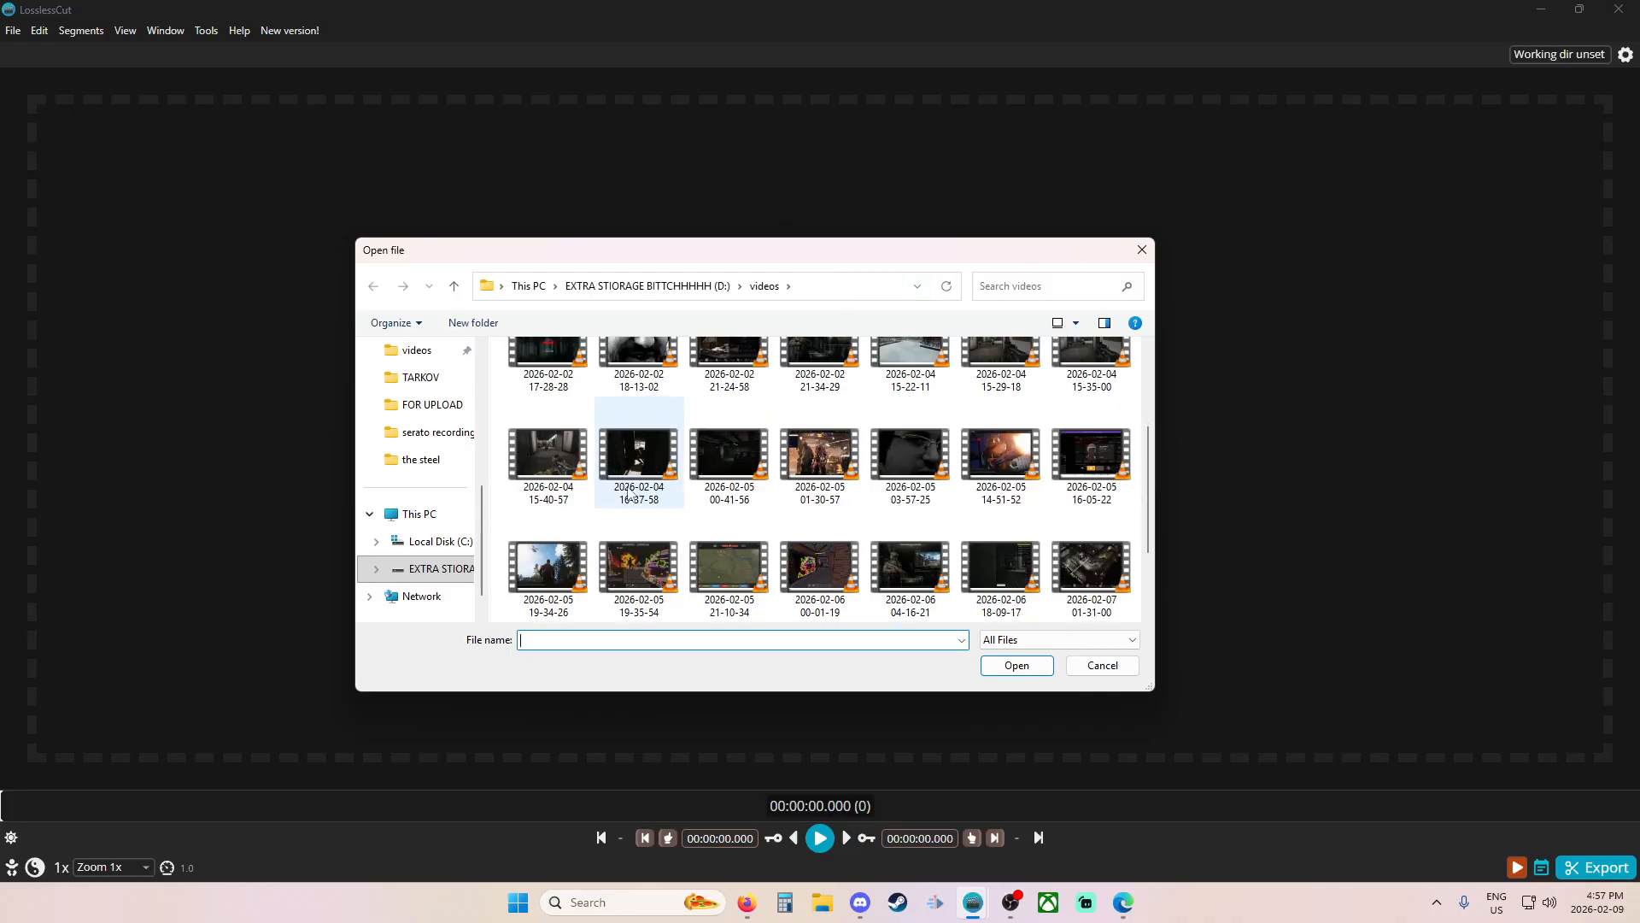
scroll(821, 439, "up", 1)
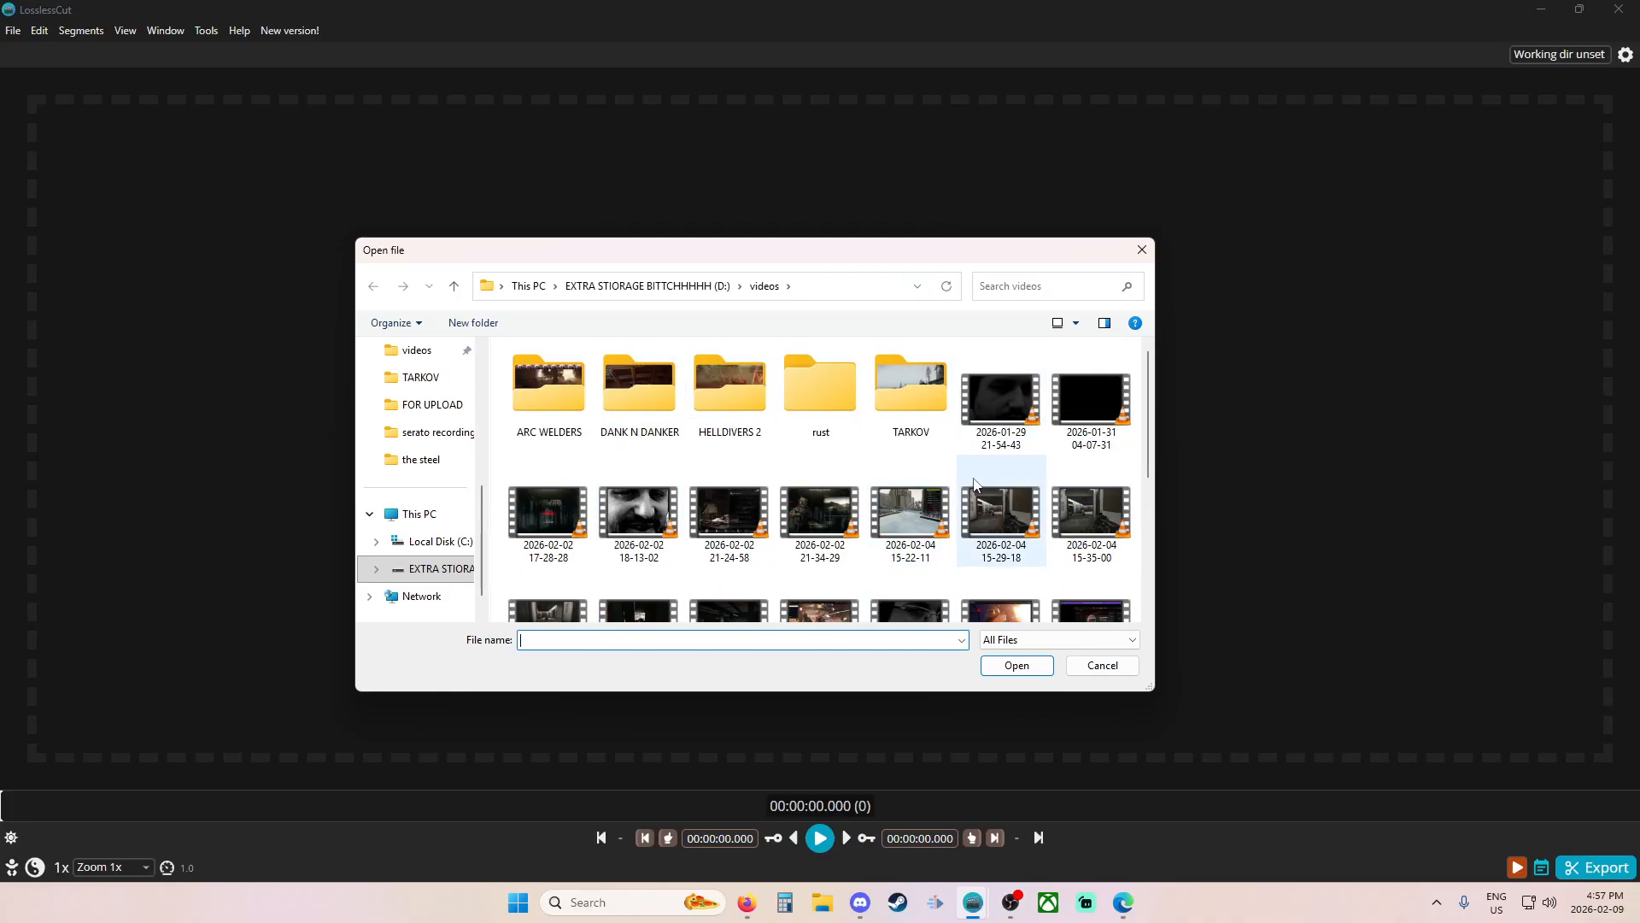
scroll(427, 445, "up", 1)
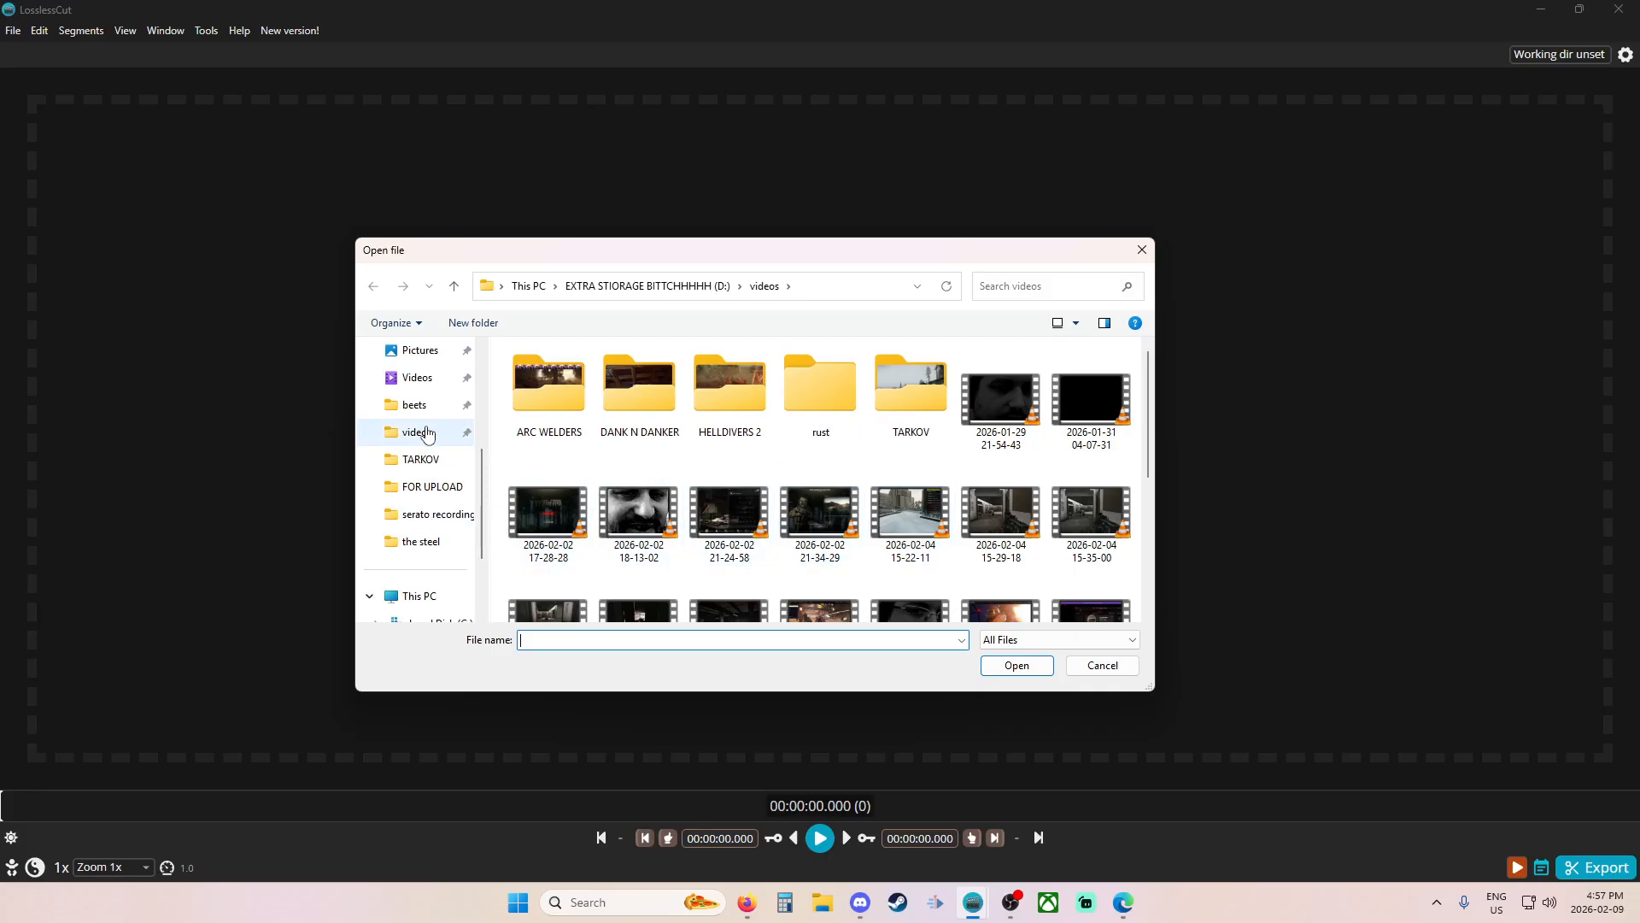
left_click(433, 381)
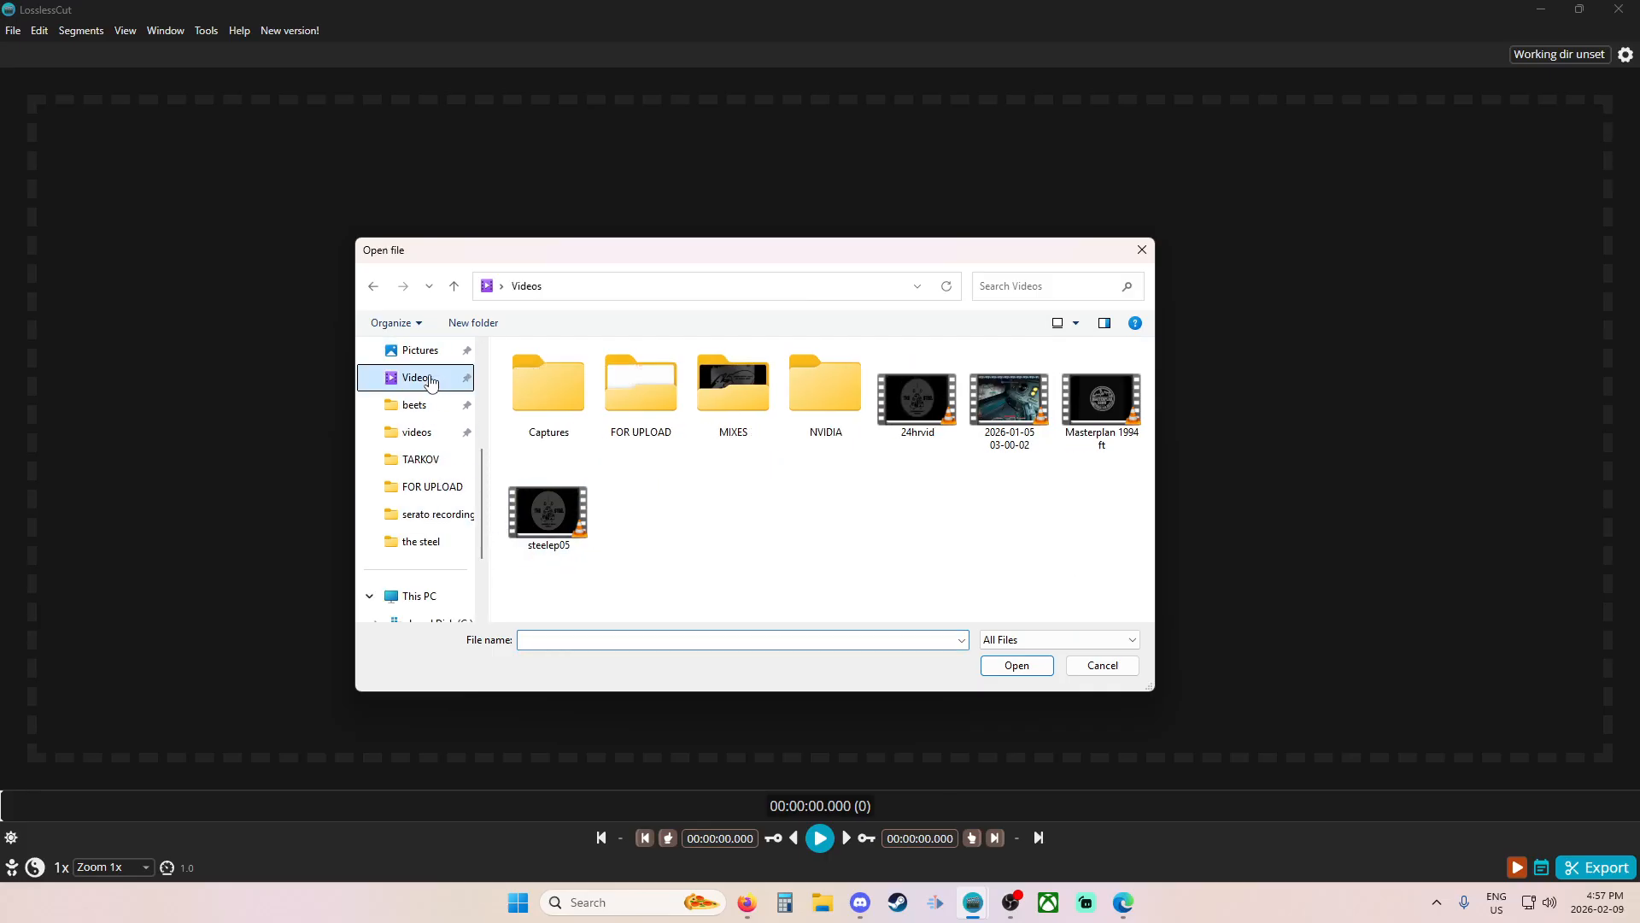
double_click(660, 422)
double_click(555, 397)
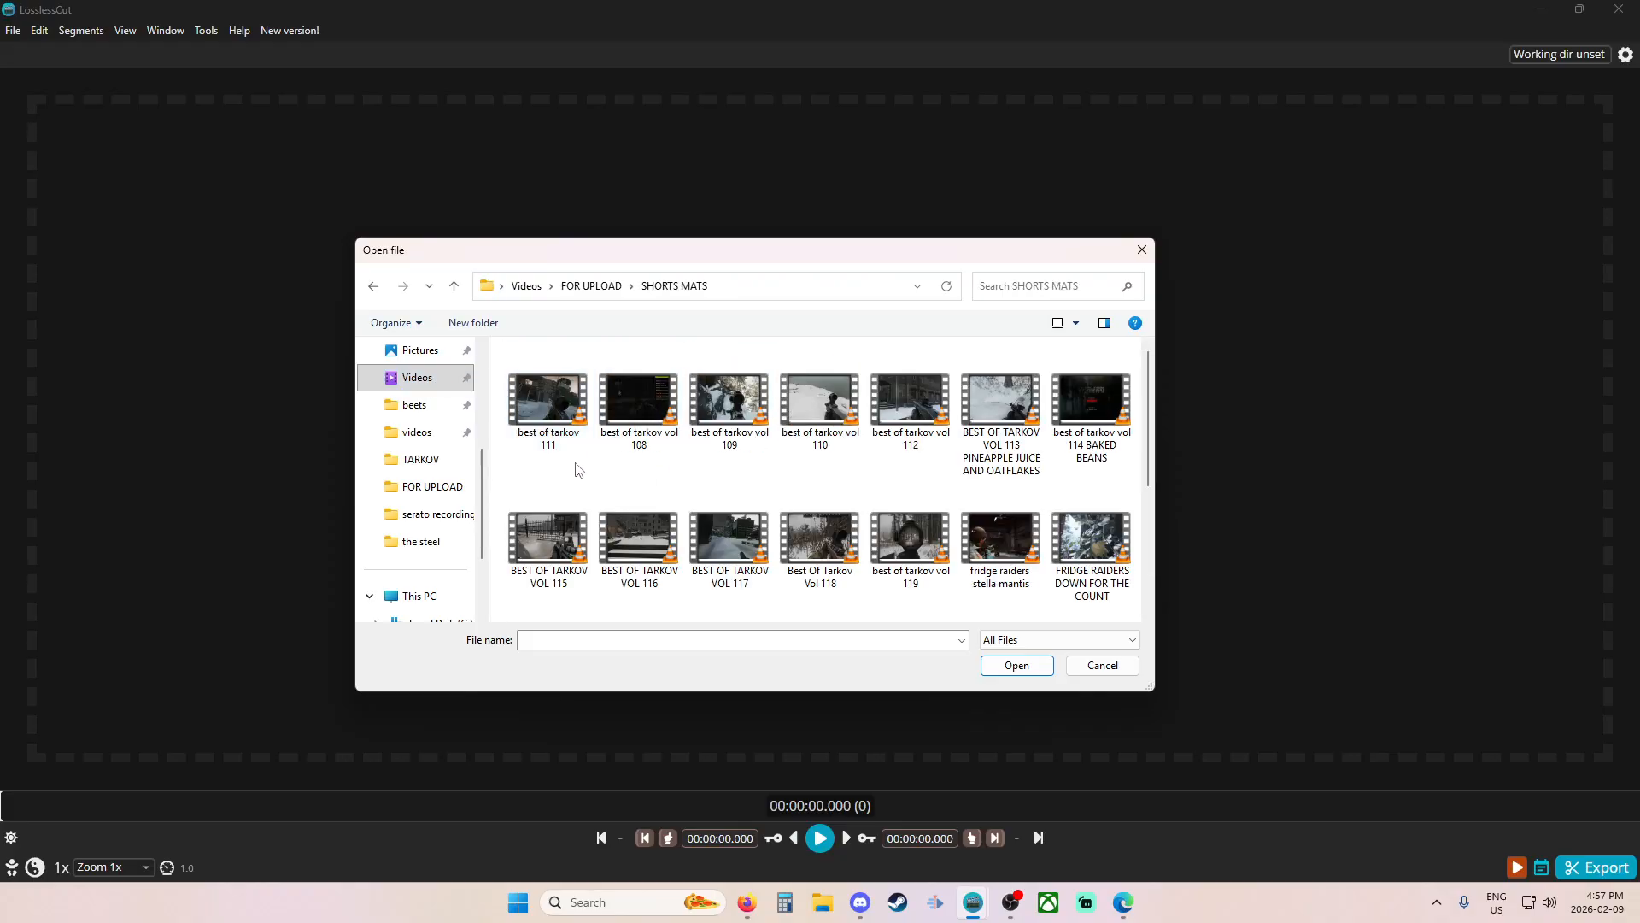
left_click(570, 430)
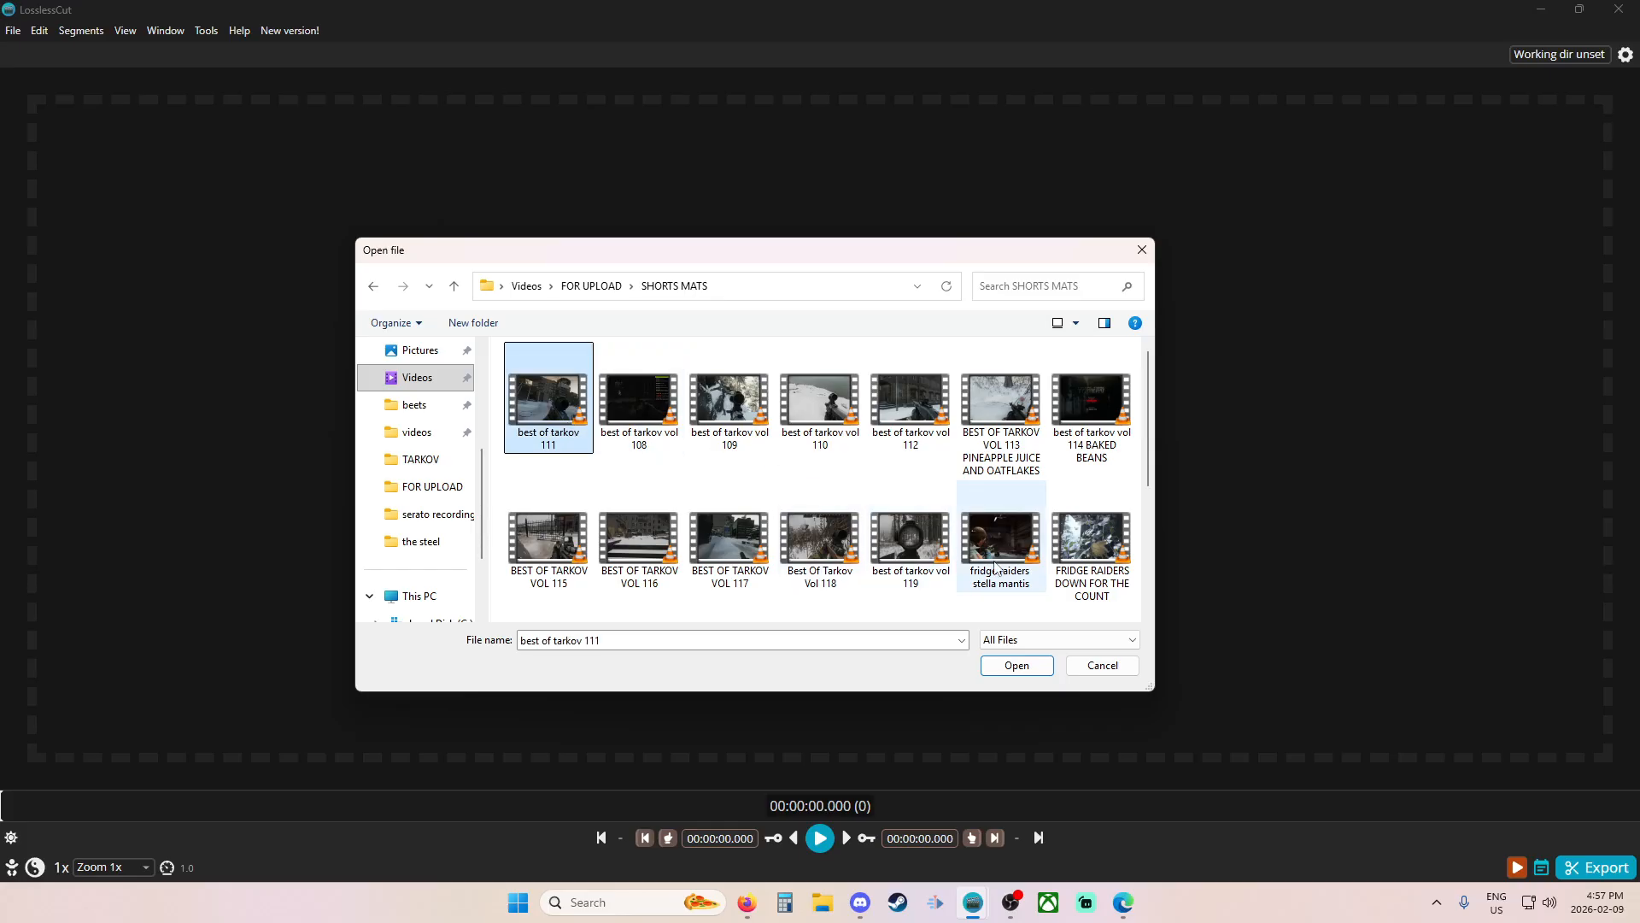
left_click(1021, 665)
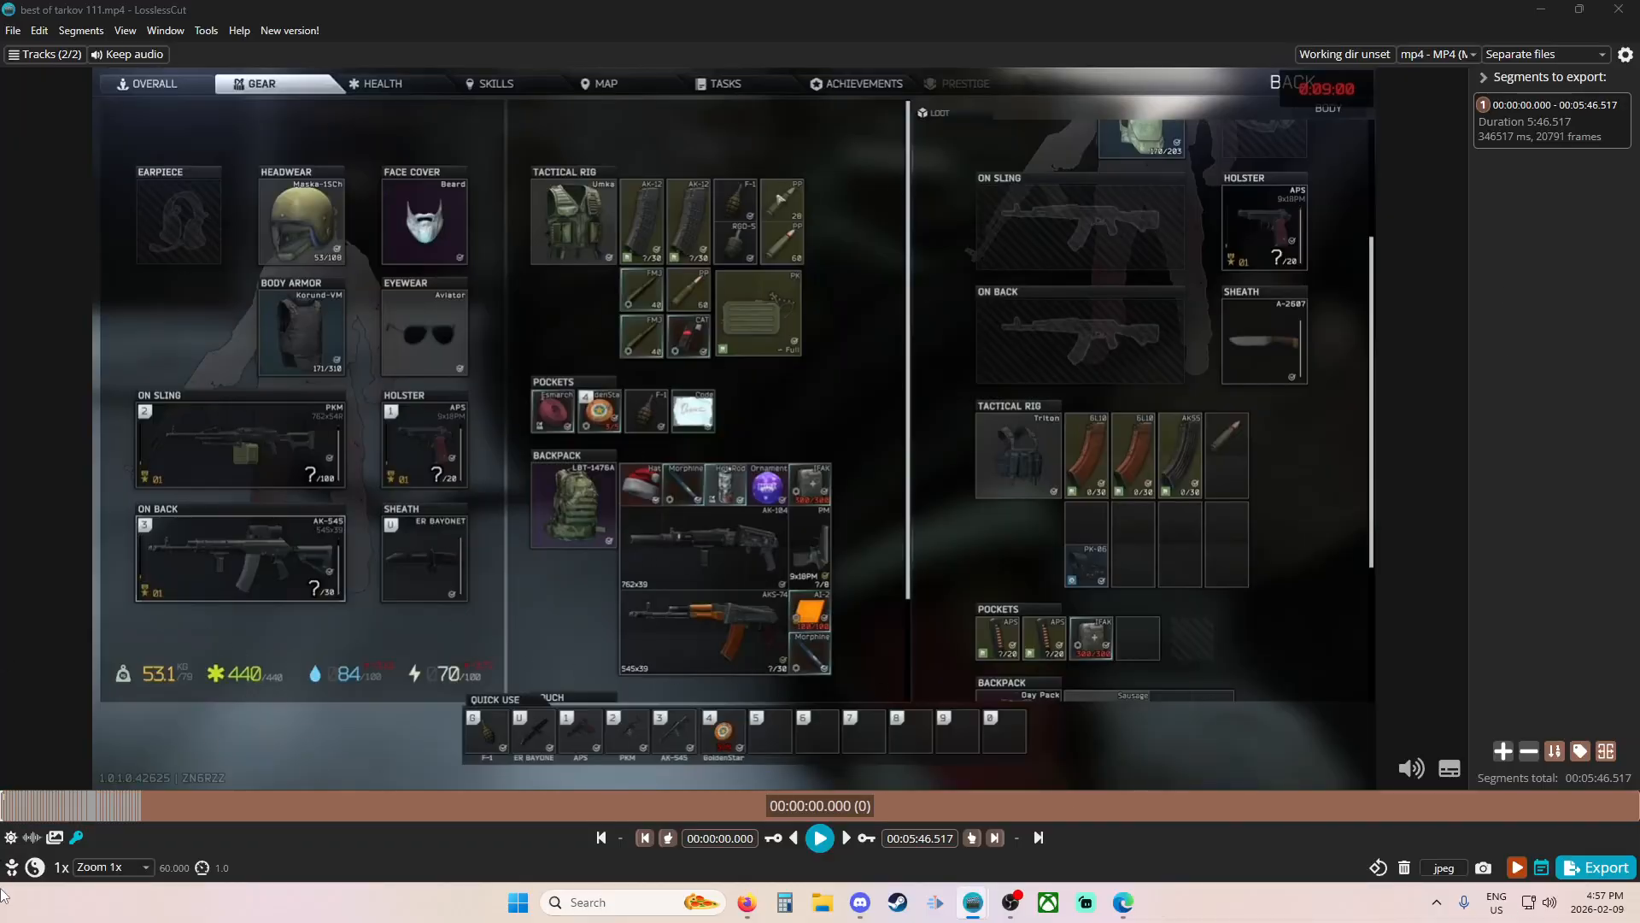
Play and scrub through the opening of the video, and set the first segment's start to 00:00:04.331.
key("space")
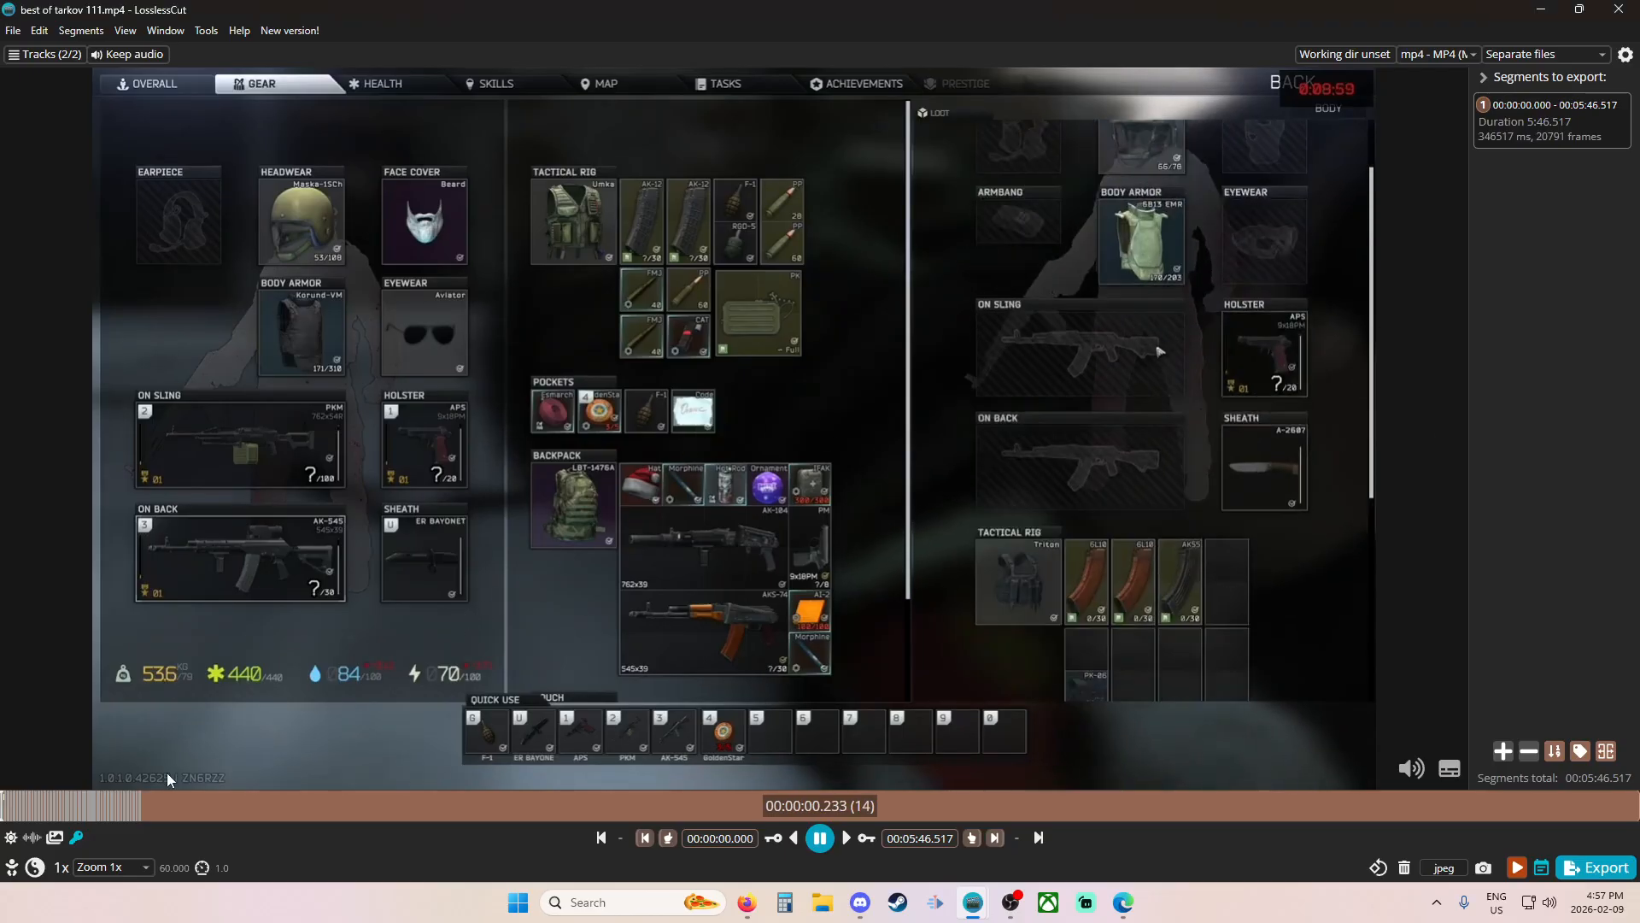
left_click(100, 810)
left_click(144, 804)
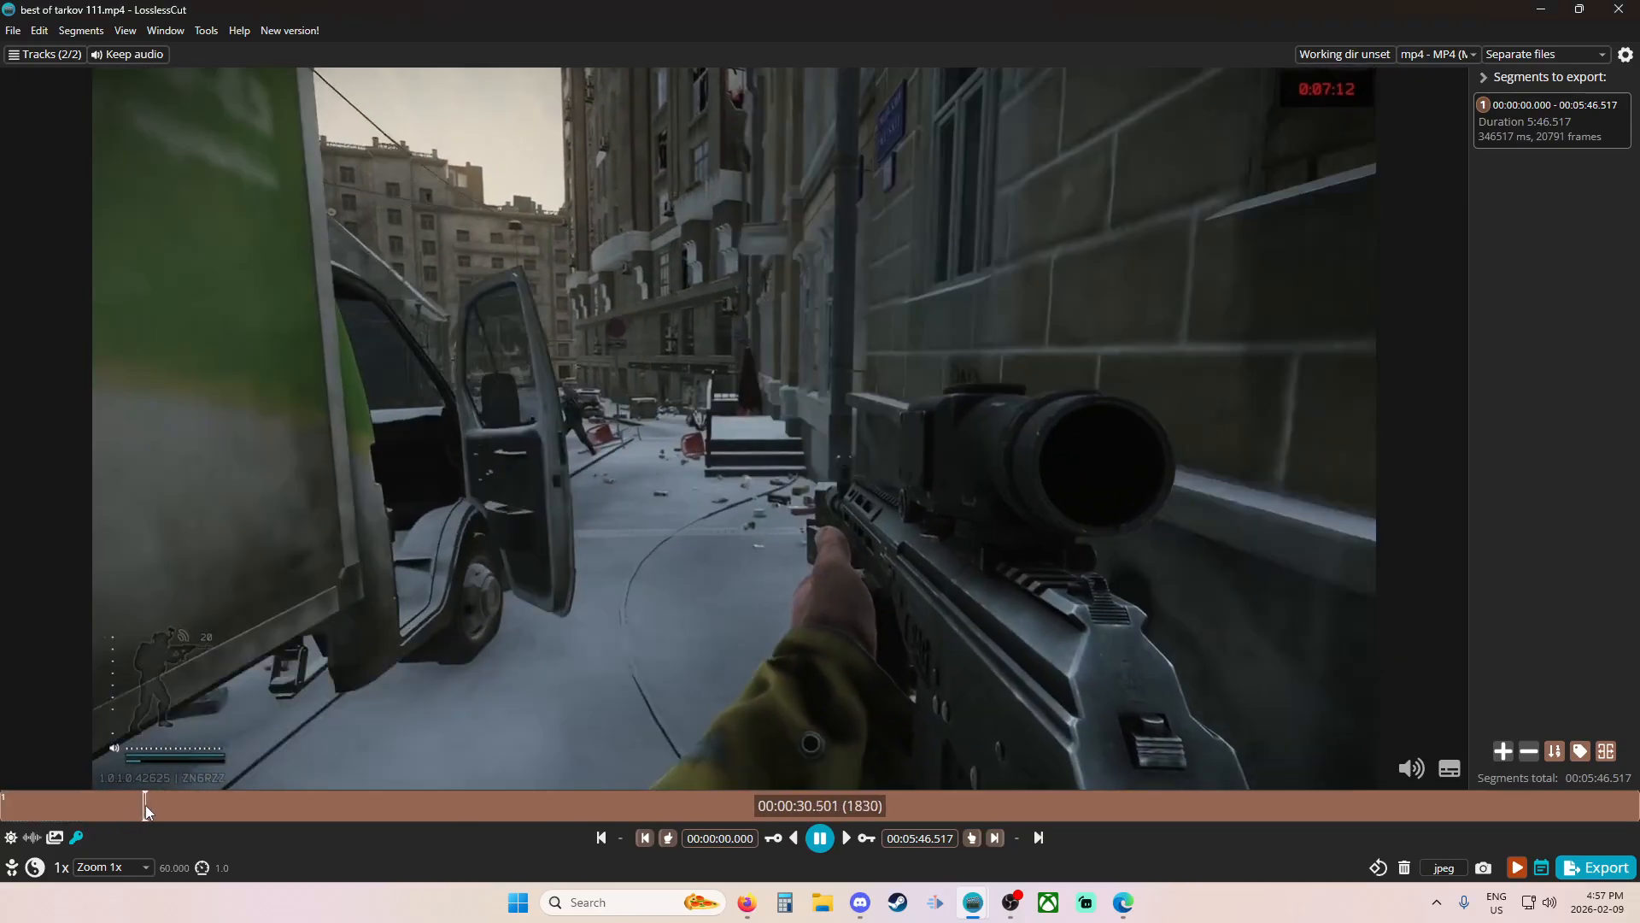
key("space")
left_click(42, 805)
left_click_drag(48, 803, 233, 812)
left_click_drag(196, 815, 47, 826)
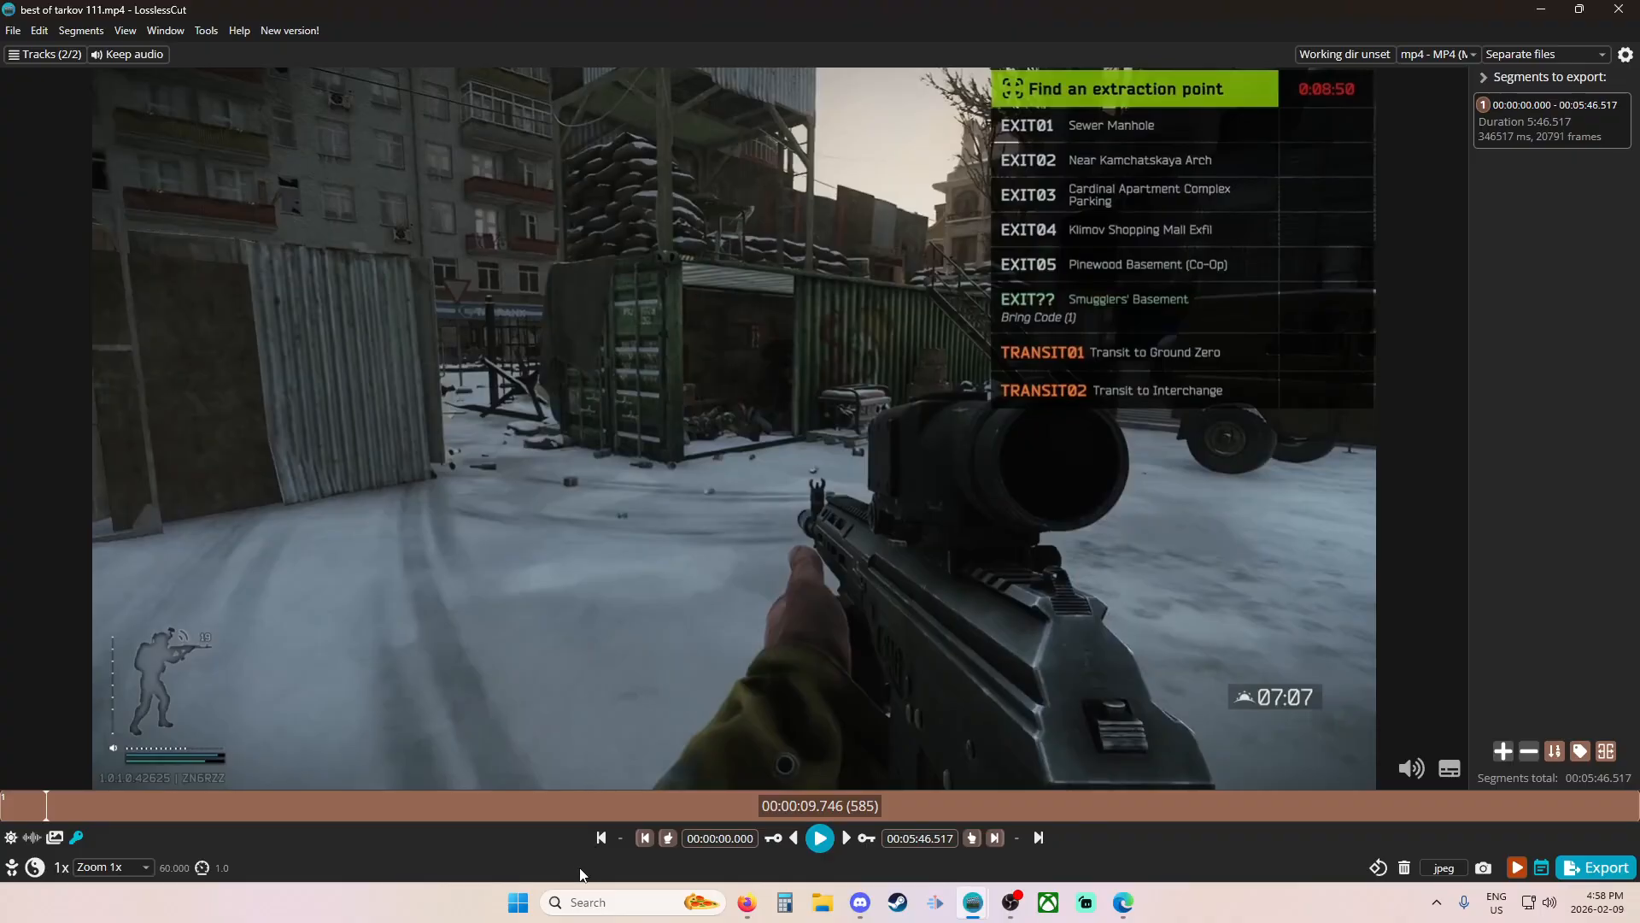
left_click(669, 838)
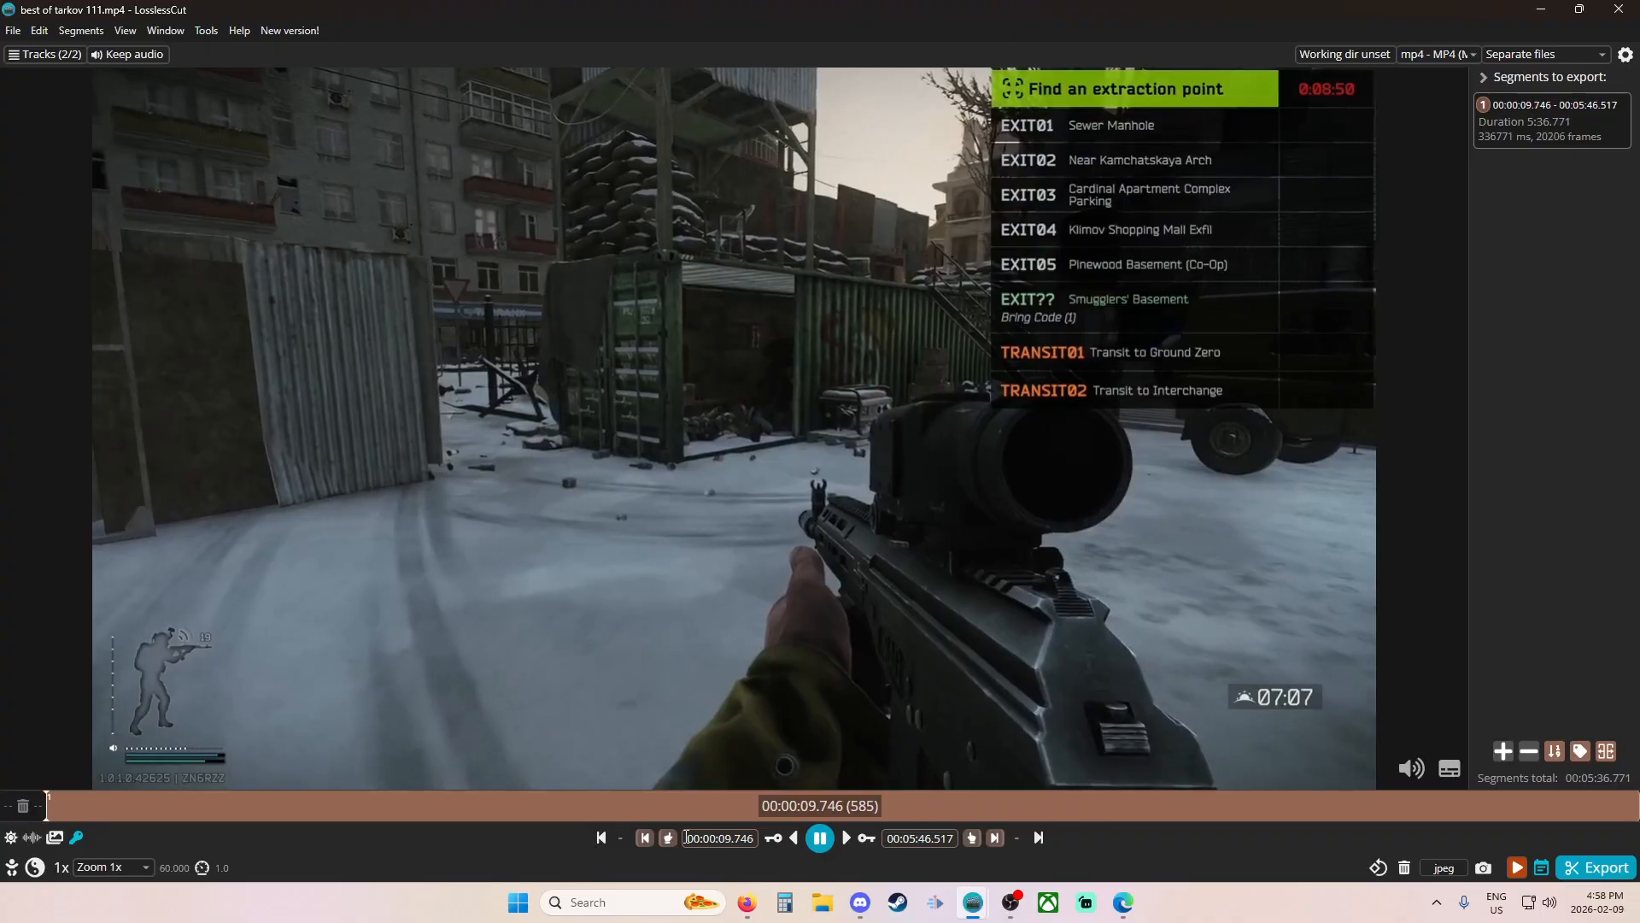
left_click_drag(47, 807, 21, 807)
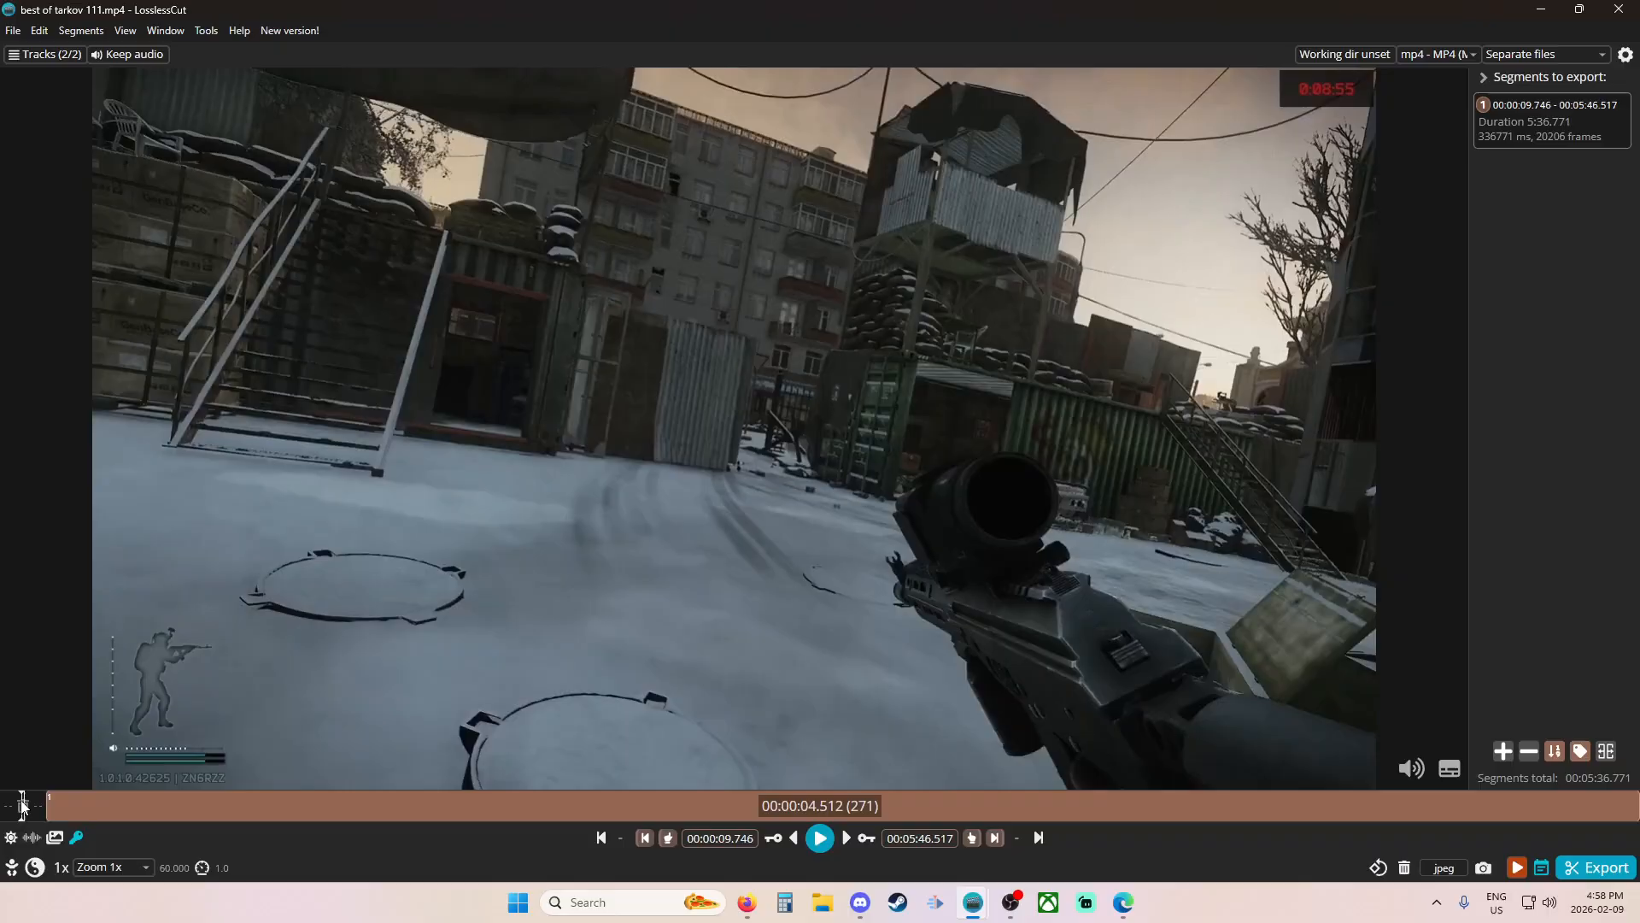
left_click(669, 838)
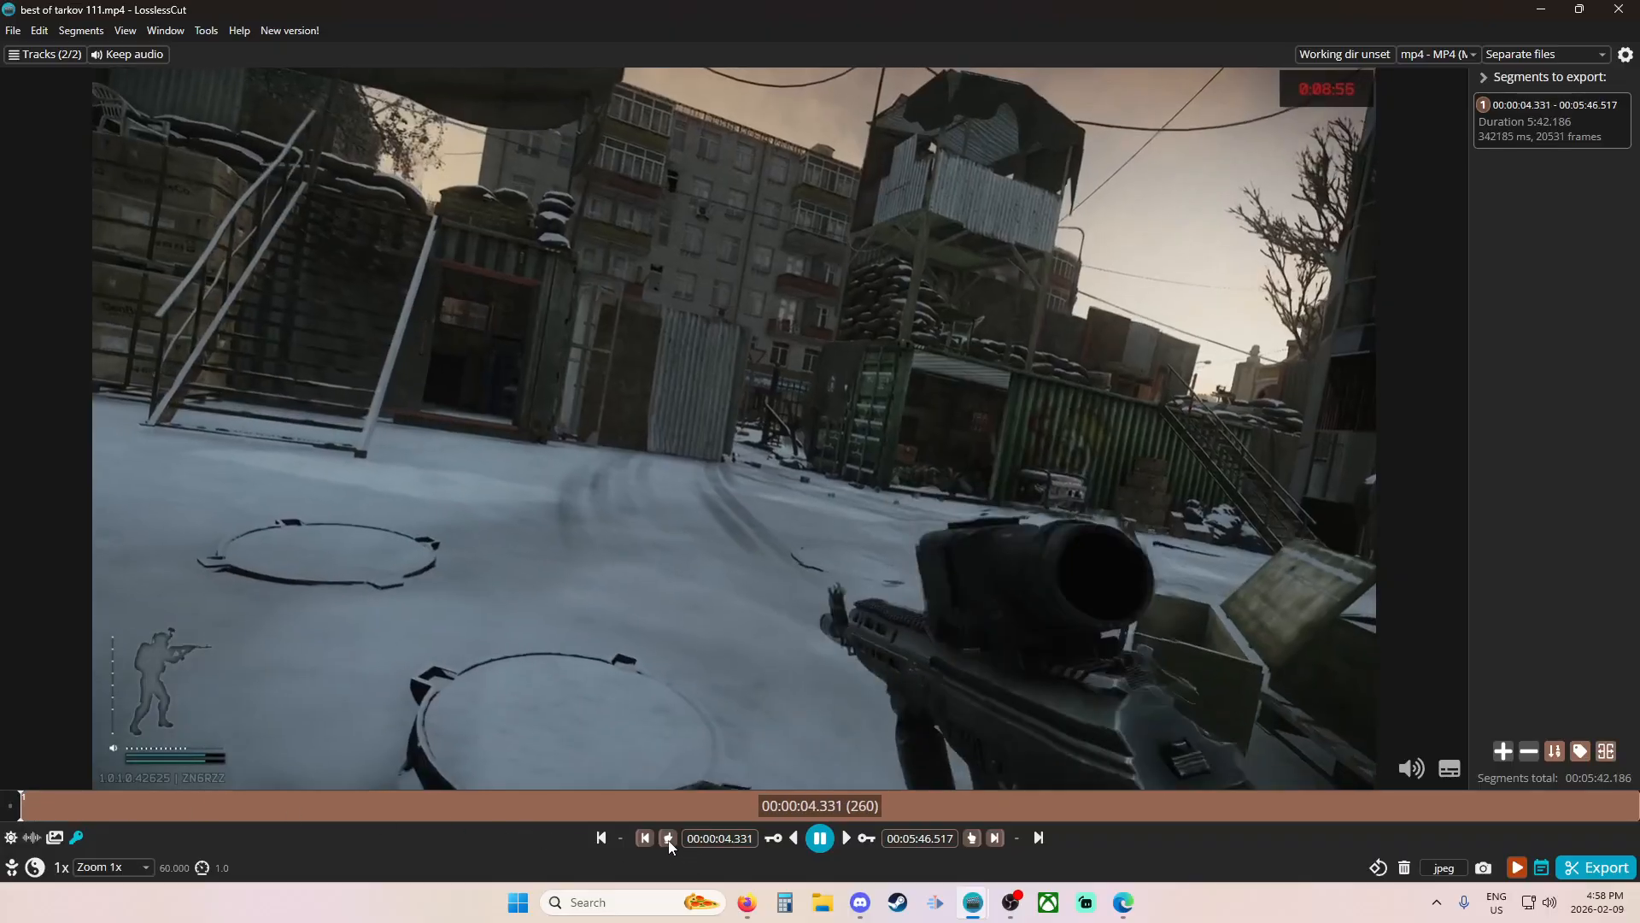
Find the cut point with the timeline magnified, and set the first segment's end to 00:00:17.987.
key("space")
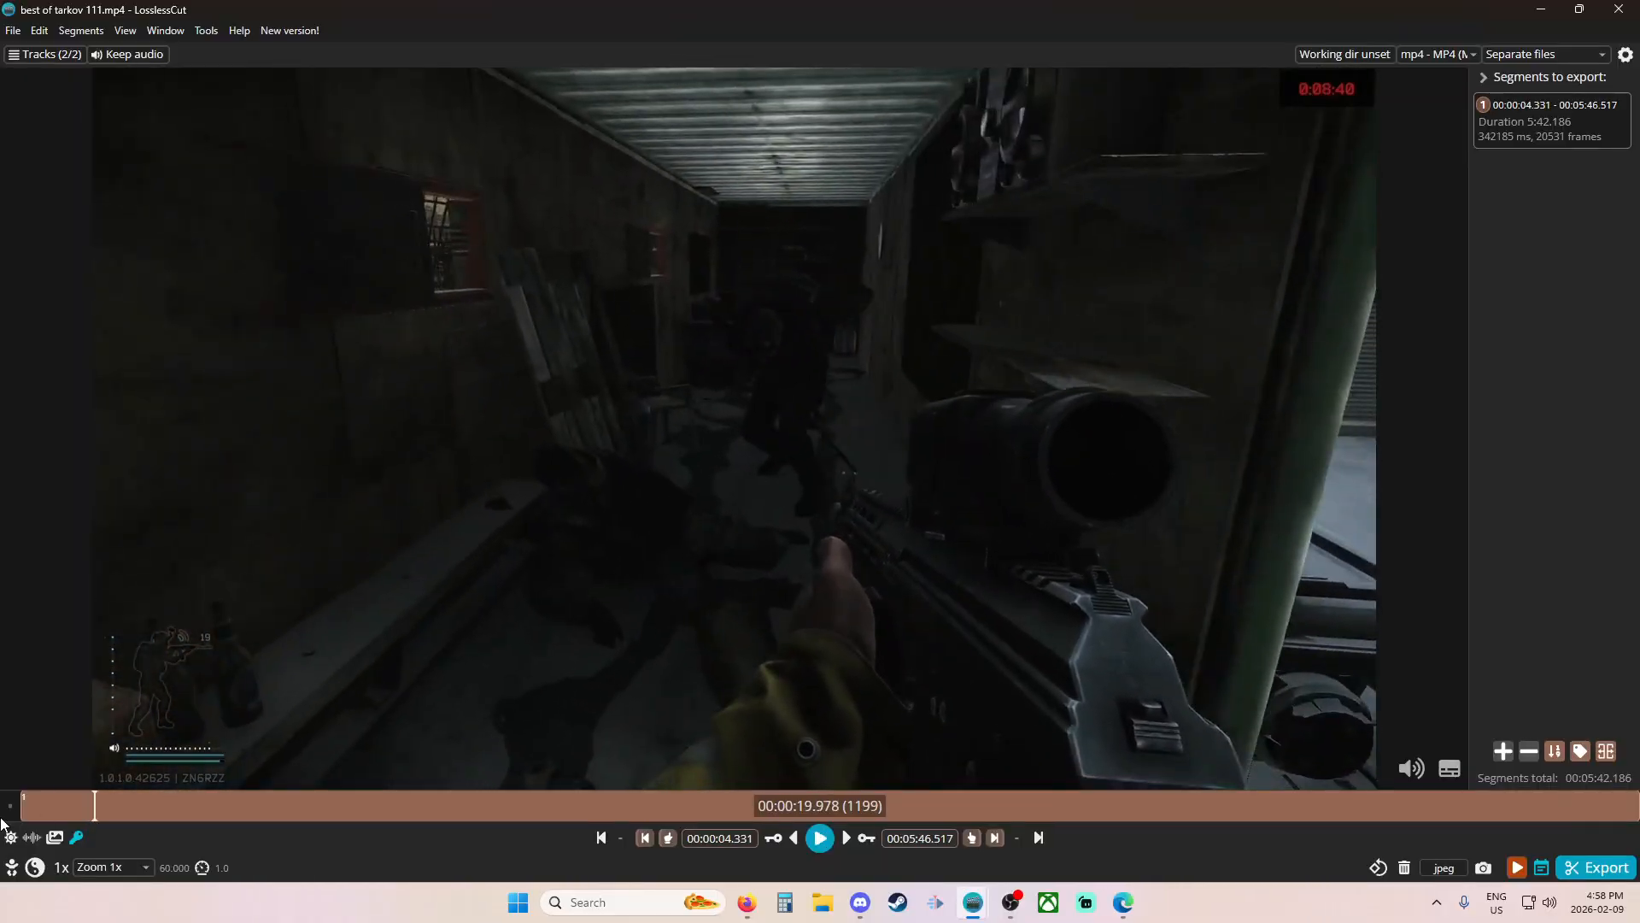
left_click(76, 806)
scroll(68, 807, "up", 10)
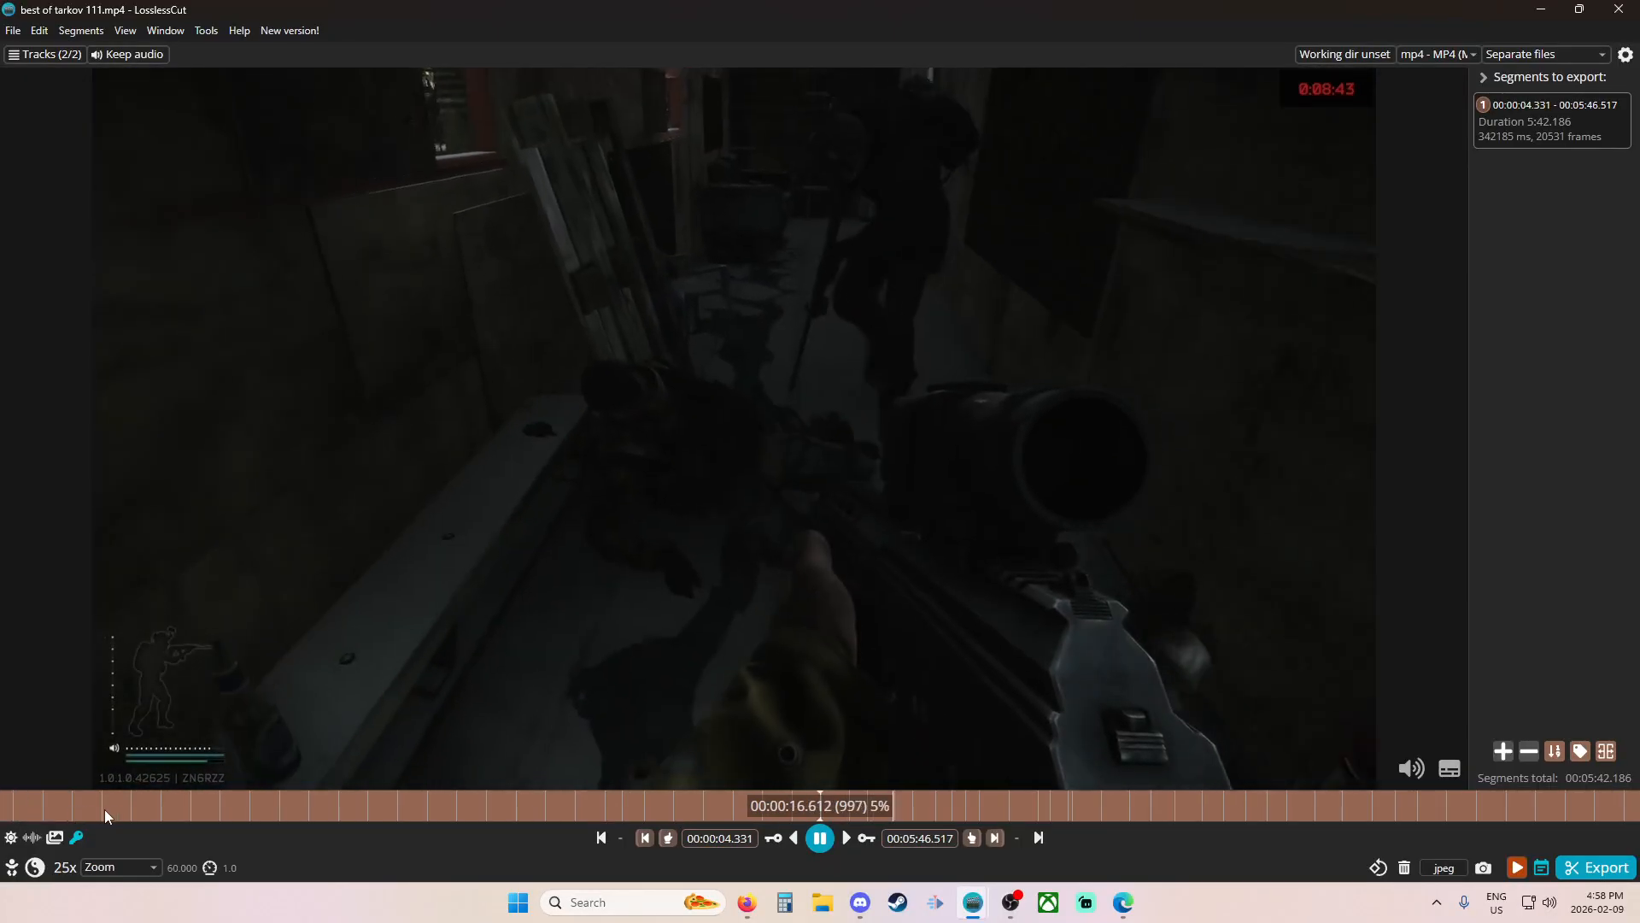
key("space")
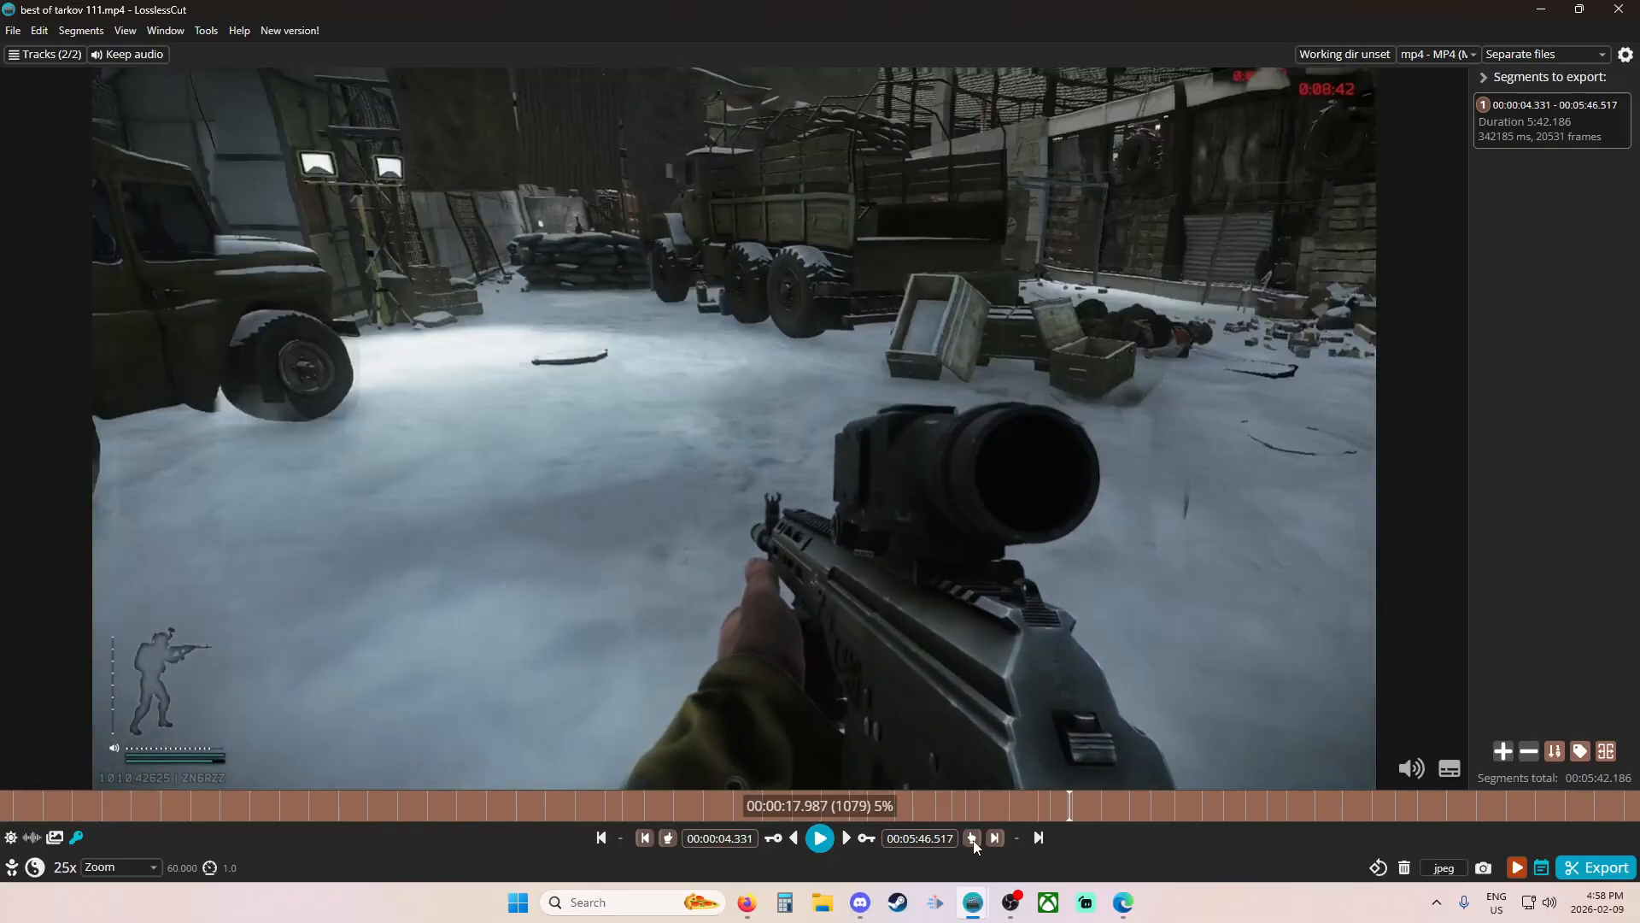
left_click(975, 846)
scroll(1068, 812, "down", 10)
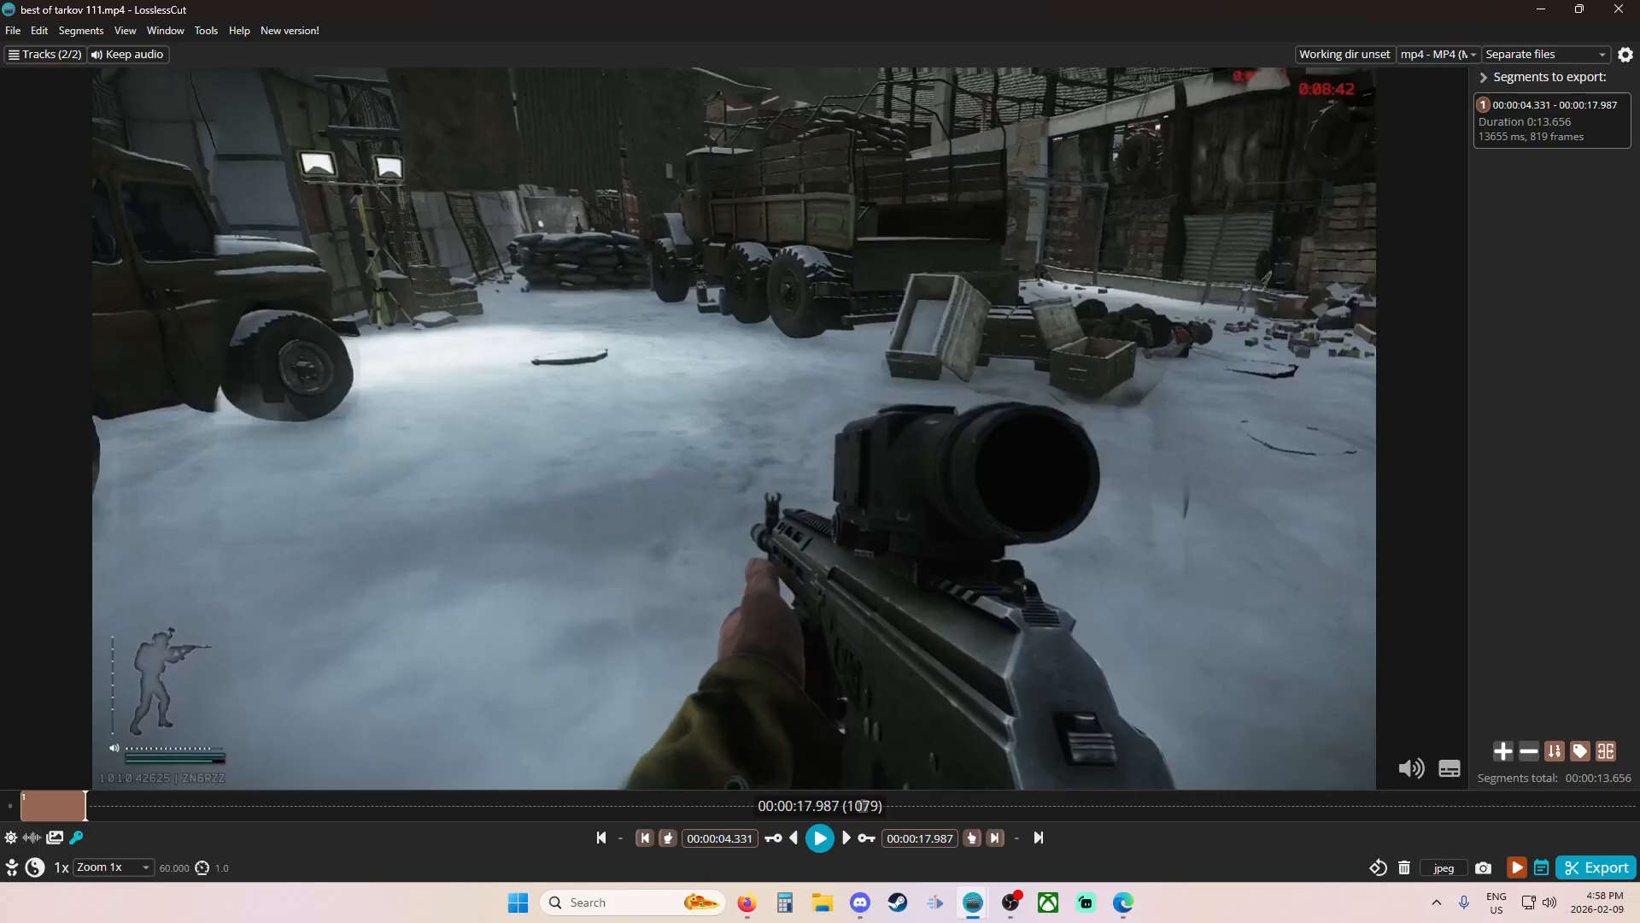
Export the segment as a separate MP4 file to the SHORTS MATS folder, and dismiss the completion notice.
left_click(1595, 866)
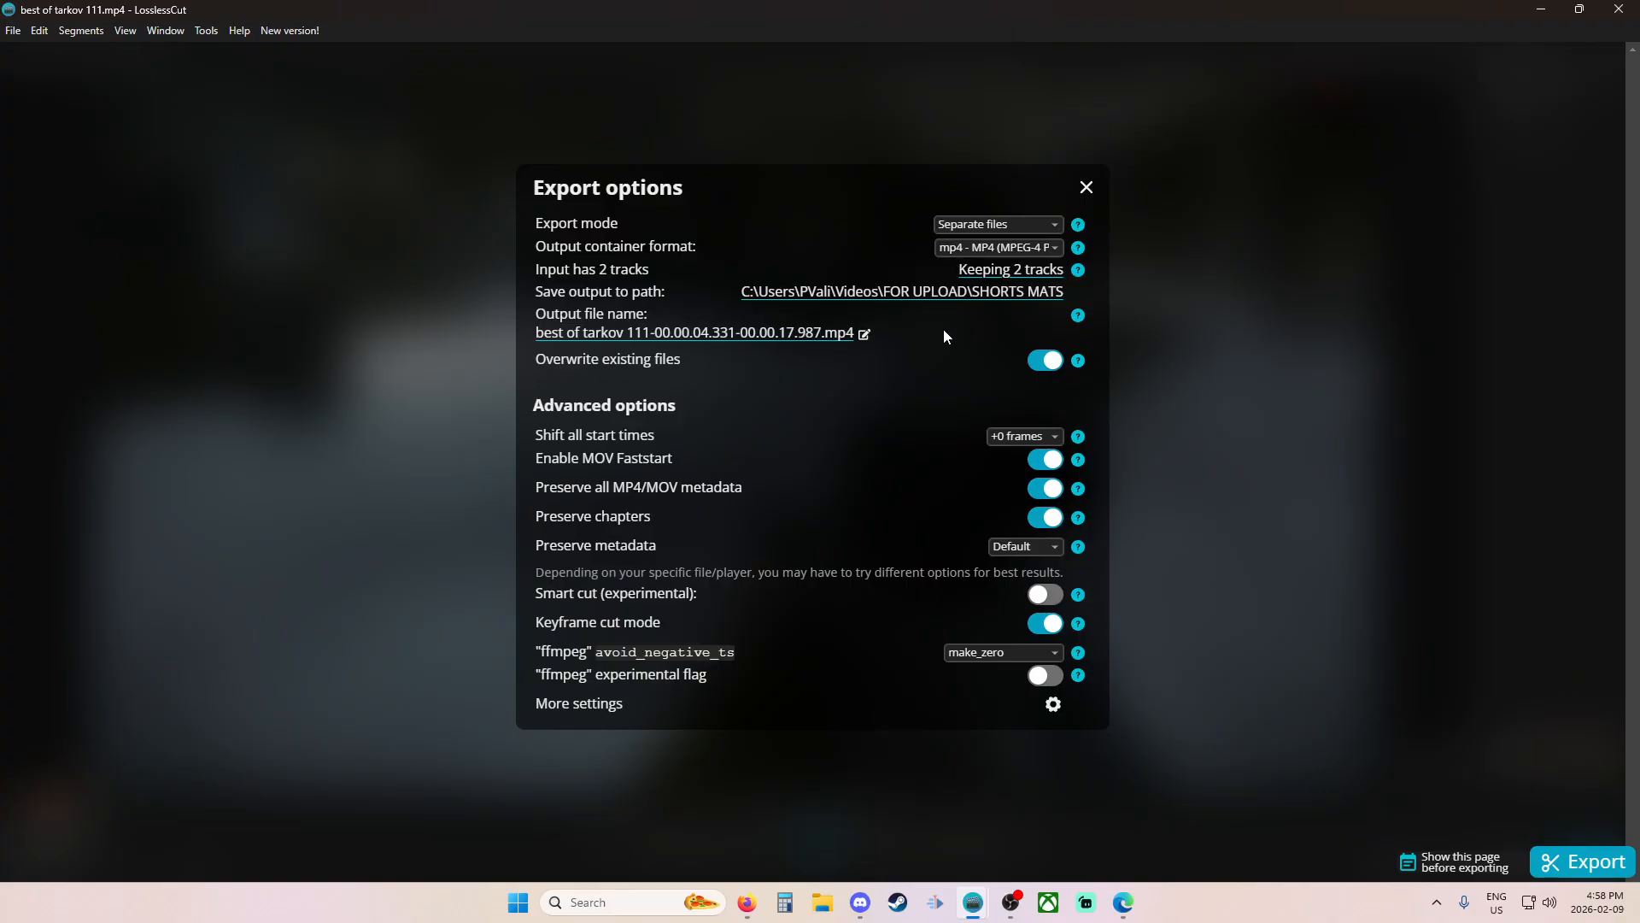
left_click(1569, 864)
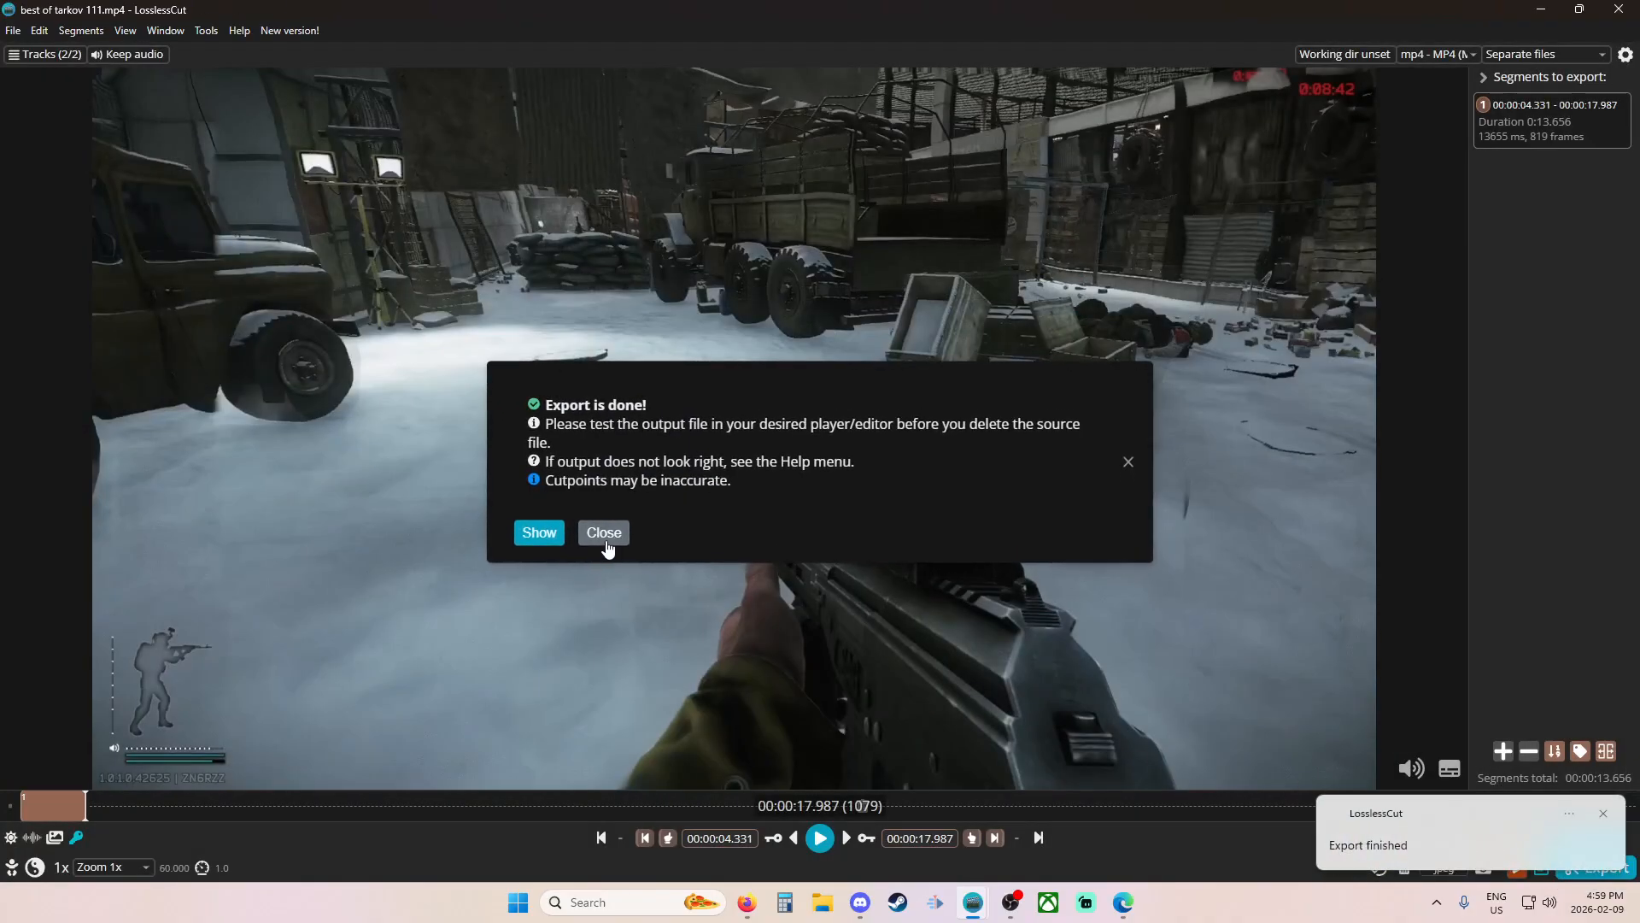
left_click(604, 534)
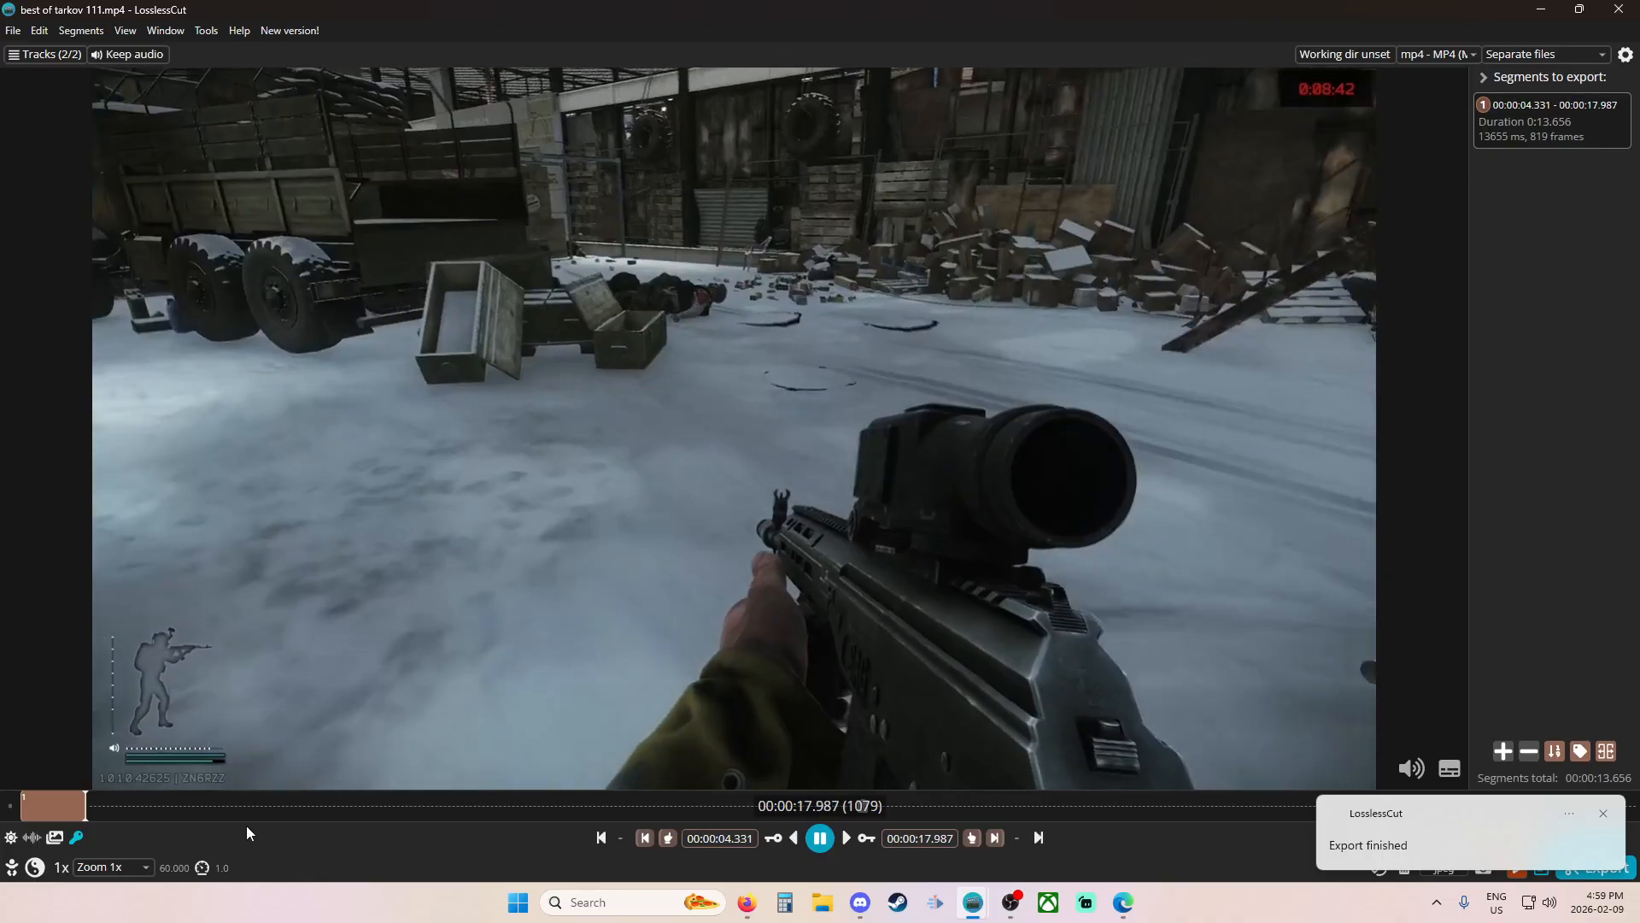
Add a second segment starting at 00:00:56.129, in the footage after the first segment.
left_click_drag(224, 810, 494, 818)
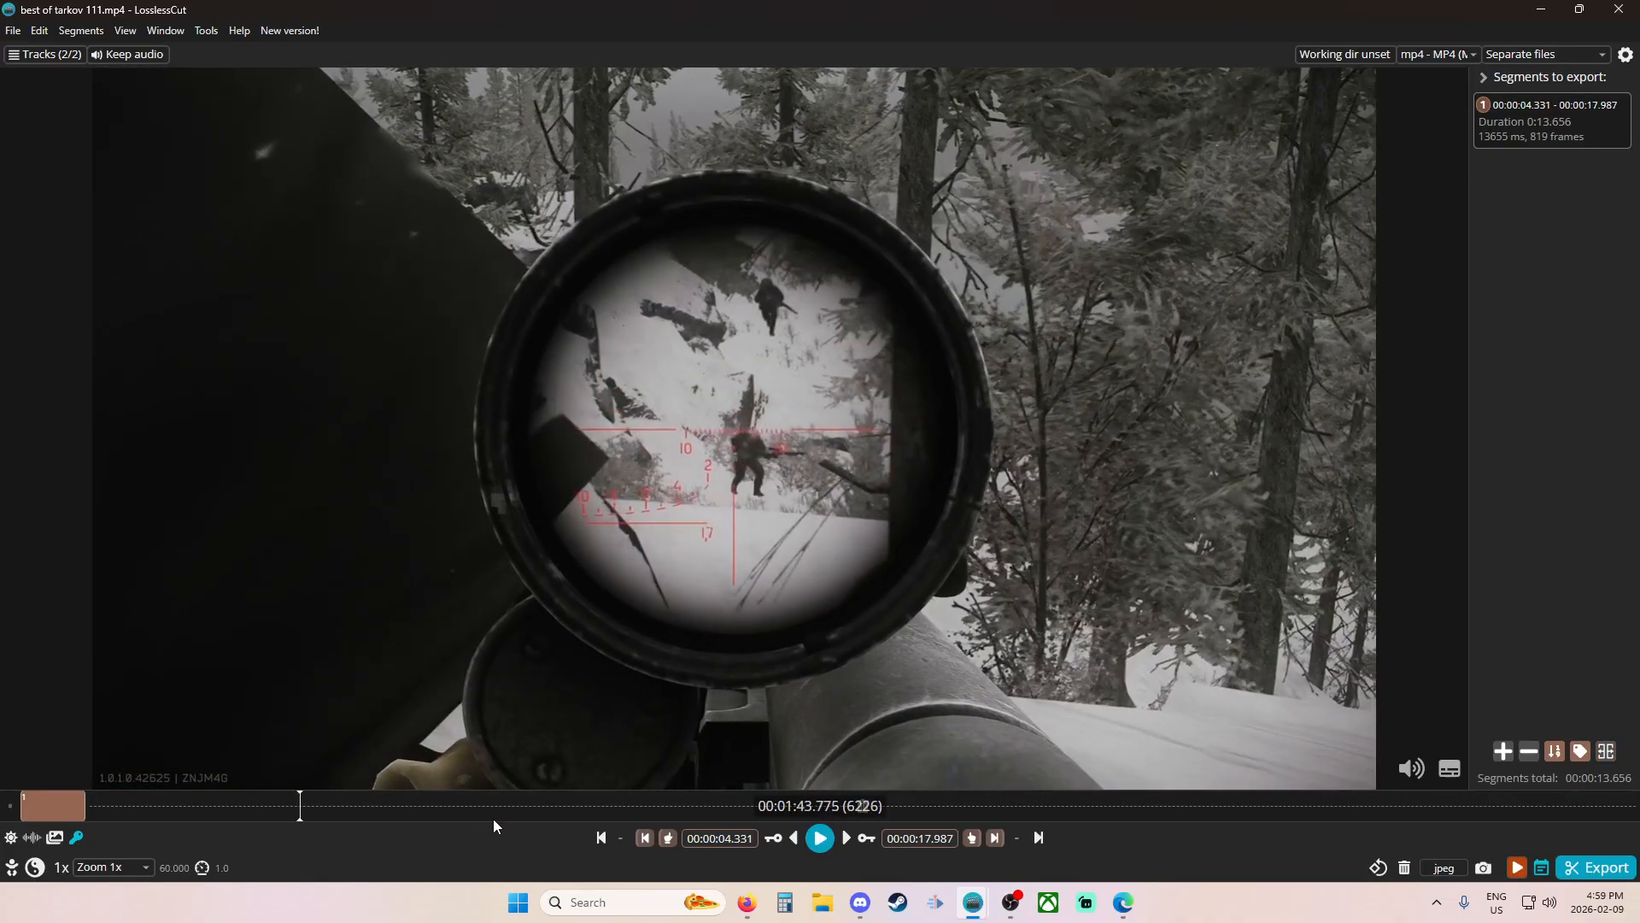
left_click(267, 810)
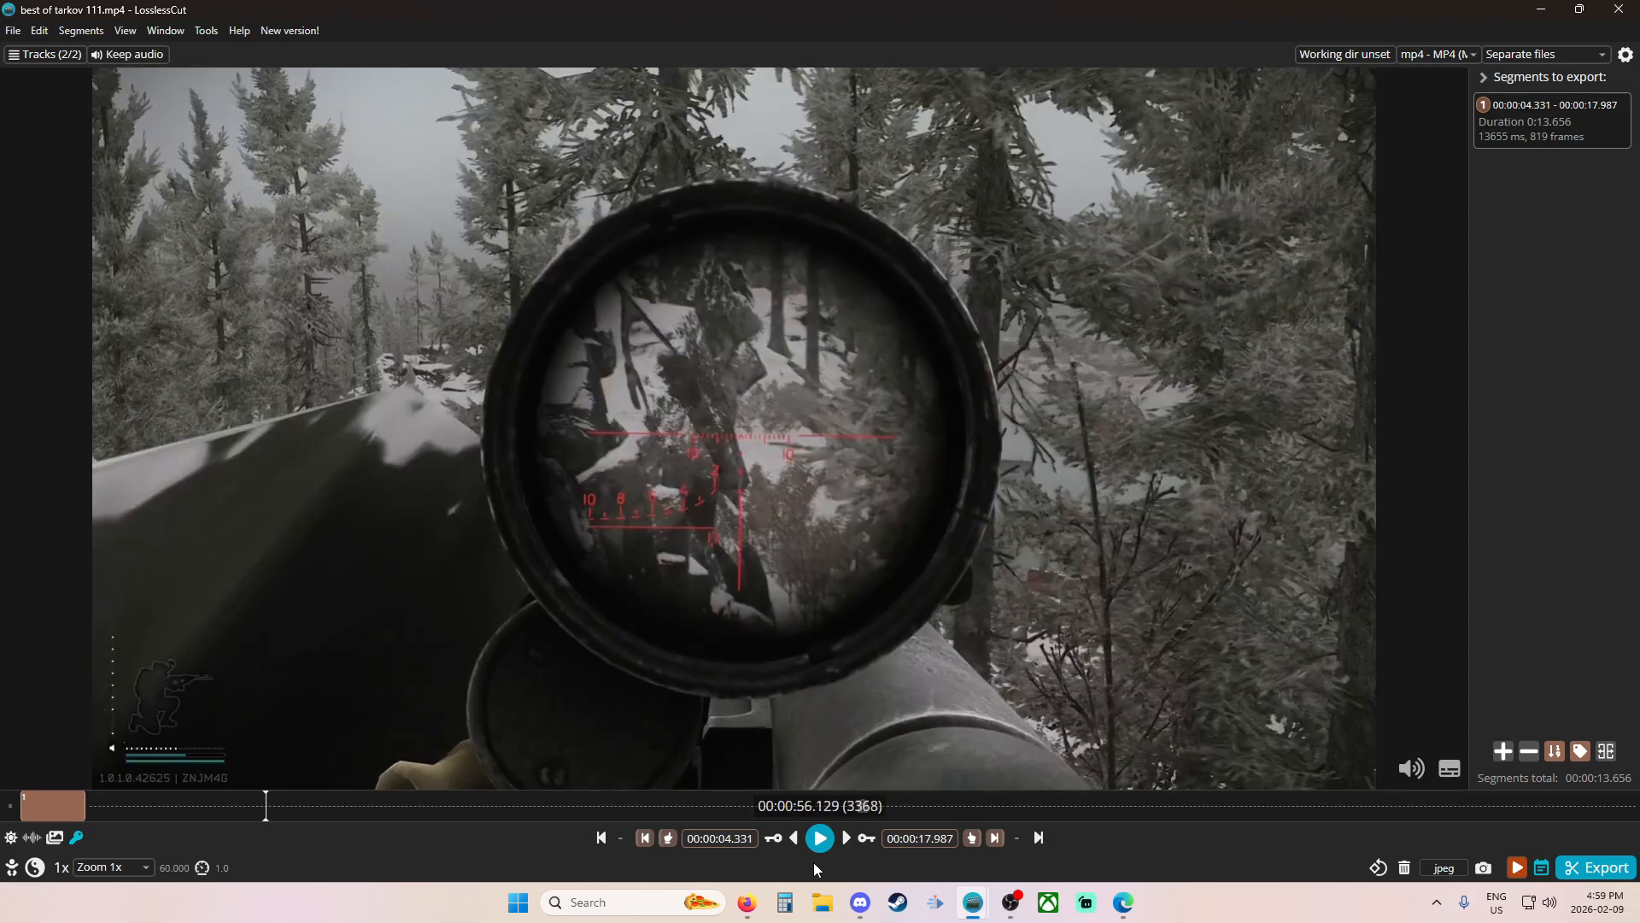
left_click(669, 839)
Scrub ahead through the scope footage, and set the second segment's end to 00:01:34.068.
key("space")
left_click(318, 805)
key("space")
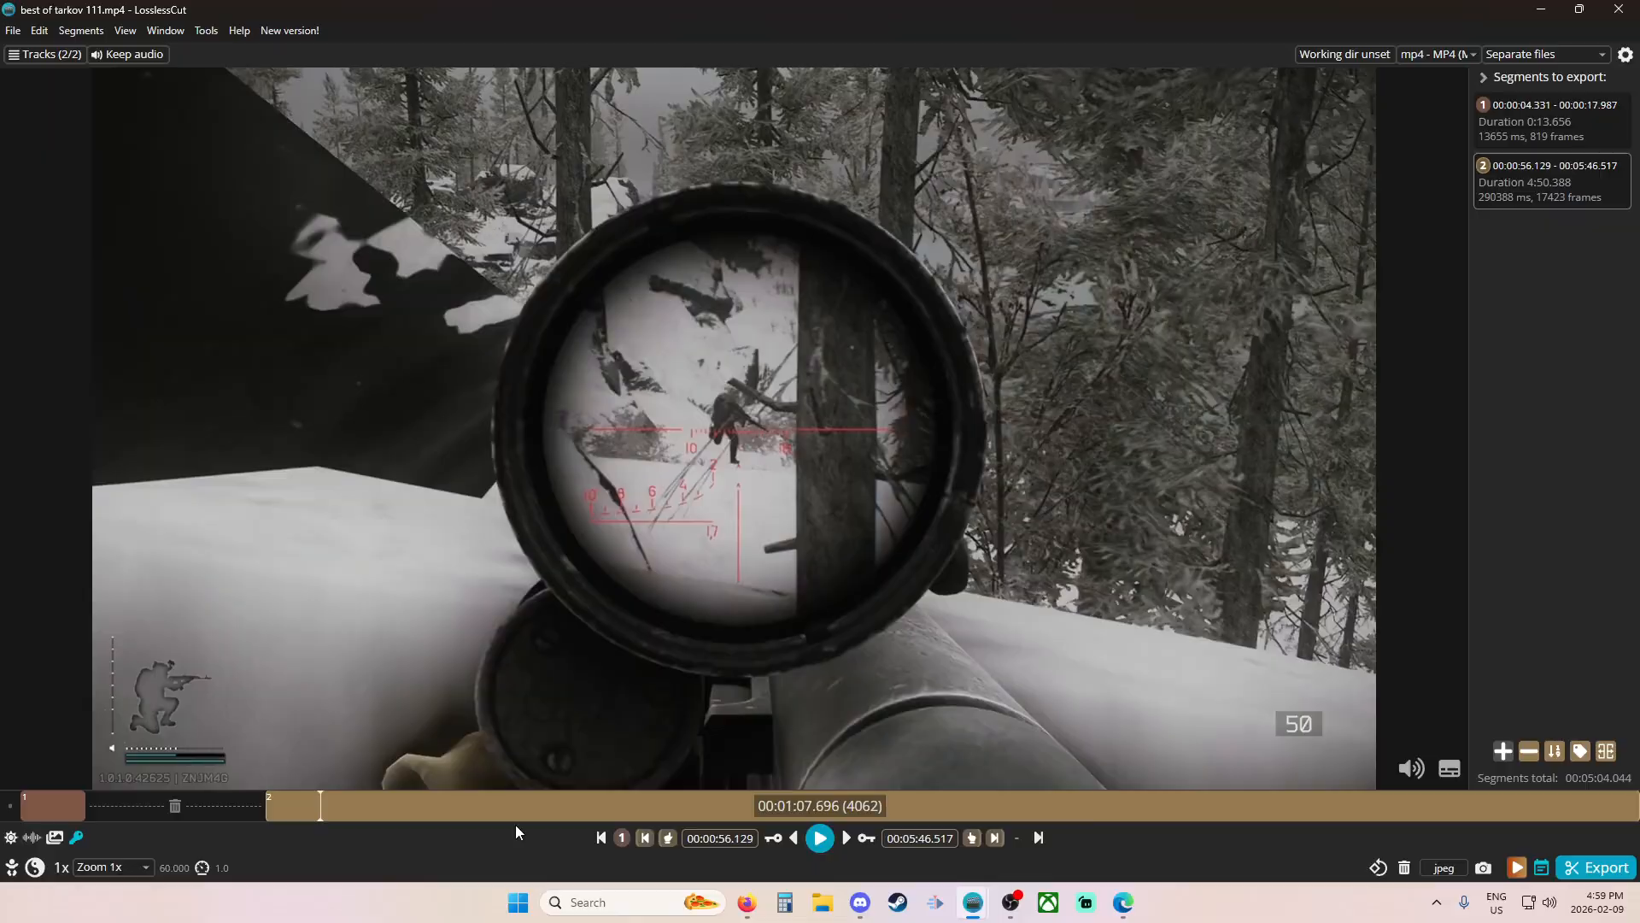
left_click(385, 808)
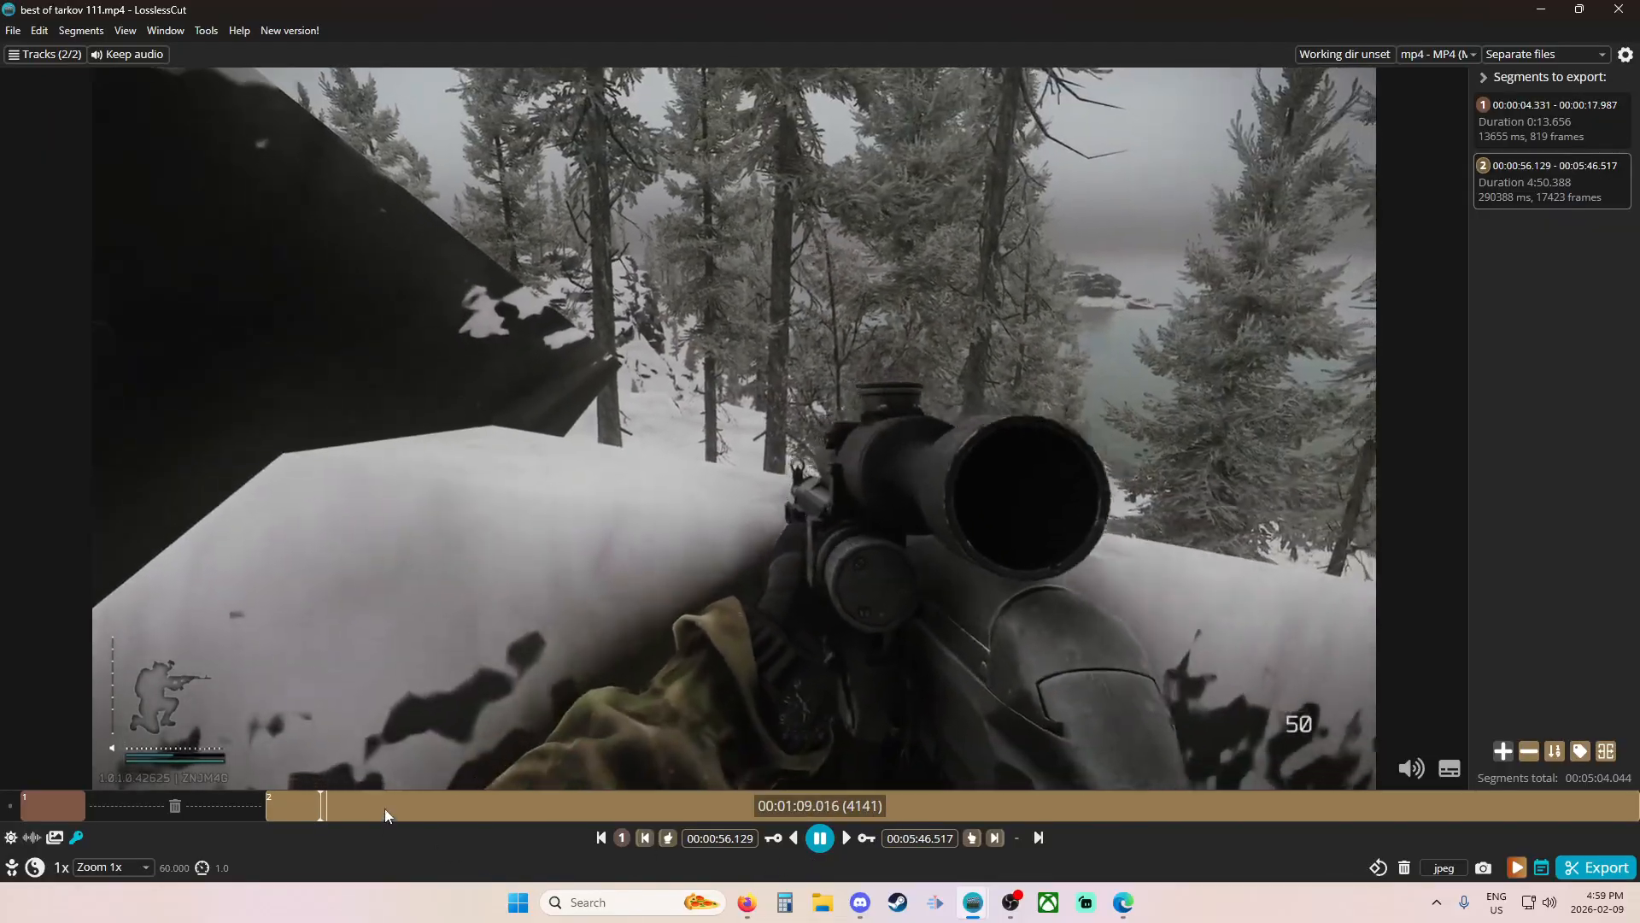
mouse_move(440, 810)
left_mouse_down()
mouse_move(501, 807)
mouse_move(427, 807)
left_mouse_up()
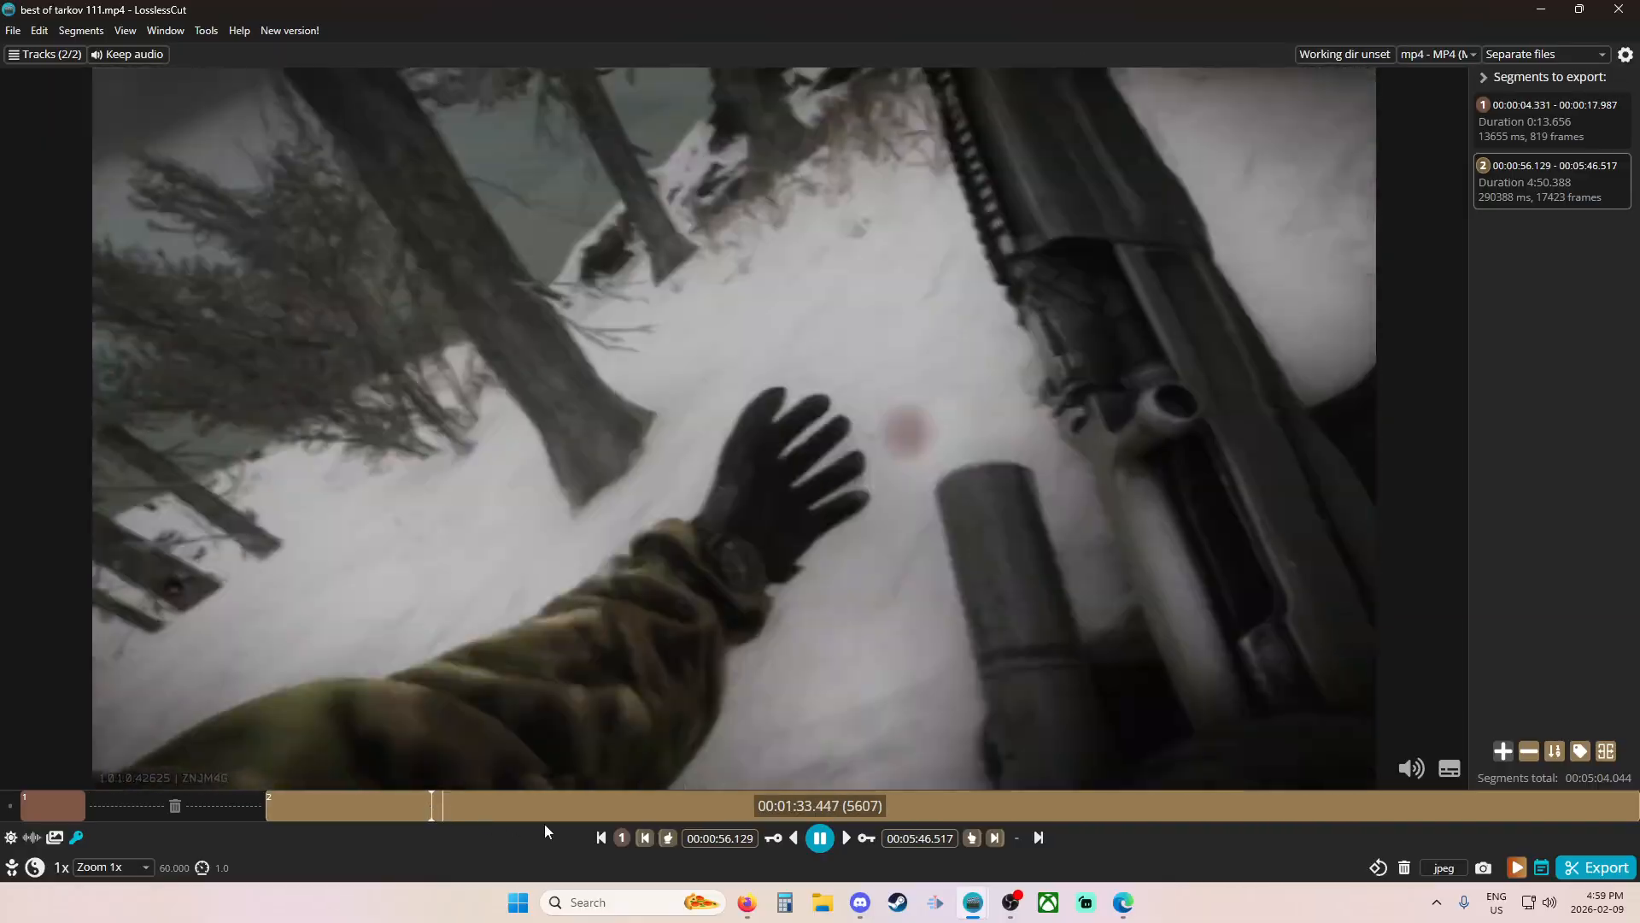
key("space")
left_click(972, 837)
Set the second segment's start to 00:01:19.230.
left_click(340, 810)
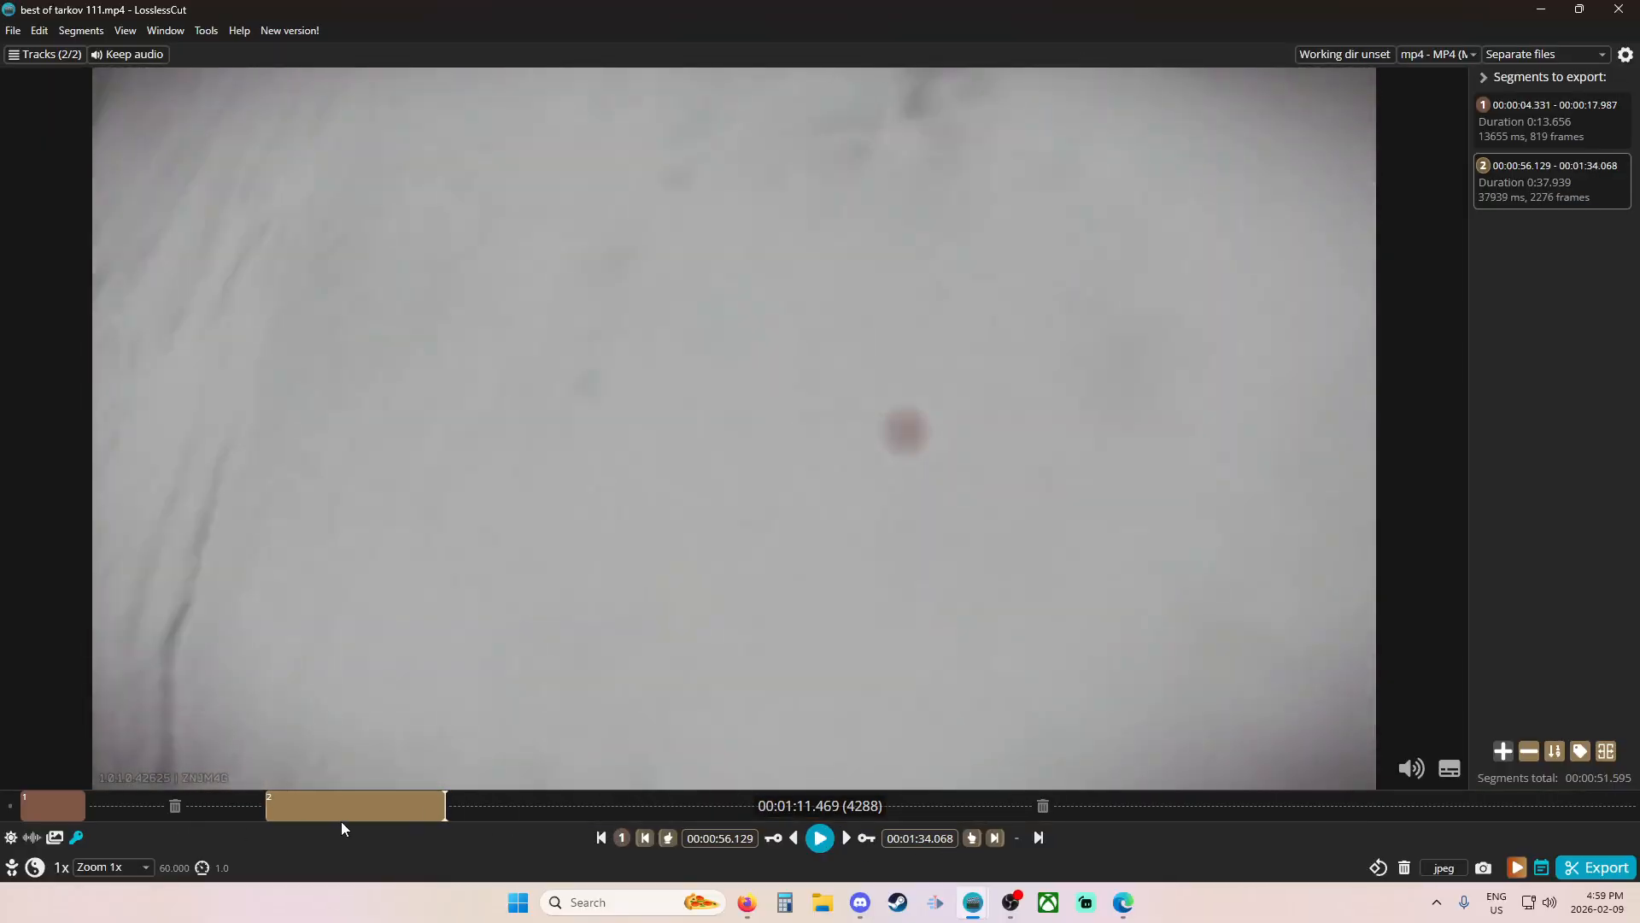
left_click(376, 810)
left_click(668, 837)
key("space")
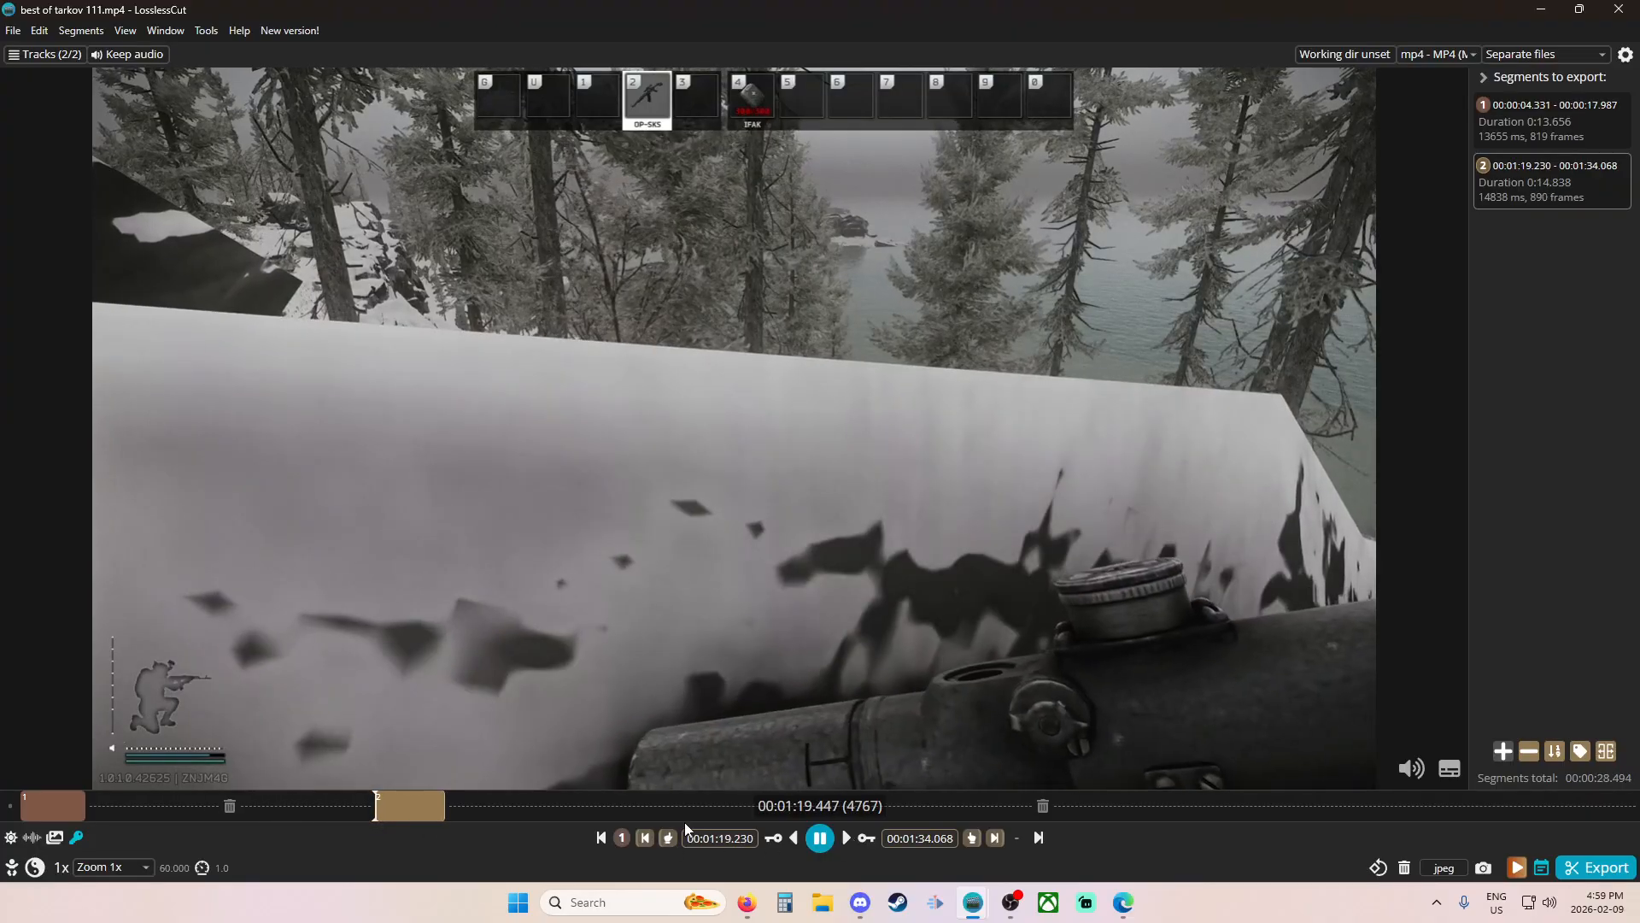
Trim the second segment so that it starts at 00:01:30.020, and play it briefly.
left_click(414, 810)
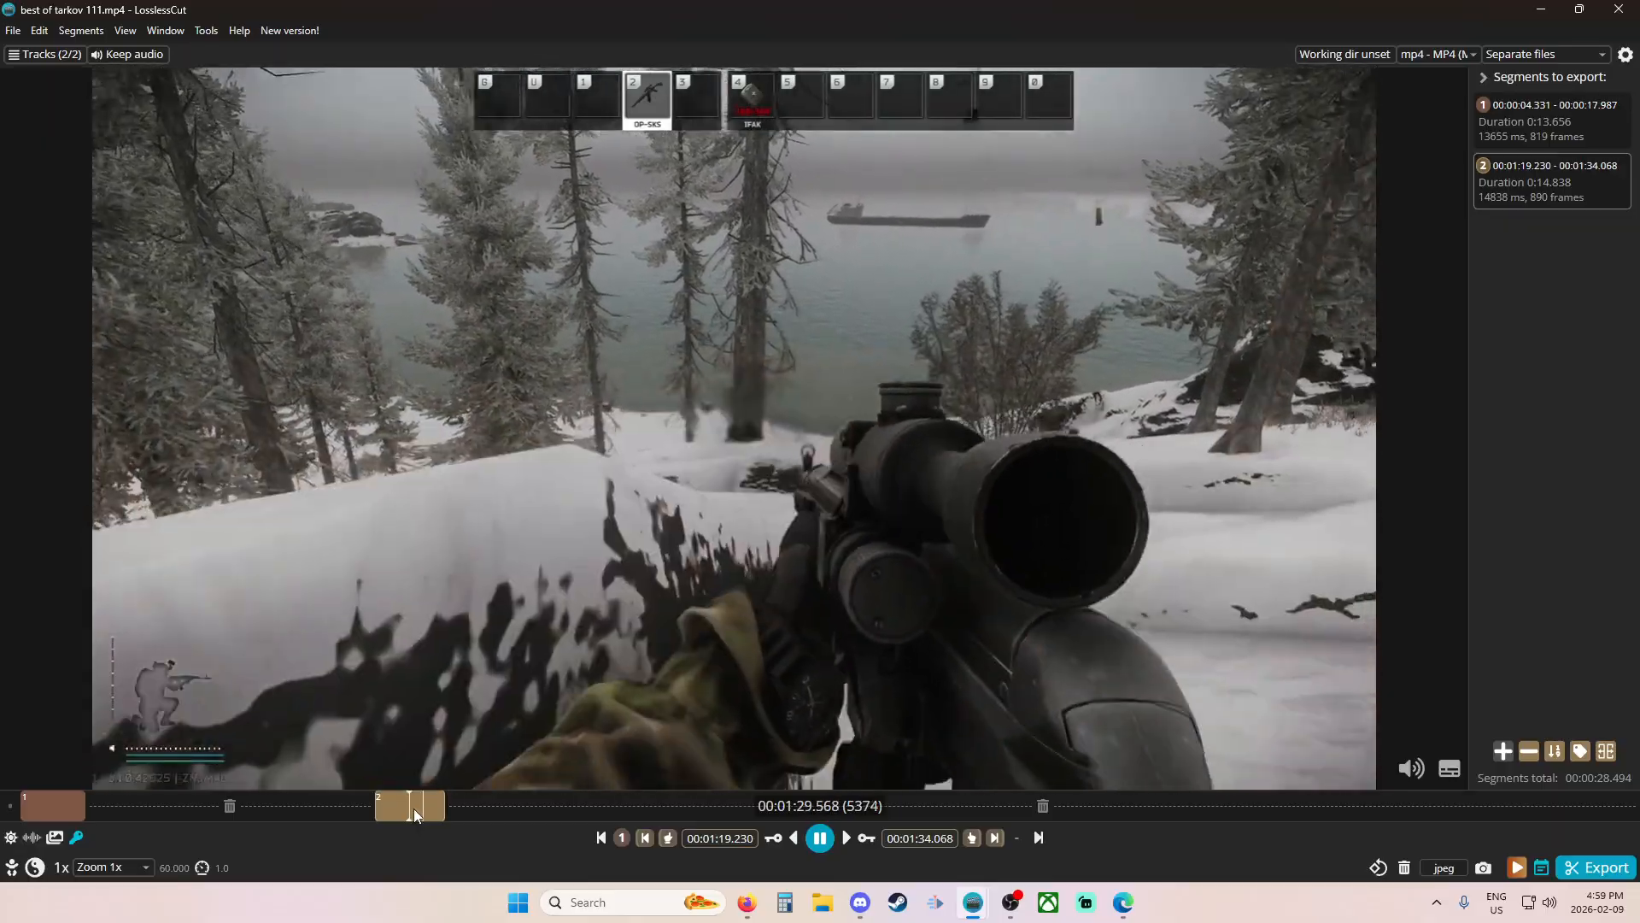
key("space")
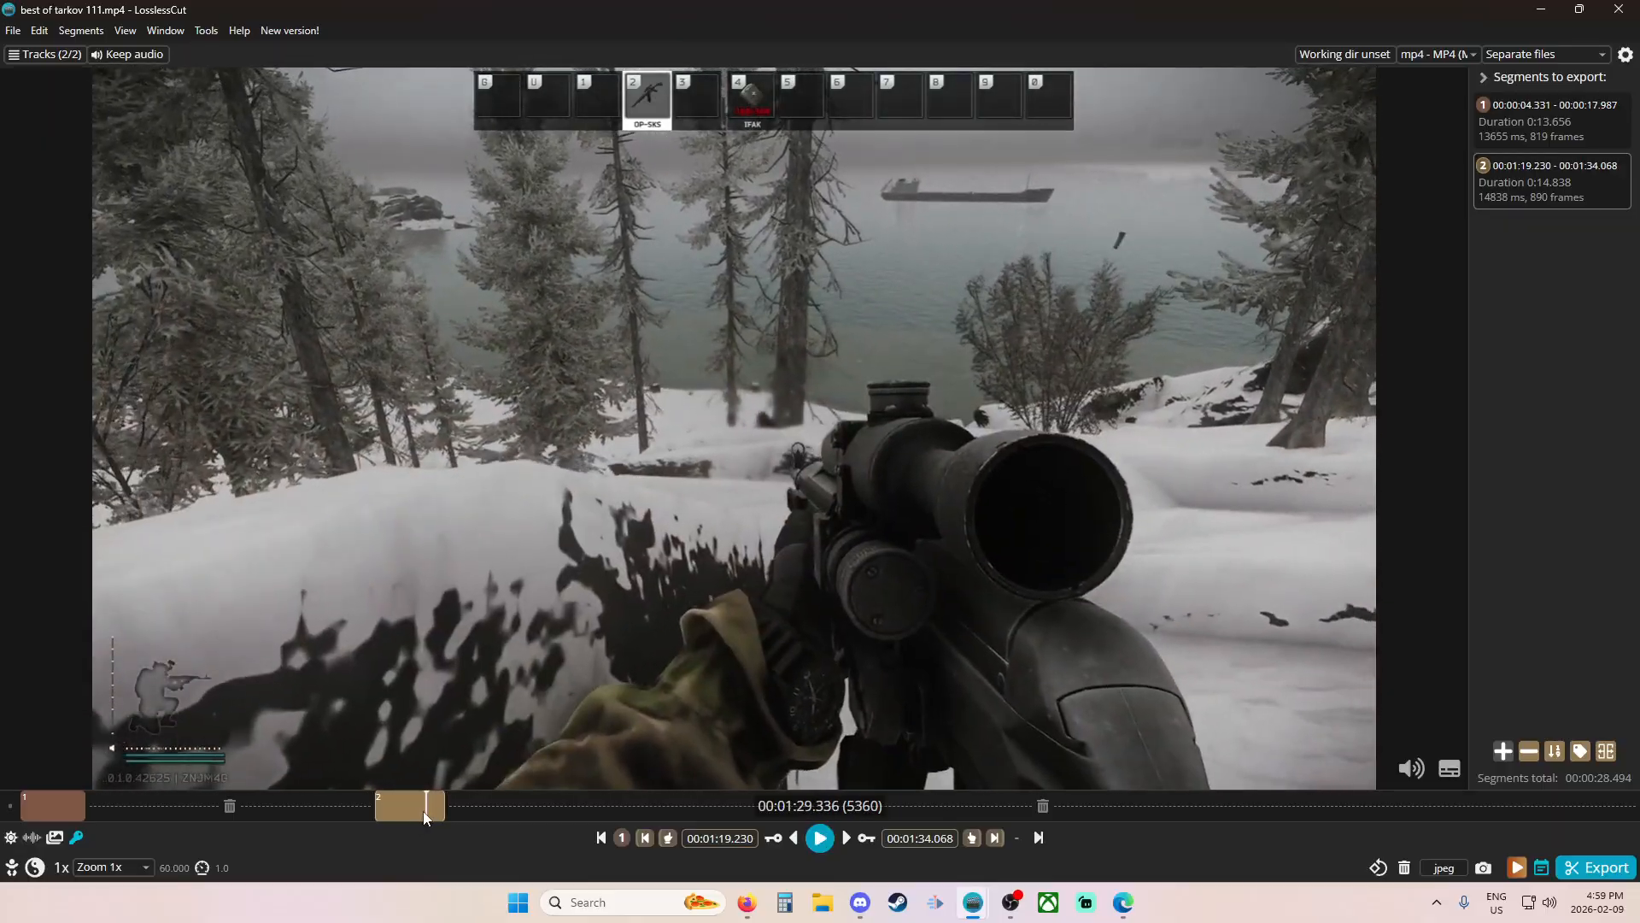
left_click(668, 837)
key("space")
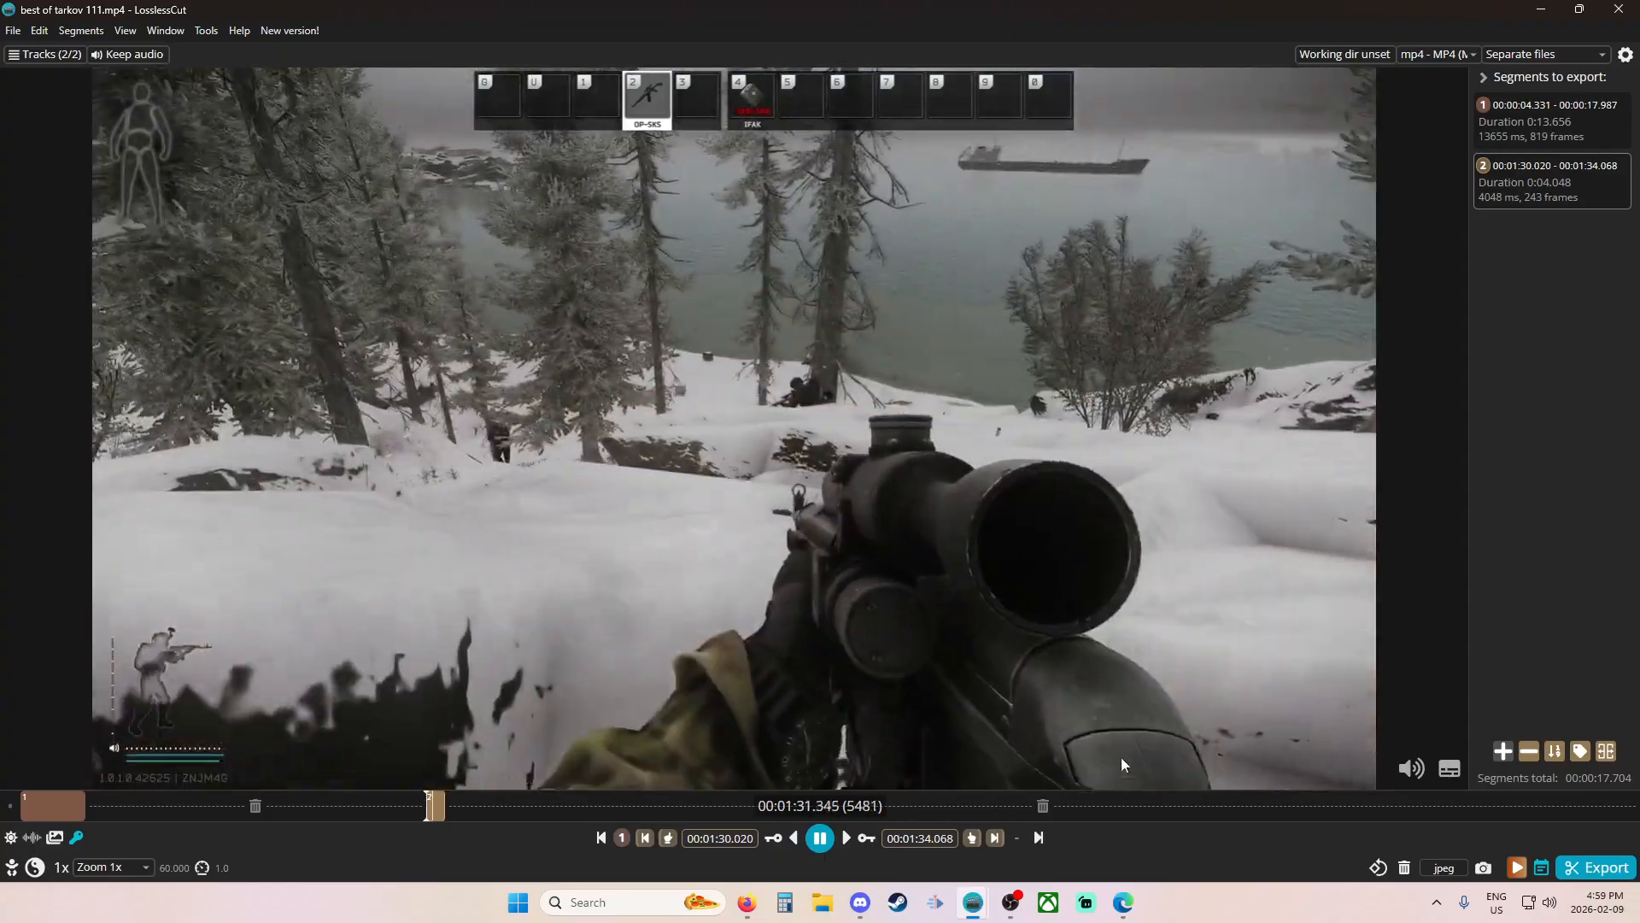
key("space")
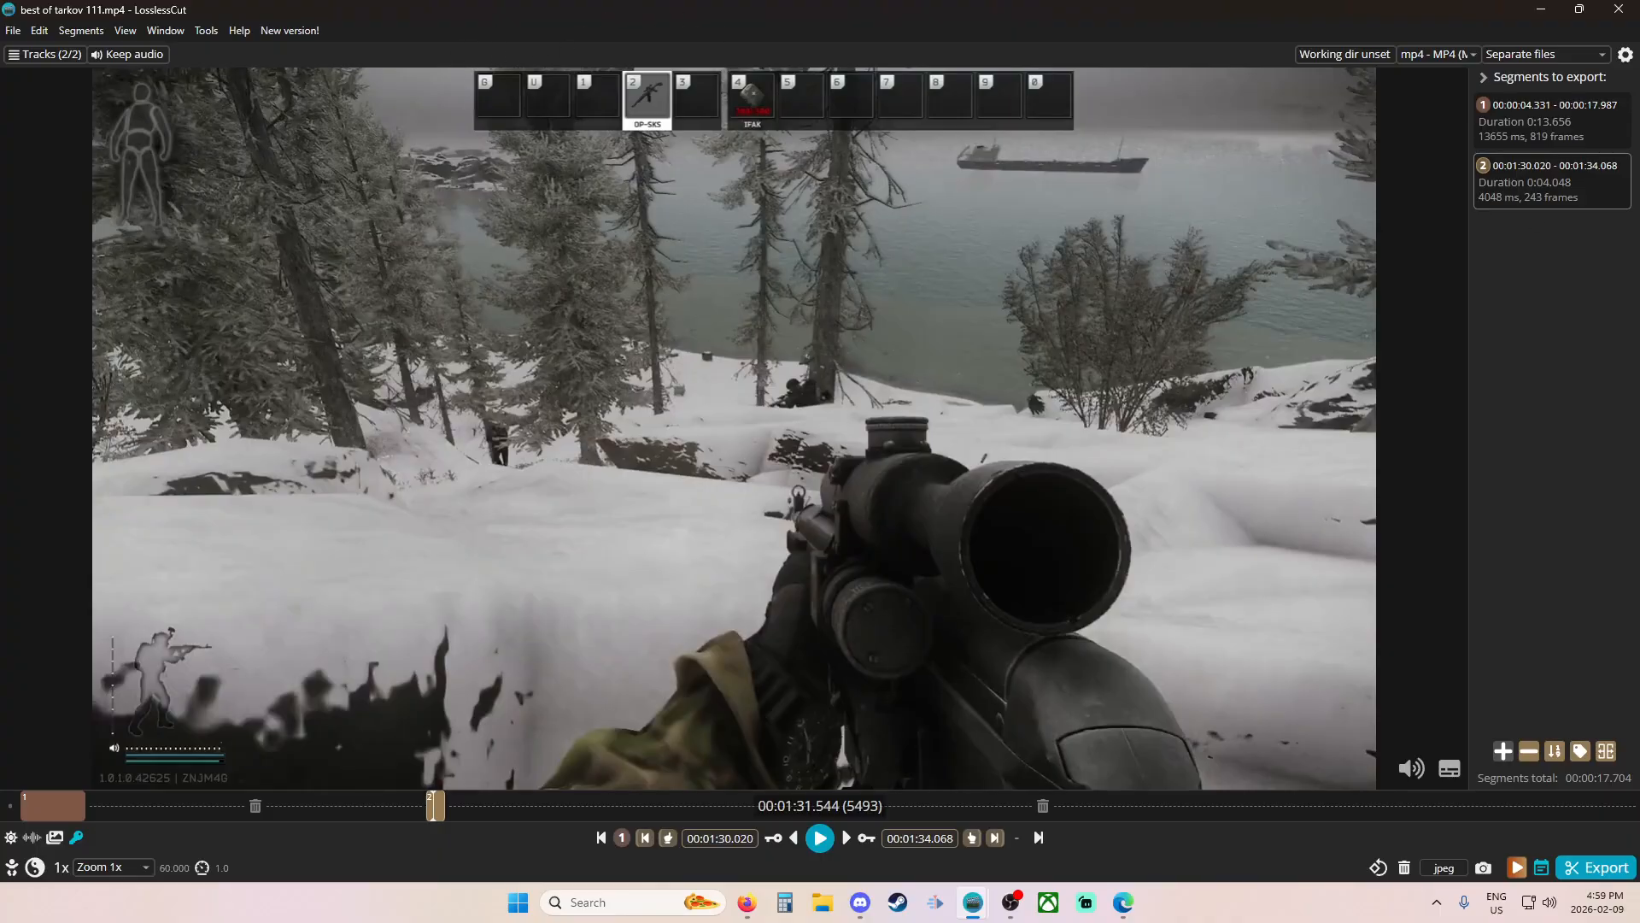
Close LosslessCut and launch Kdenlive.
left_click(1616, 15)
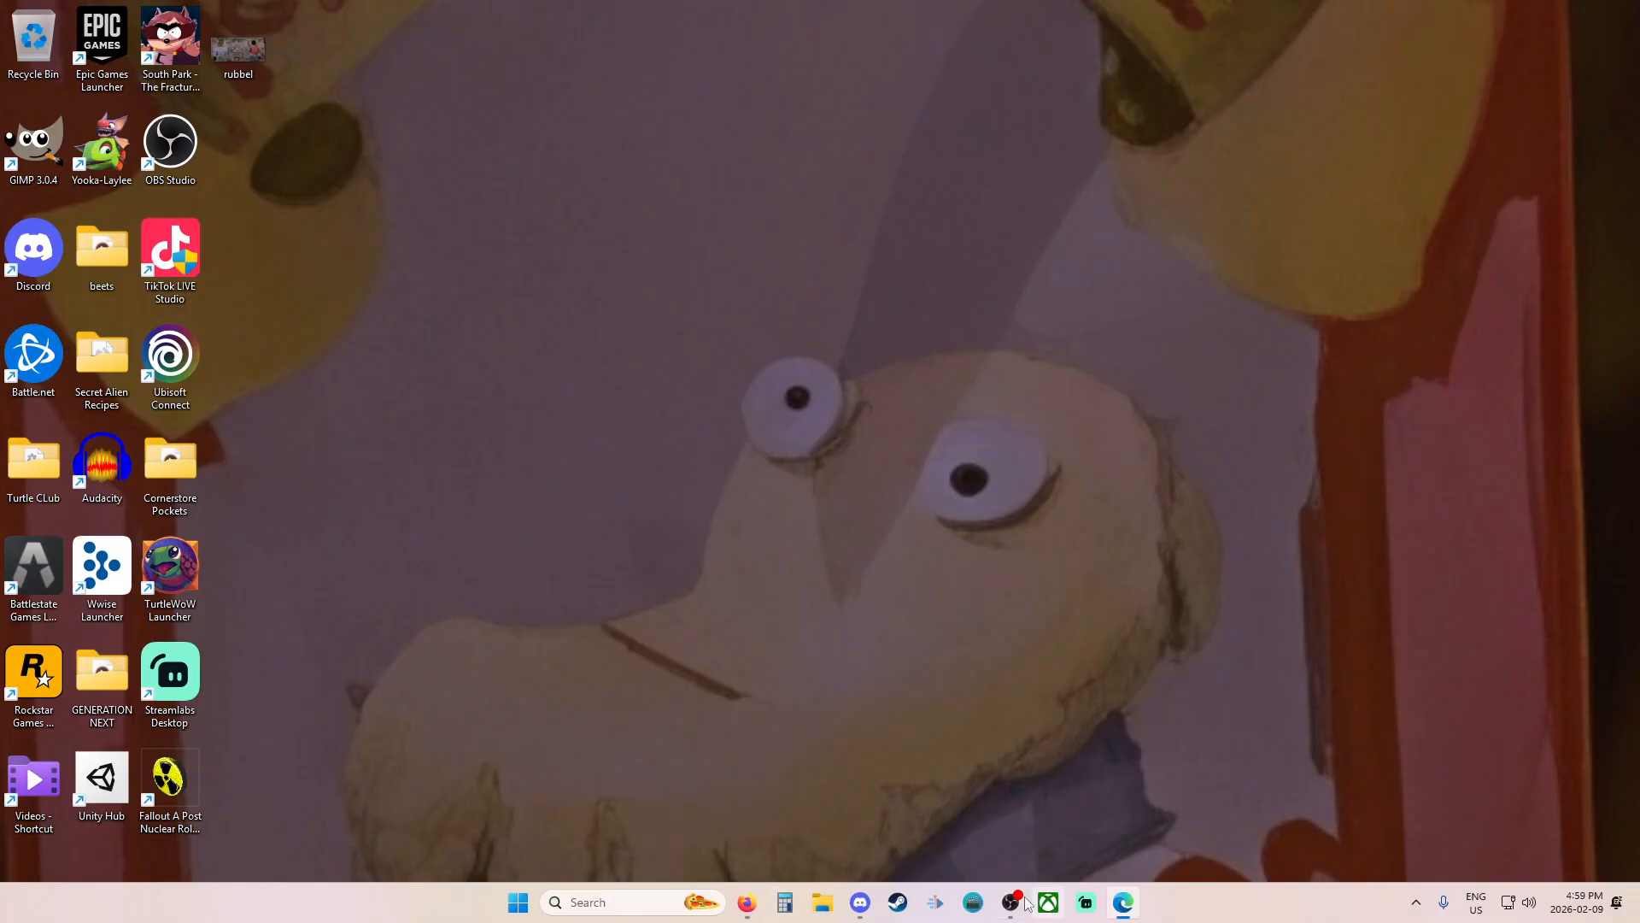
left_click(951, 900)
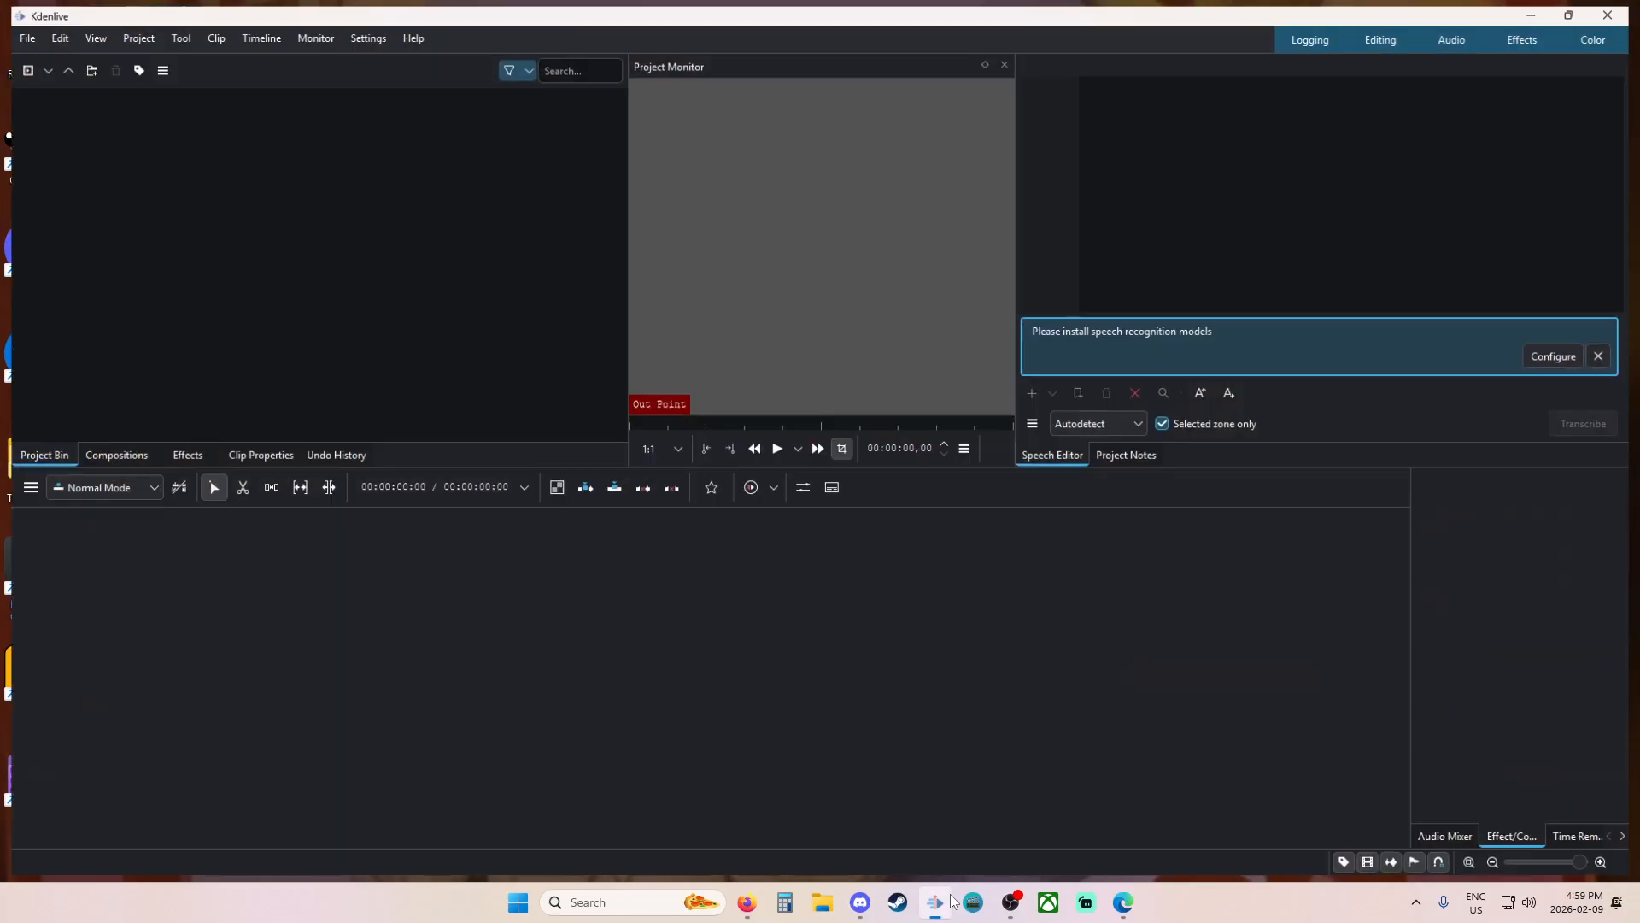
double_click(95, 315)
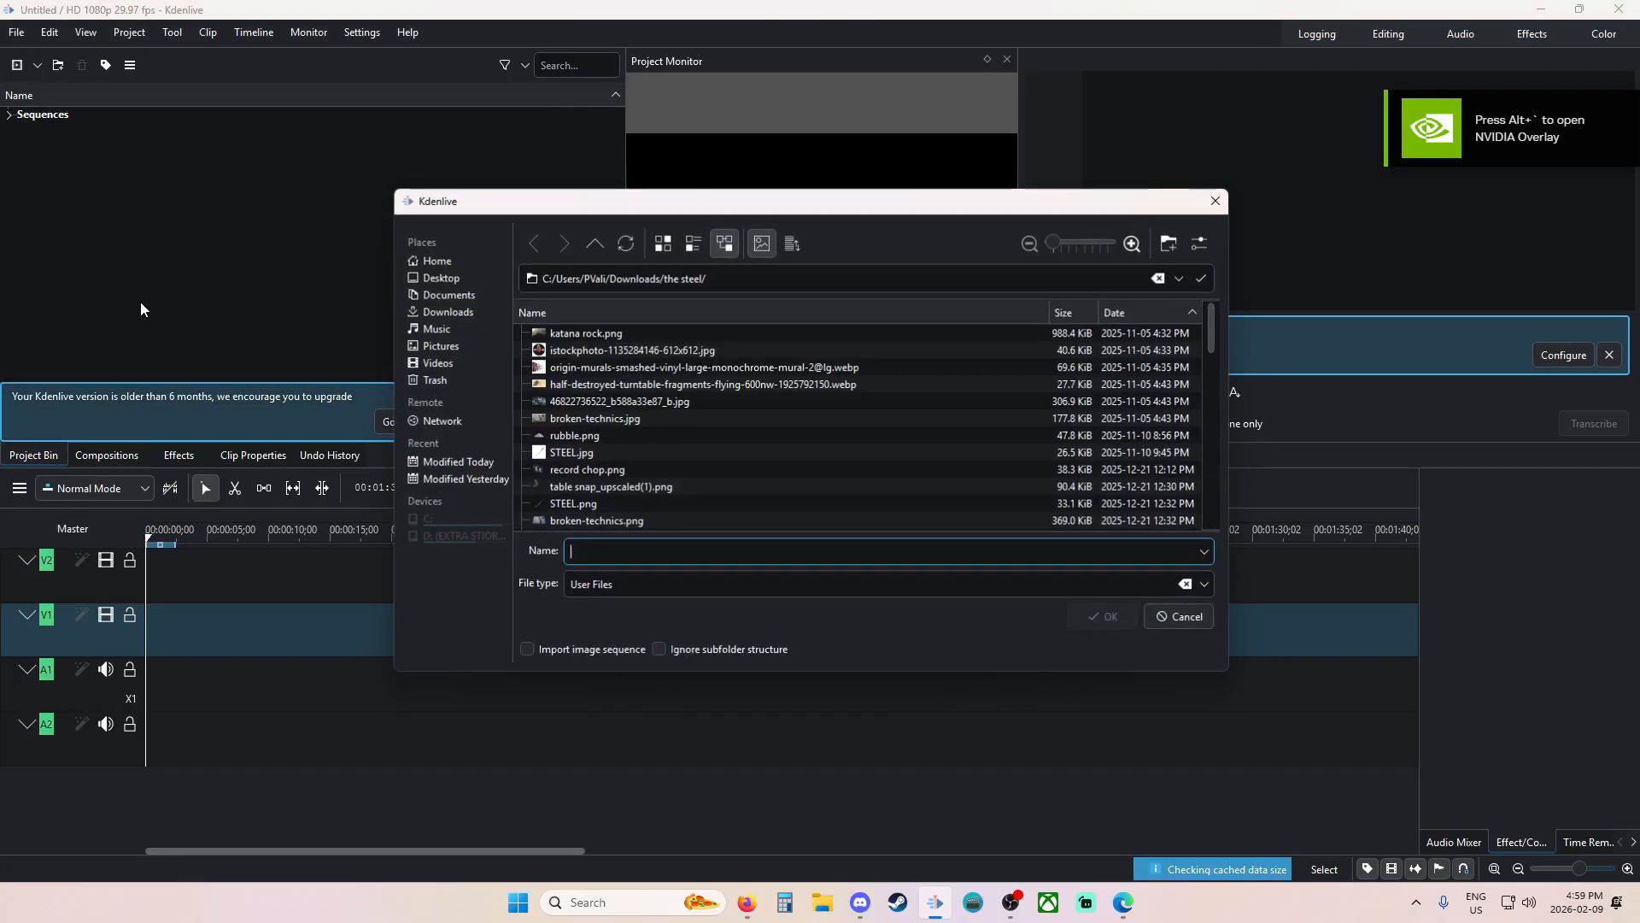
left_click(489, 362)
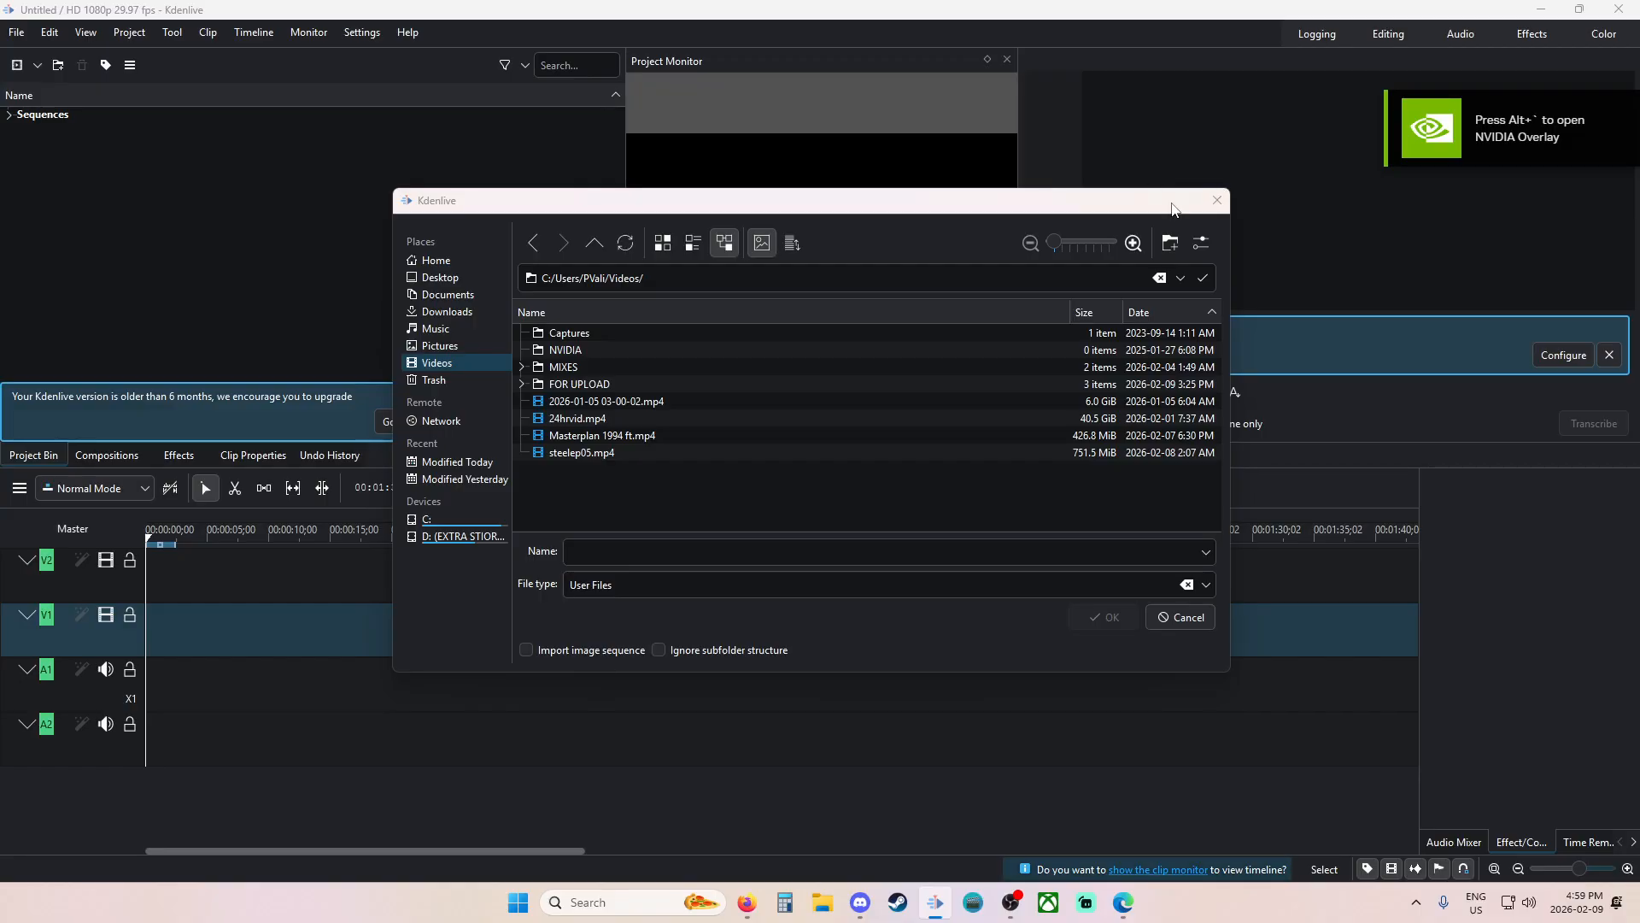
key("Escape")
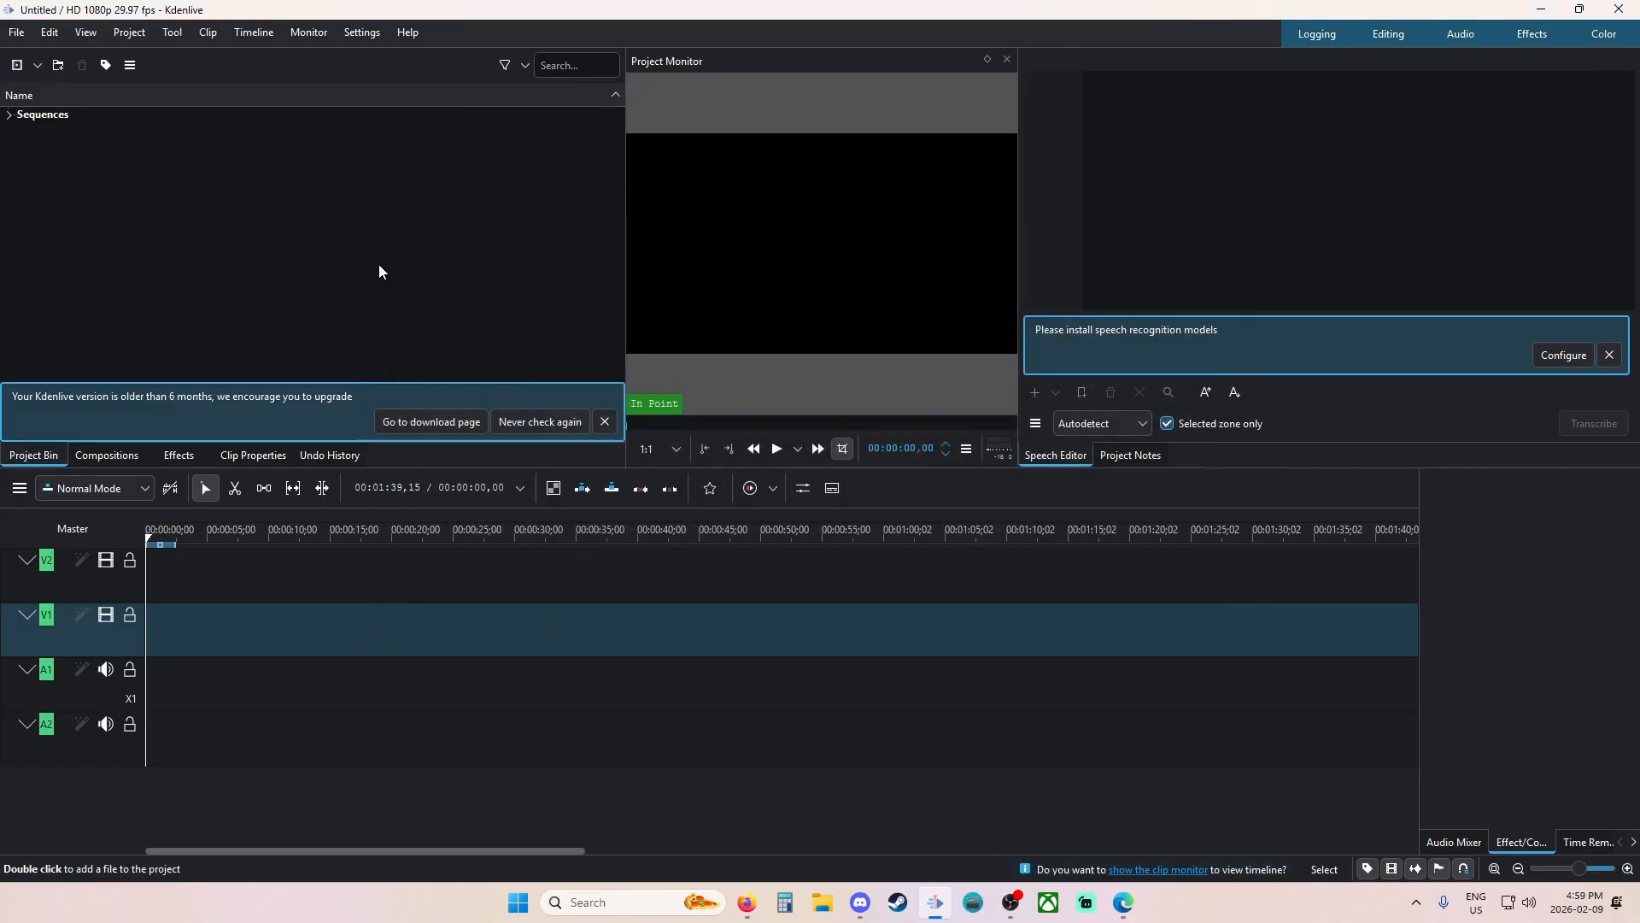
Dismiss the upgrade notice and start adding a clip to the project bin, browsing to Videos/FOR UPLOAD/SHORTS MATS.
left_click(604, 421)
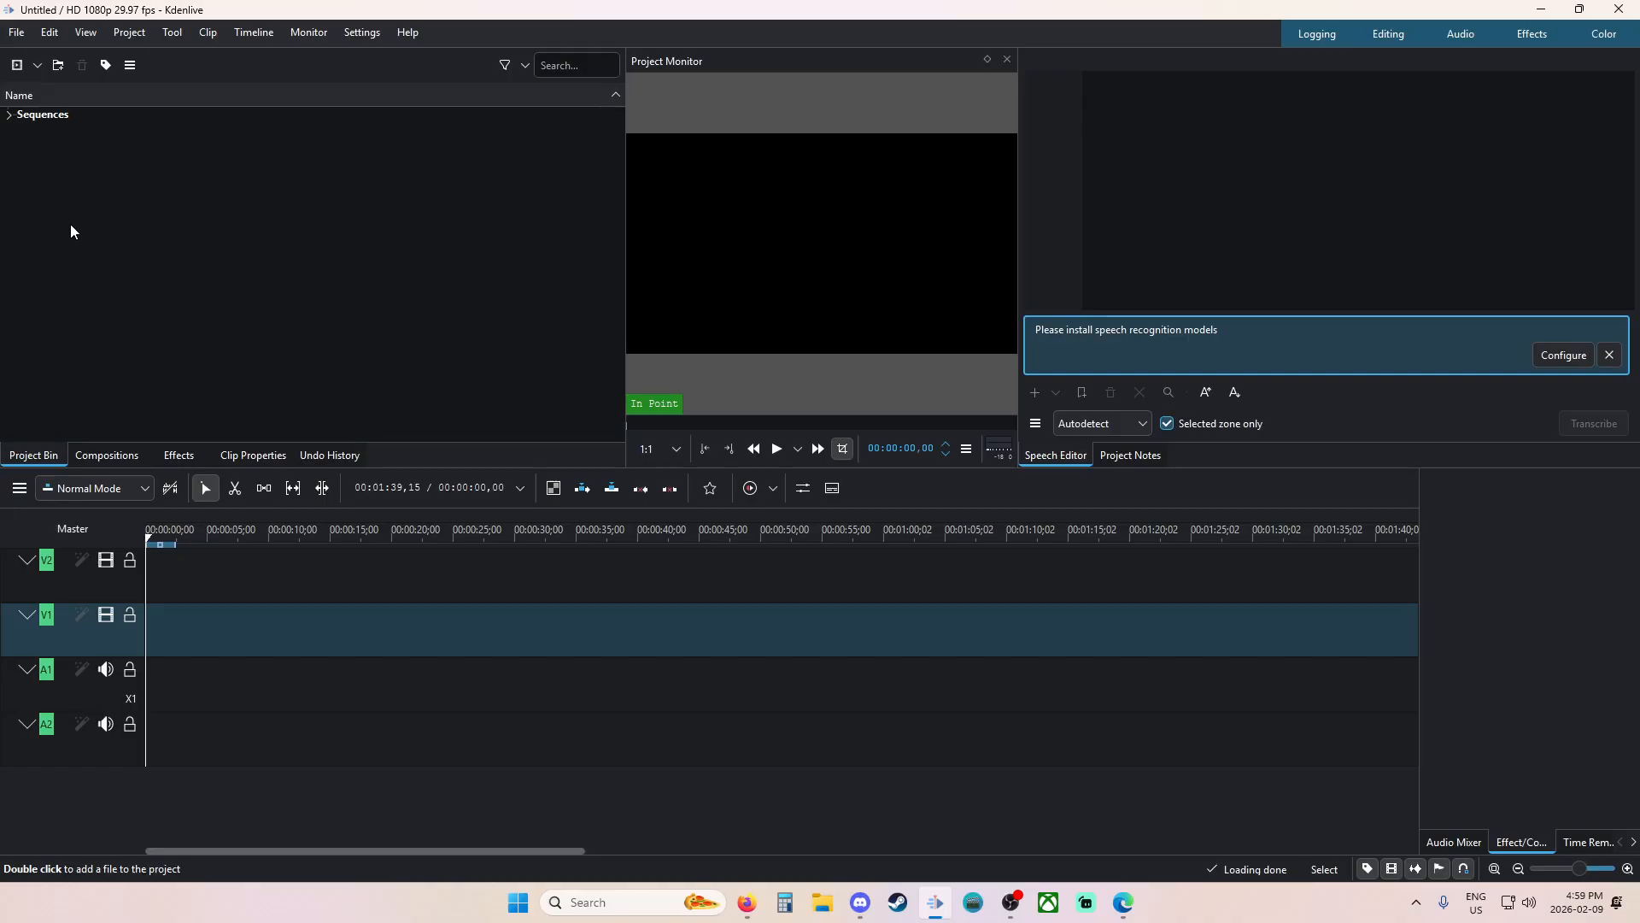
double_click(299, 329)
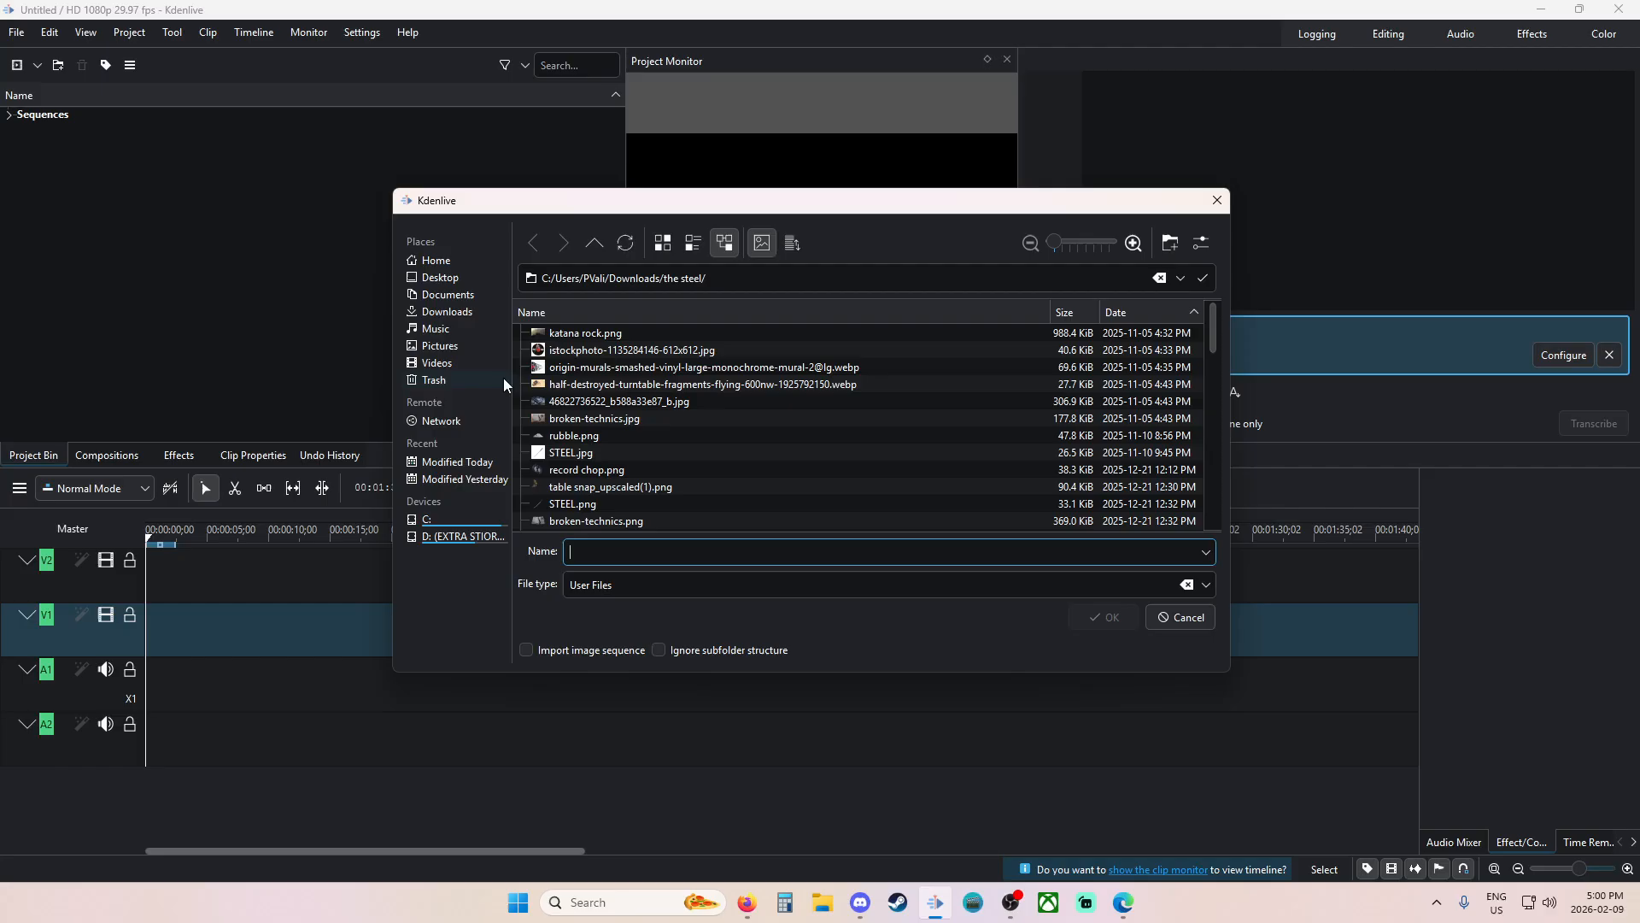
left_click(453, 364)
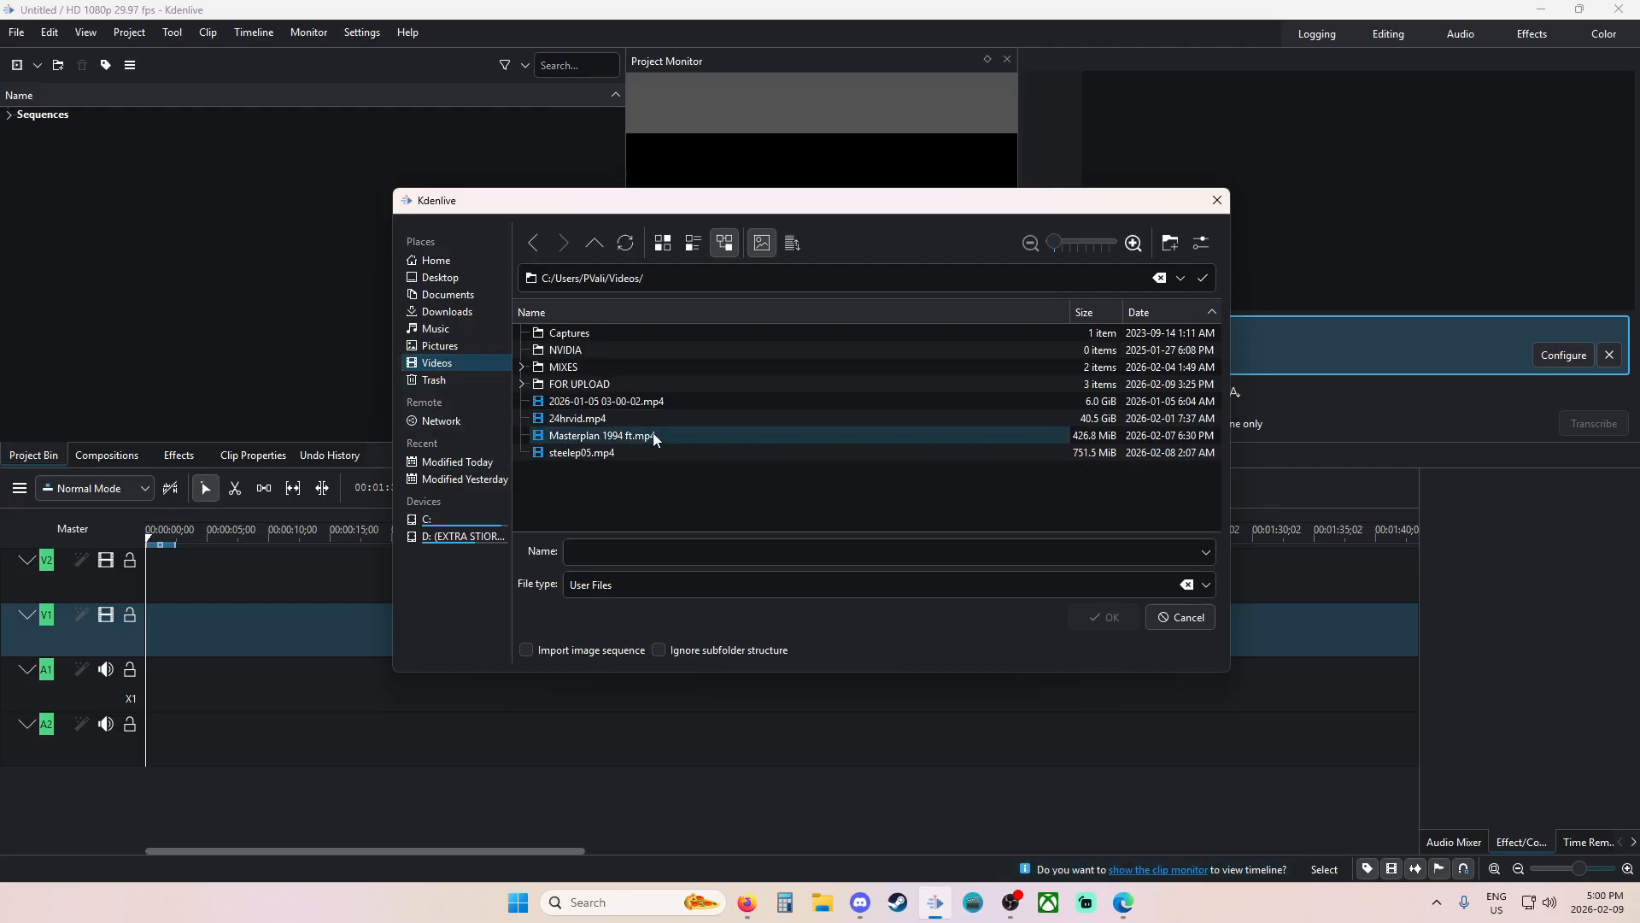
double_click(627, 383)
double_click(598, 333)
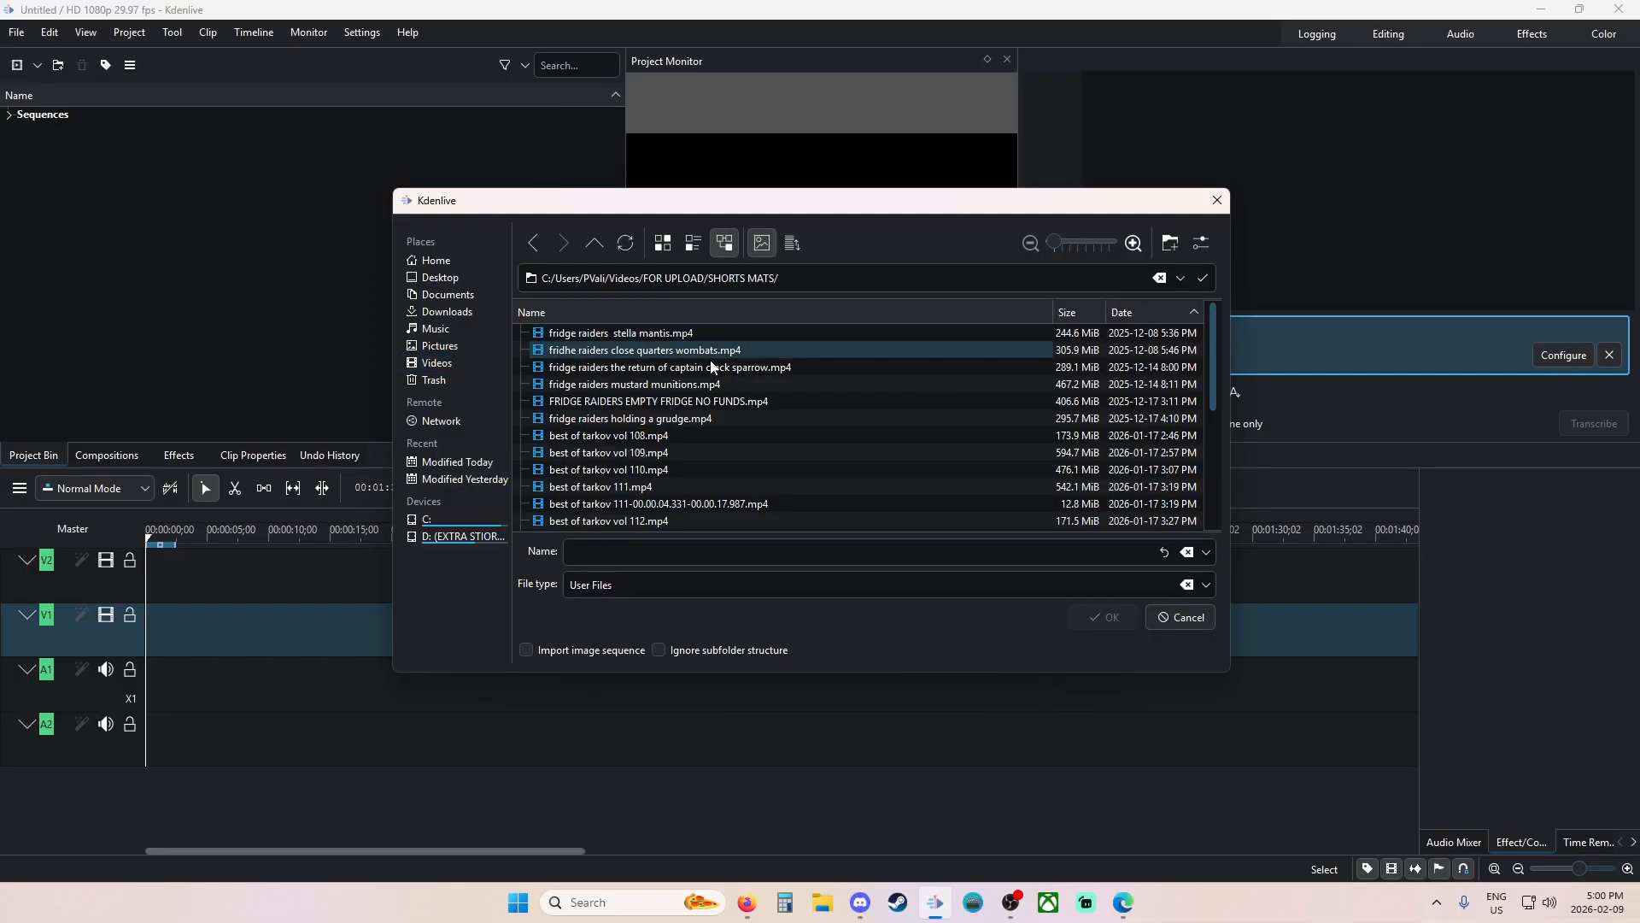
Import "best of tarkov 111-00.00.04.331-00.00.17.987.mp4" and switch the project to the clip's HD 1080p 60 fps profile.
scroll(757, 475, "down", 5)
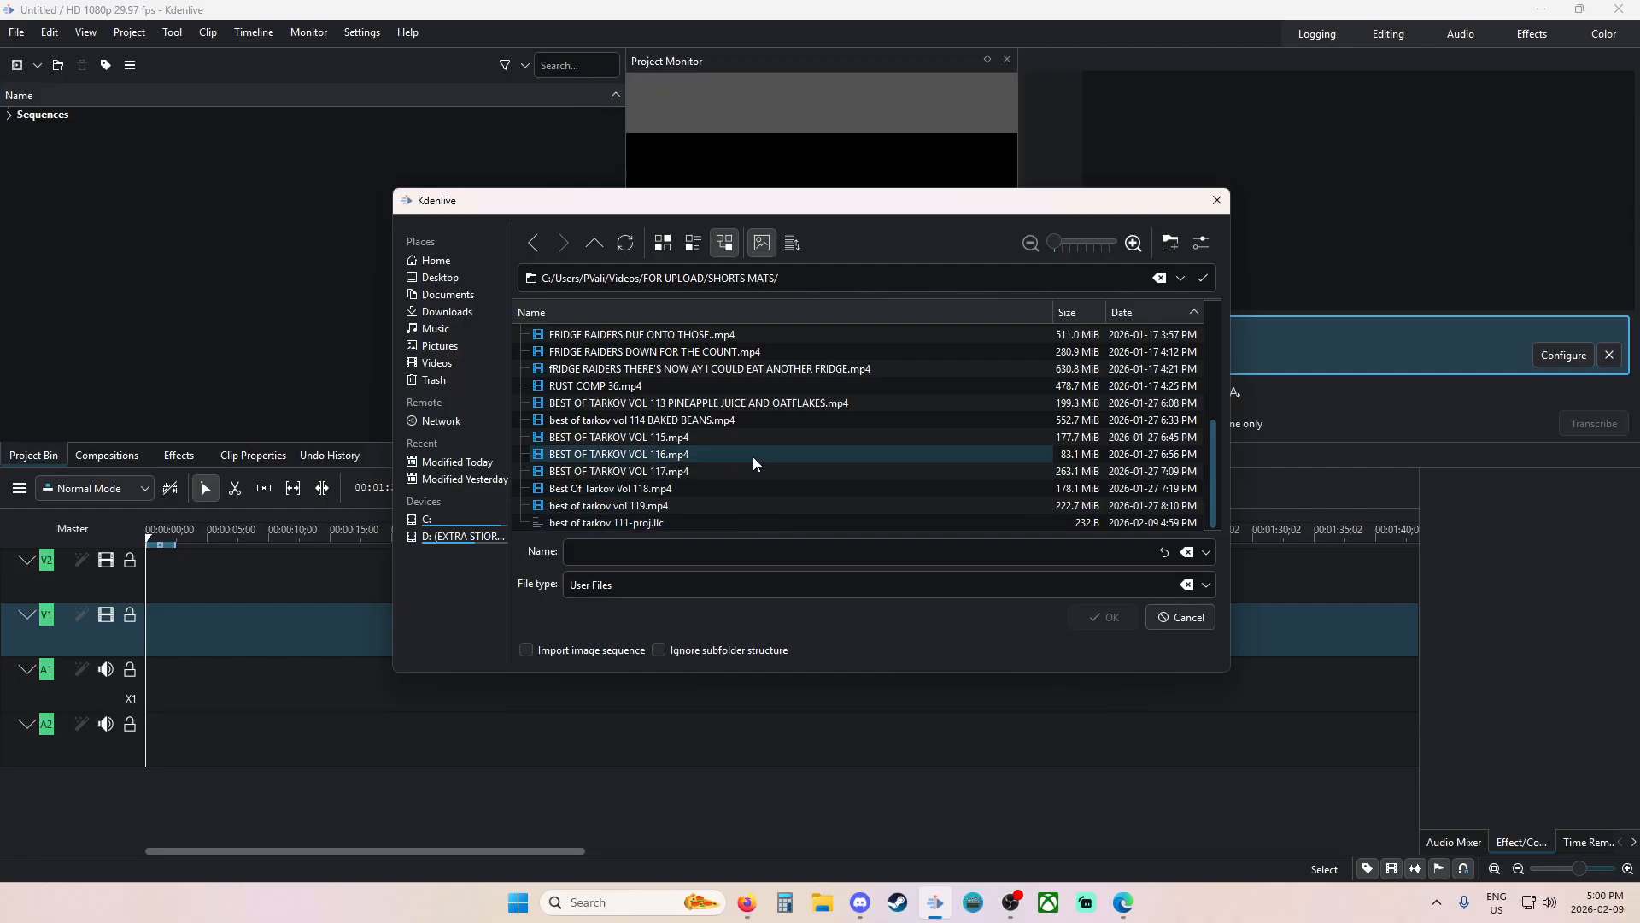
scroll(751, 430, "up", 3)
scroll(778, 453, "up", 2)
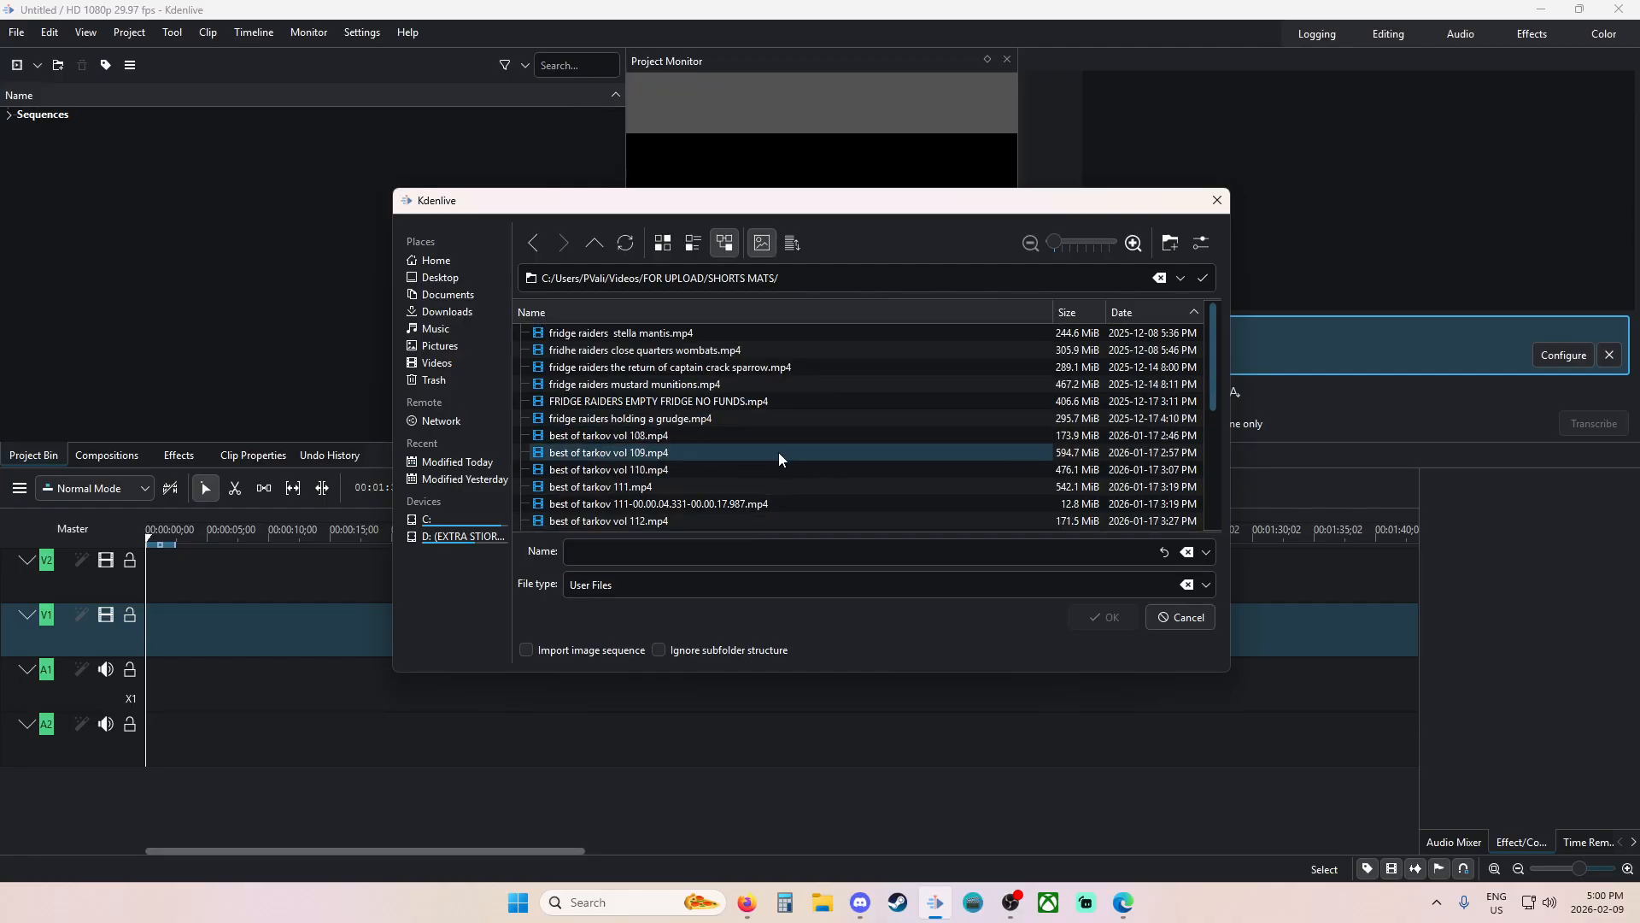
scroll(751, 470, "down", 3)
left_click(748, 383)
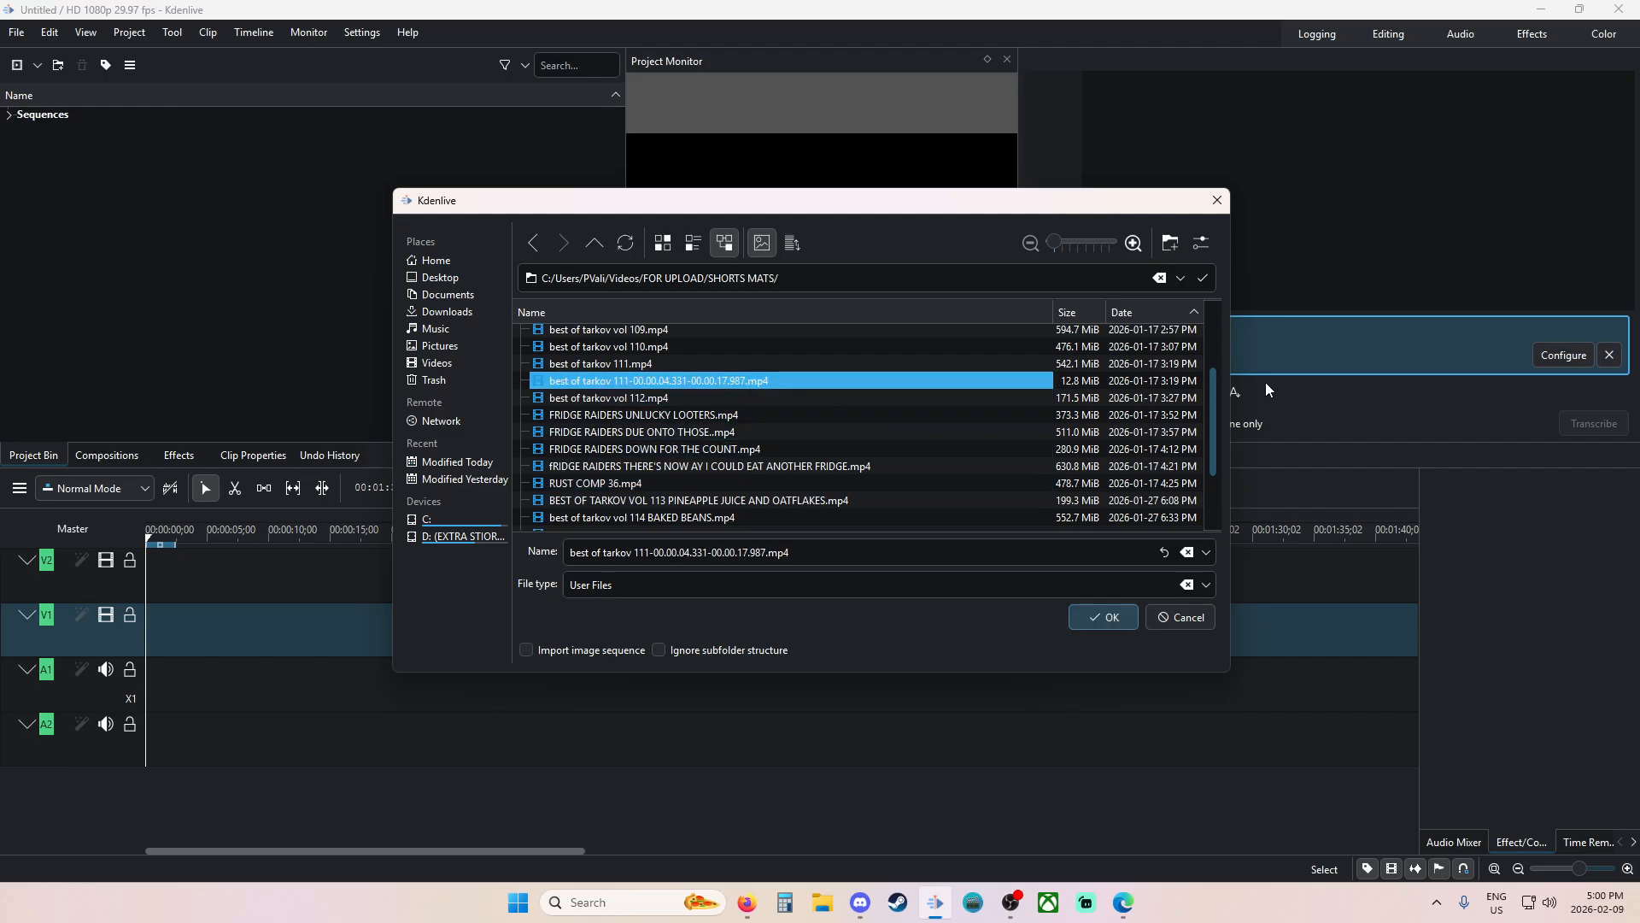
left_click(1089, 609)
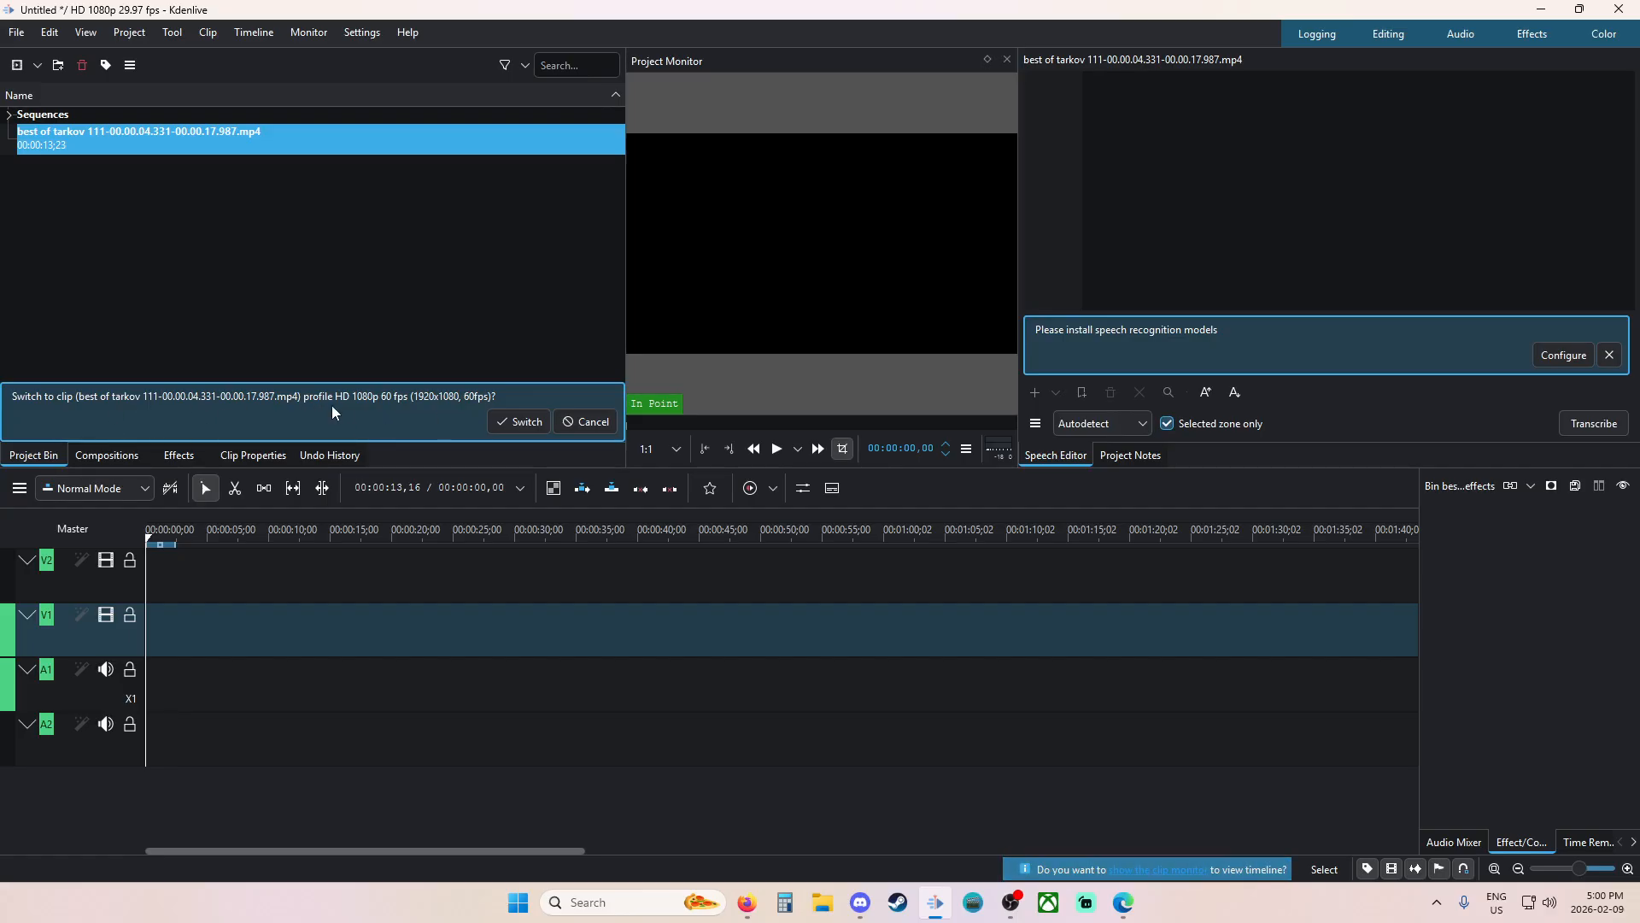
left_click(533, 420)
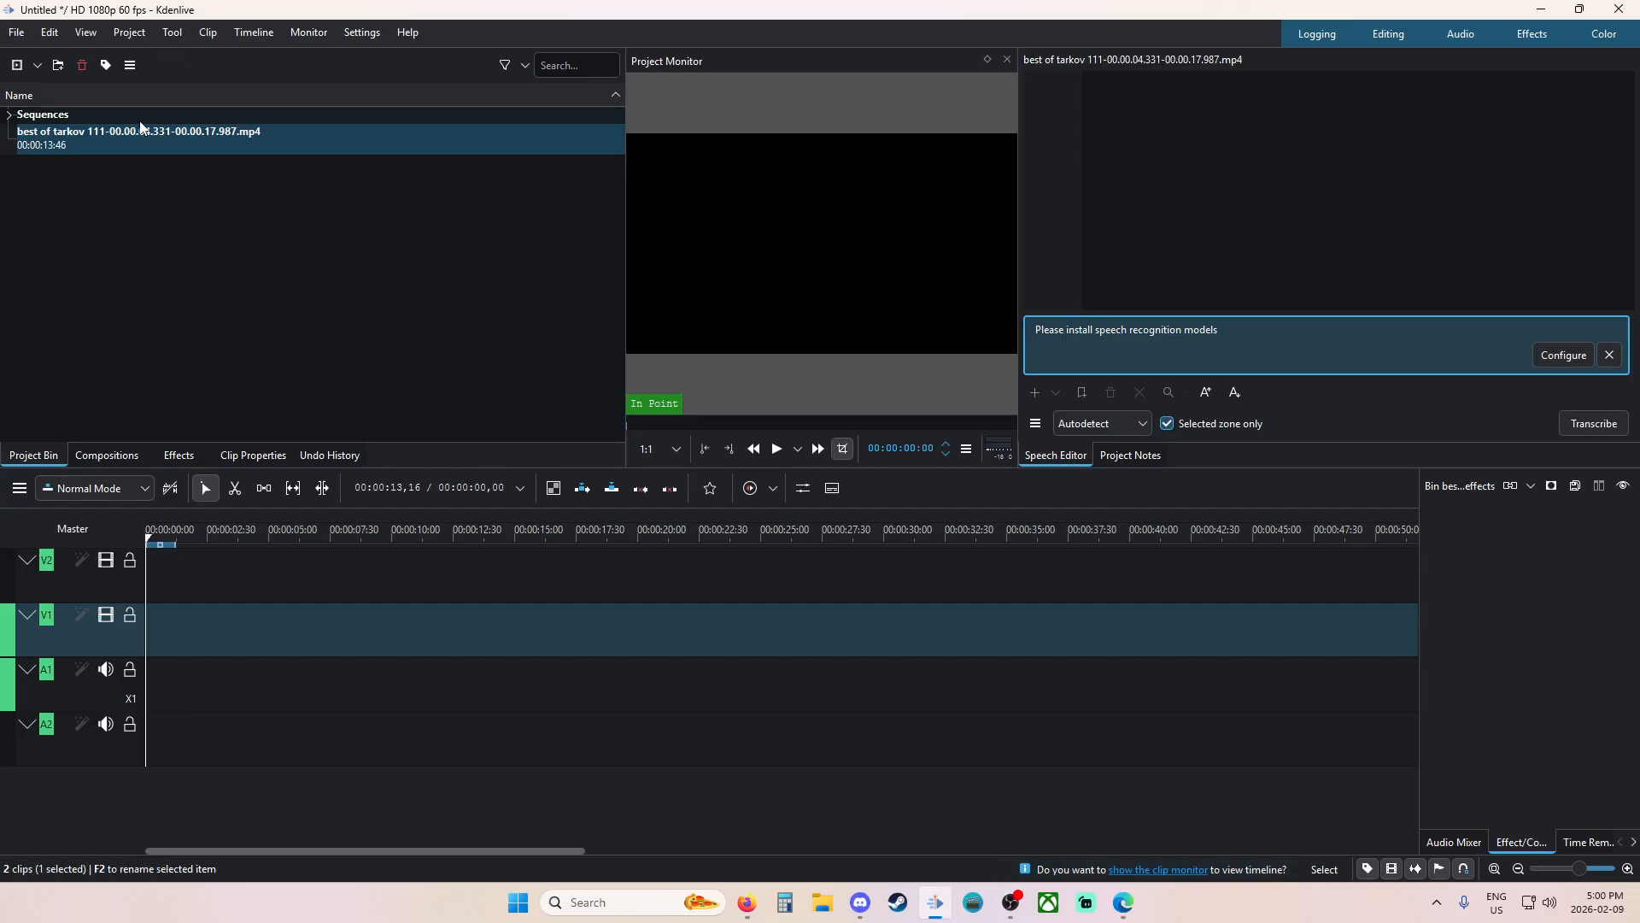
Change the project profile to the custom preset Vertical HD 60 fps in the project settings.
left_click(129, 33)
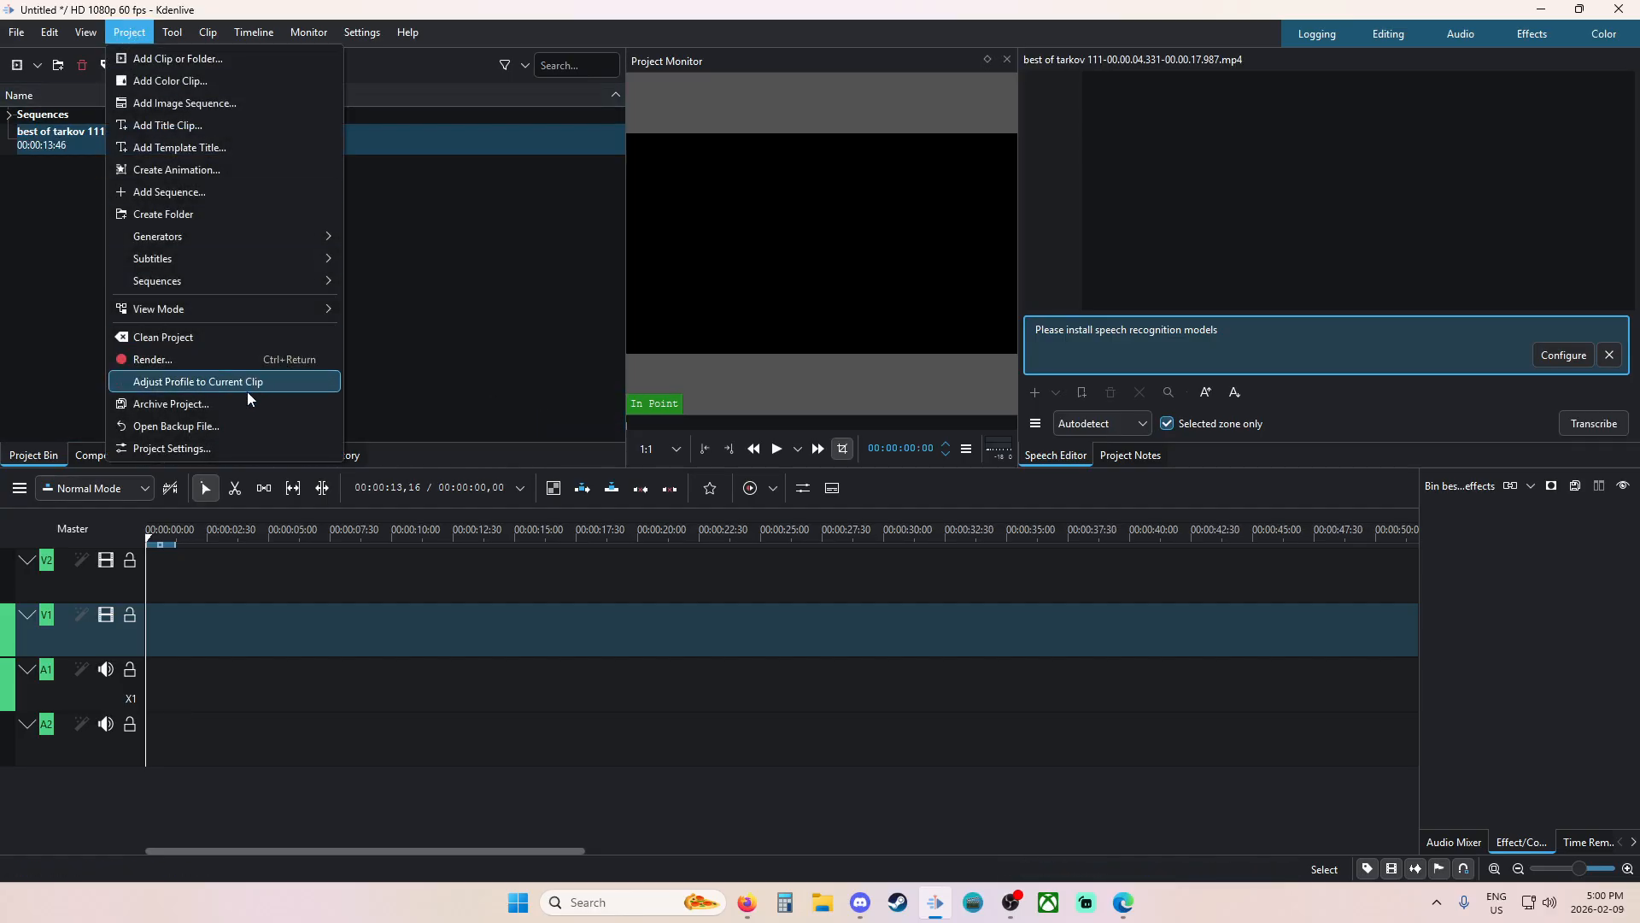
left_click(250, 445)
scroll(715, 466, "up", 1)
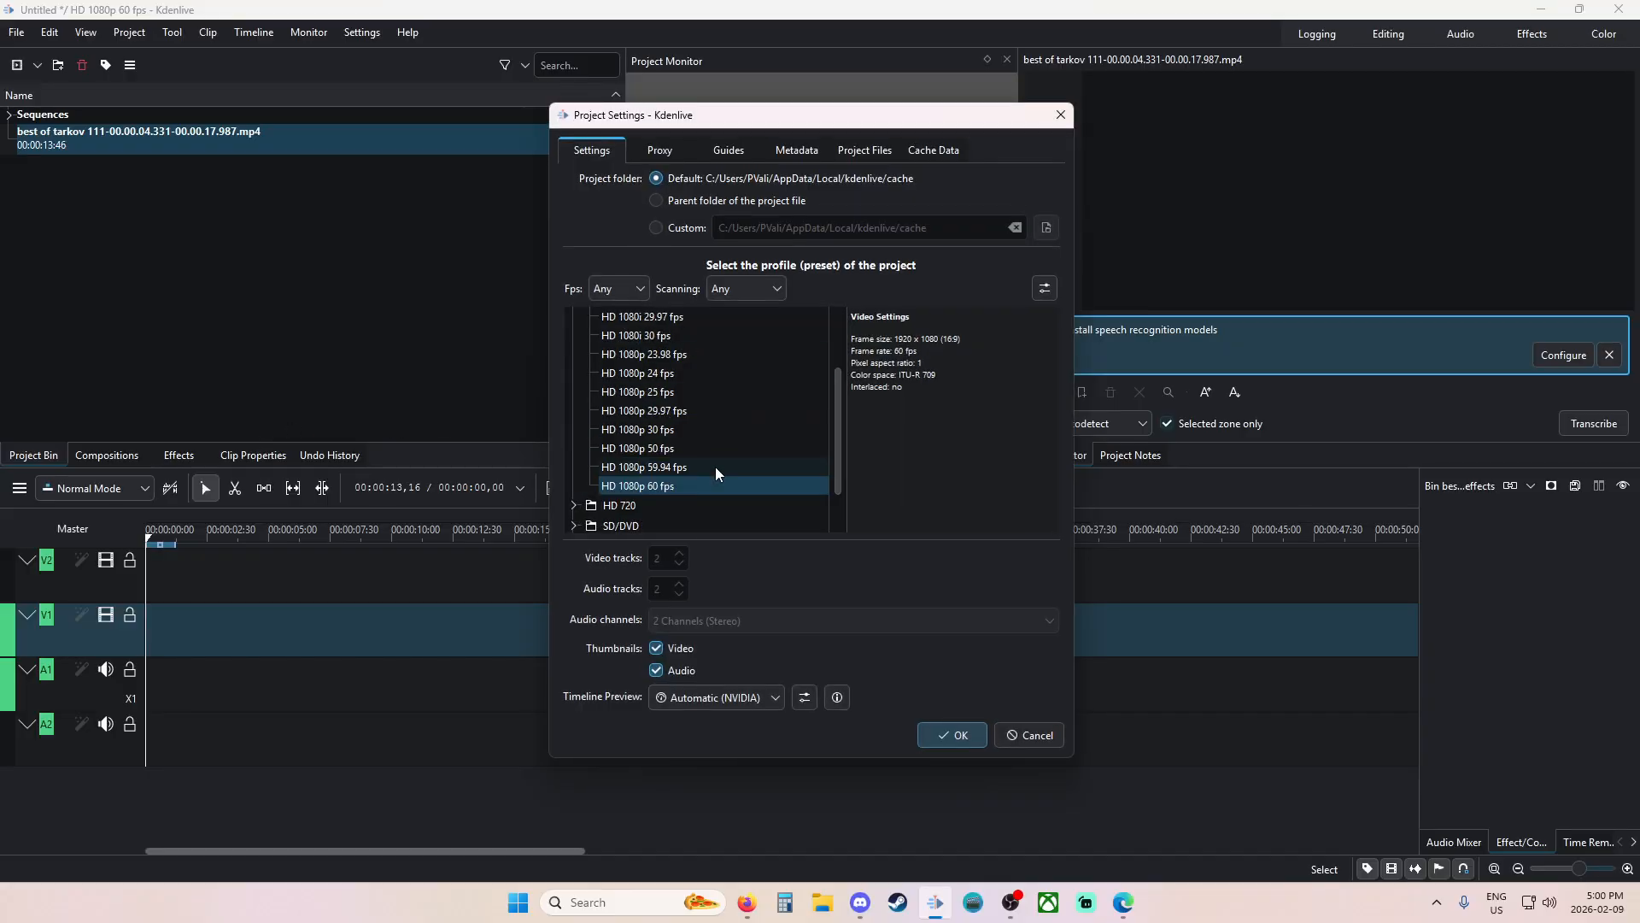
scroll(715, 467, "up", 2)
scroll(686, 412, "down", 3)
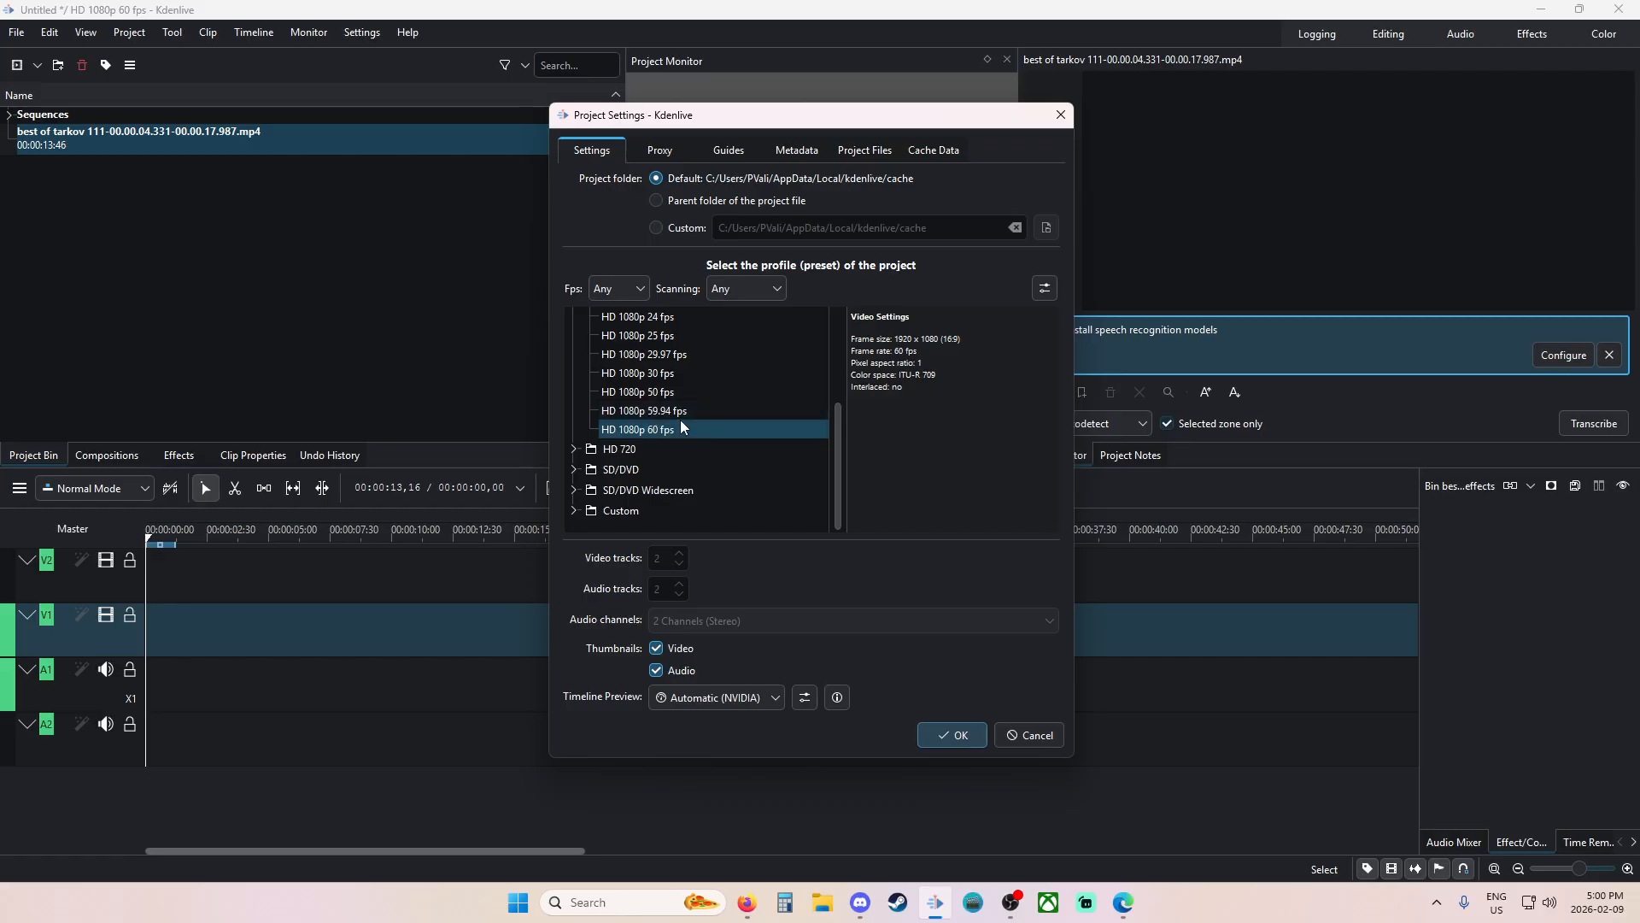
left_click(584, 511)
scroll(648, 469, "down", 5)
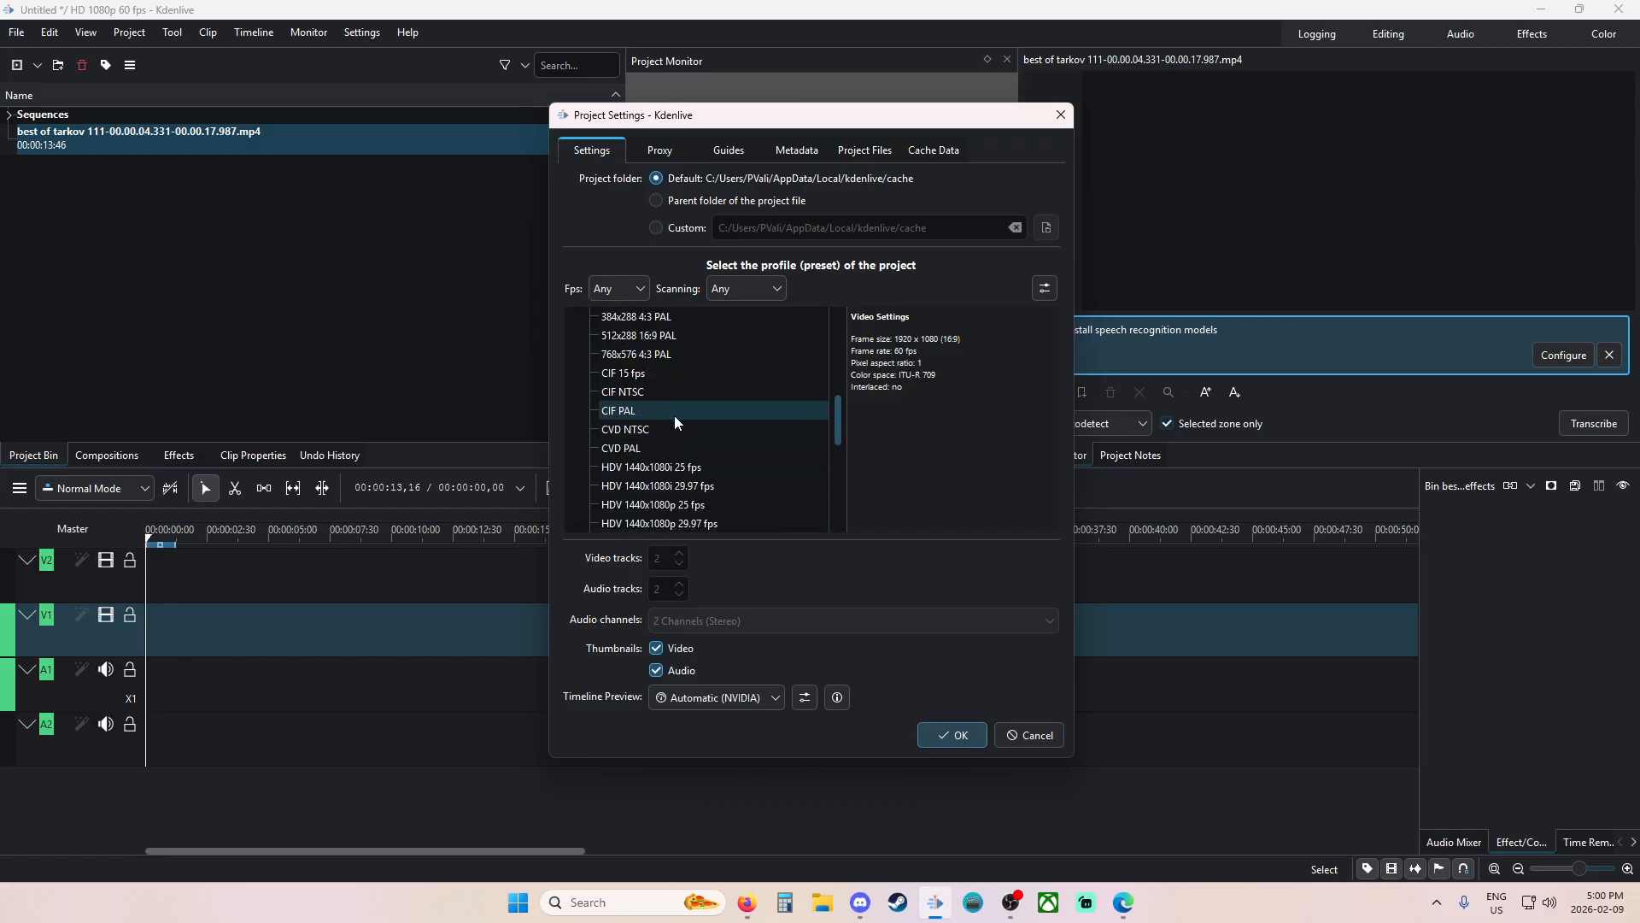
scroll(683, 428, "up", 5)
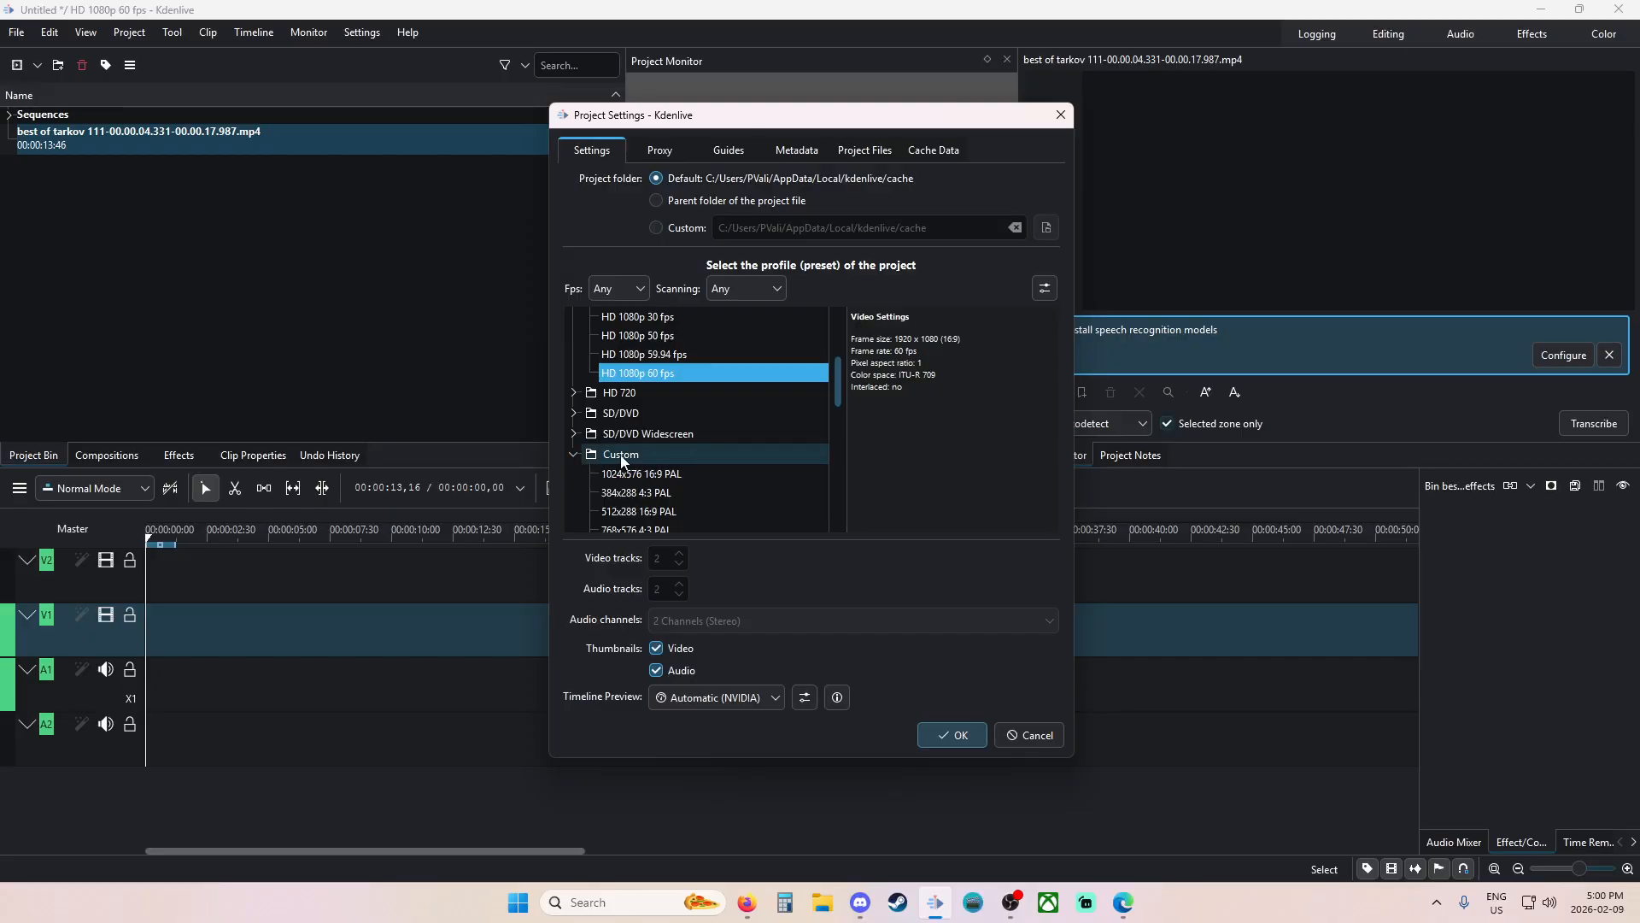
scroll(646, 469, "down", 4)
scroll(647, 469, "down", 4)
left_click(696, 521)
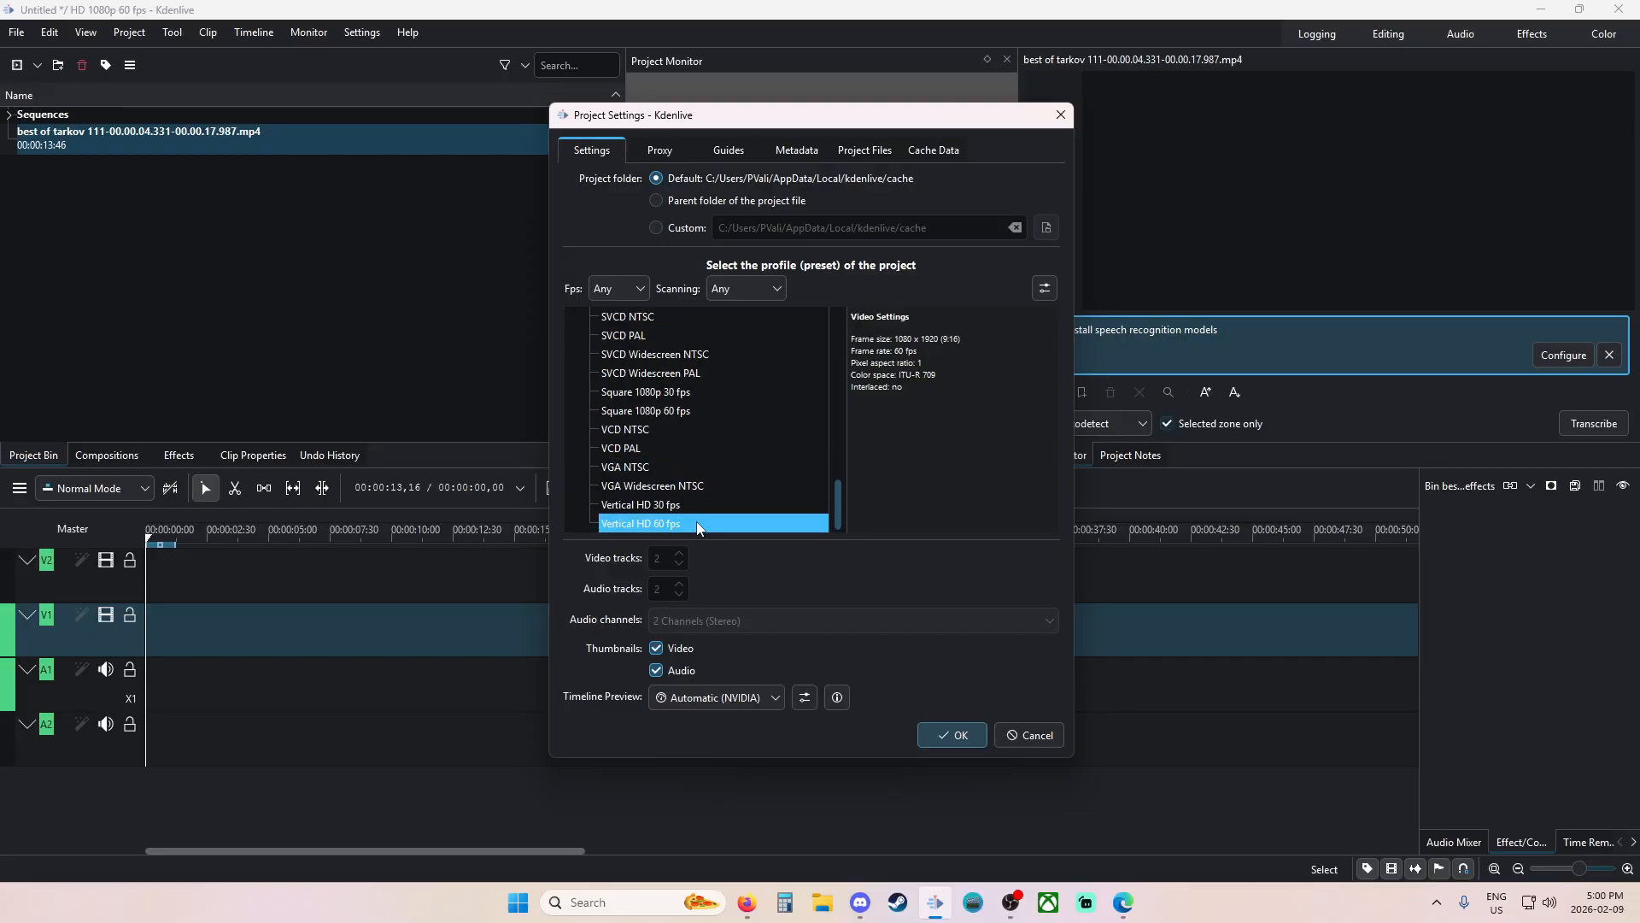
left_click(957, 734)
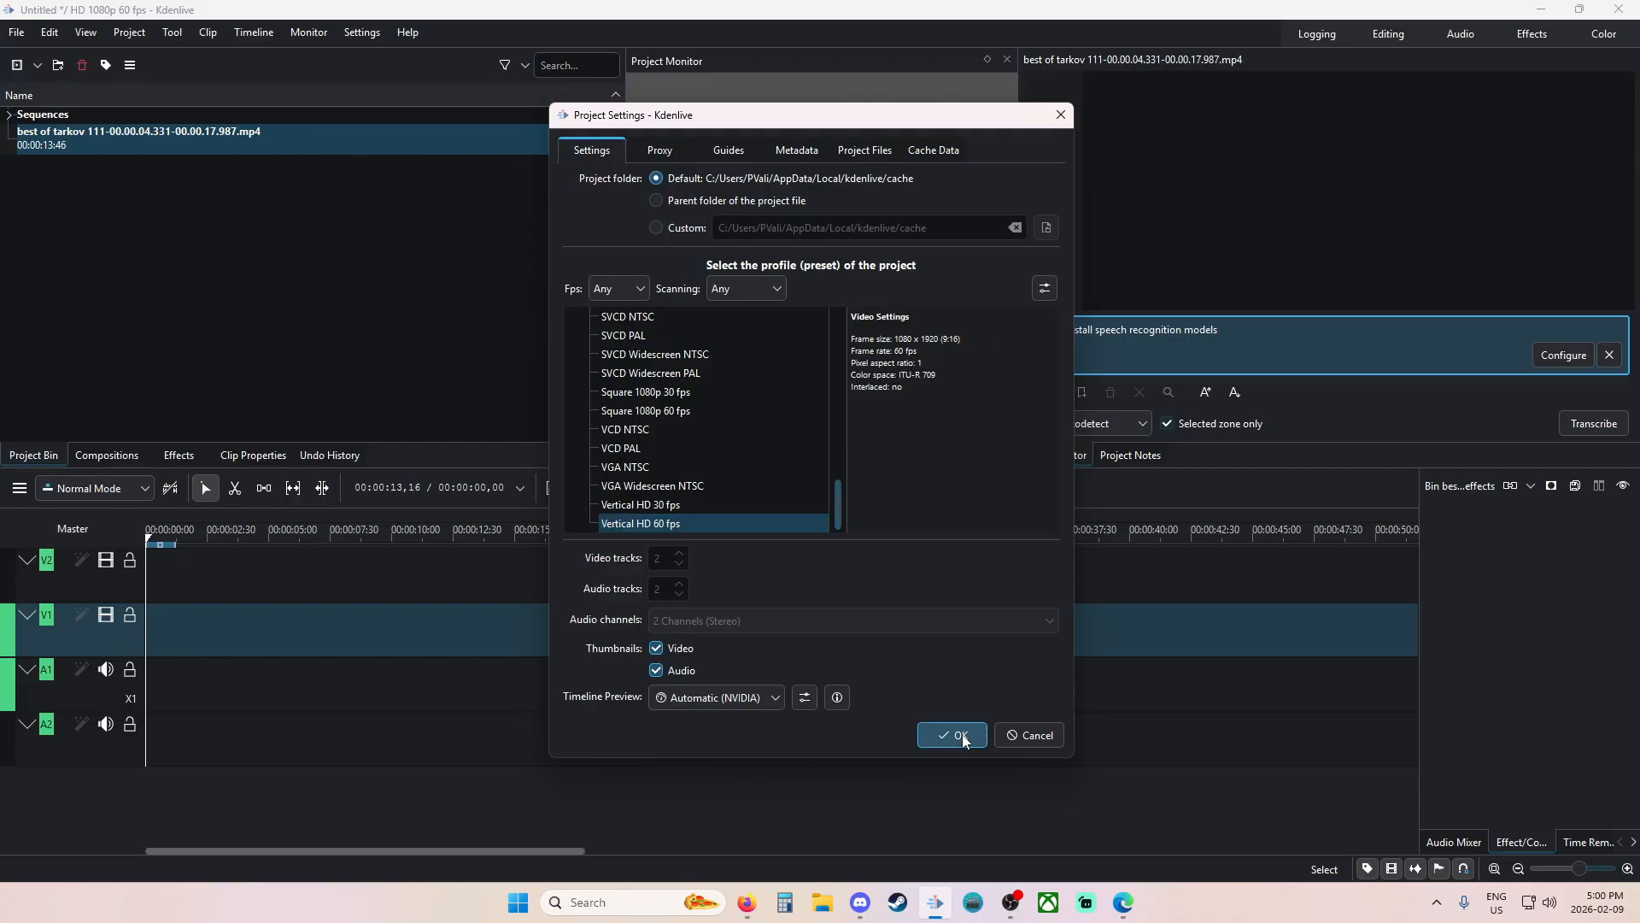
key("Return")
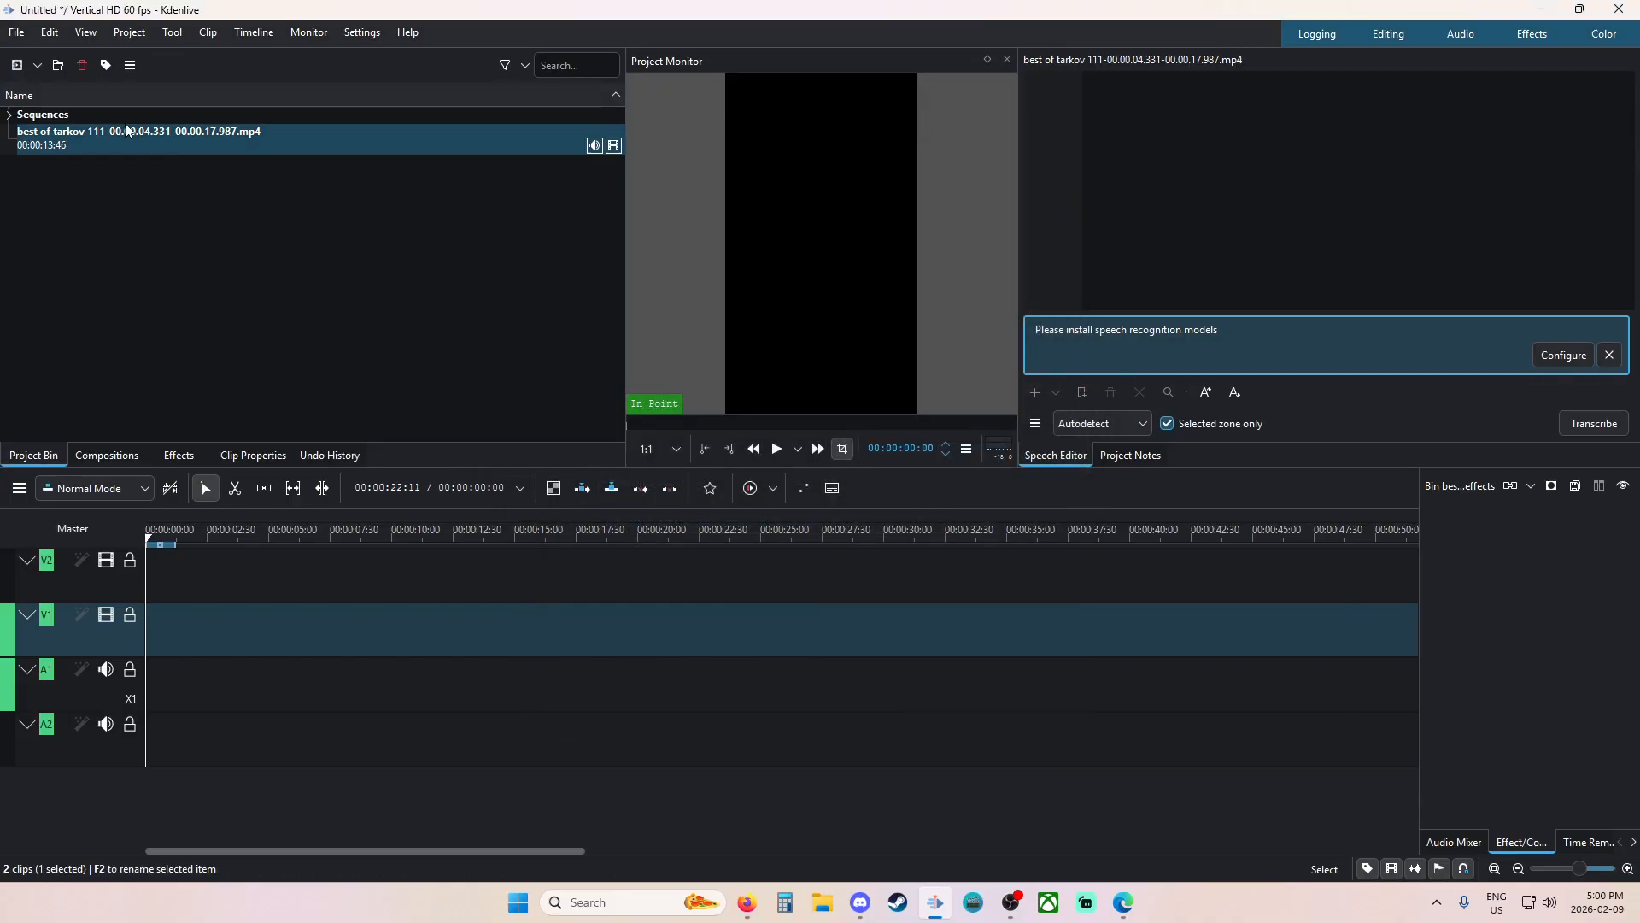
Place the imported clip with its audio at the start of tracks V1 and A1.
left_click(94, 147)
left_click_drag(94, 147, 74, 616)
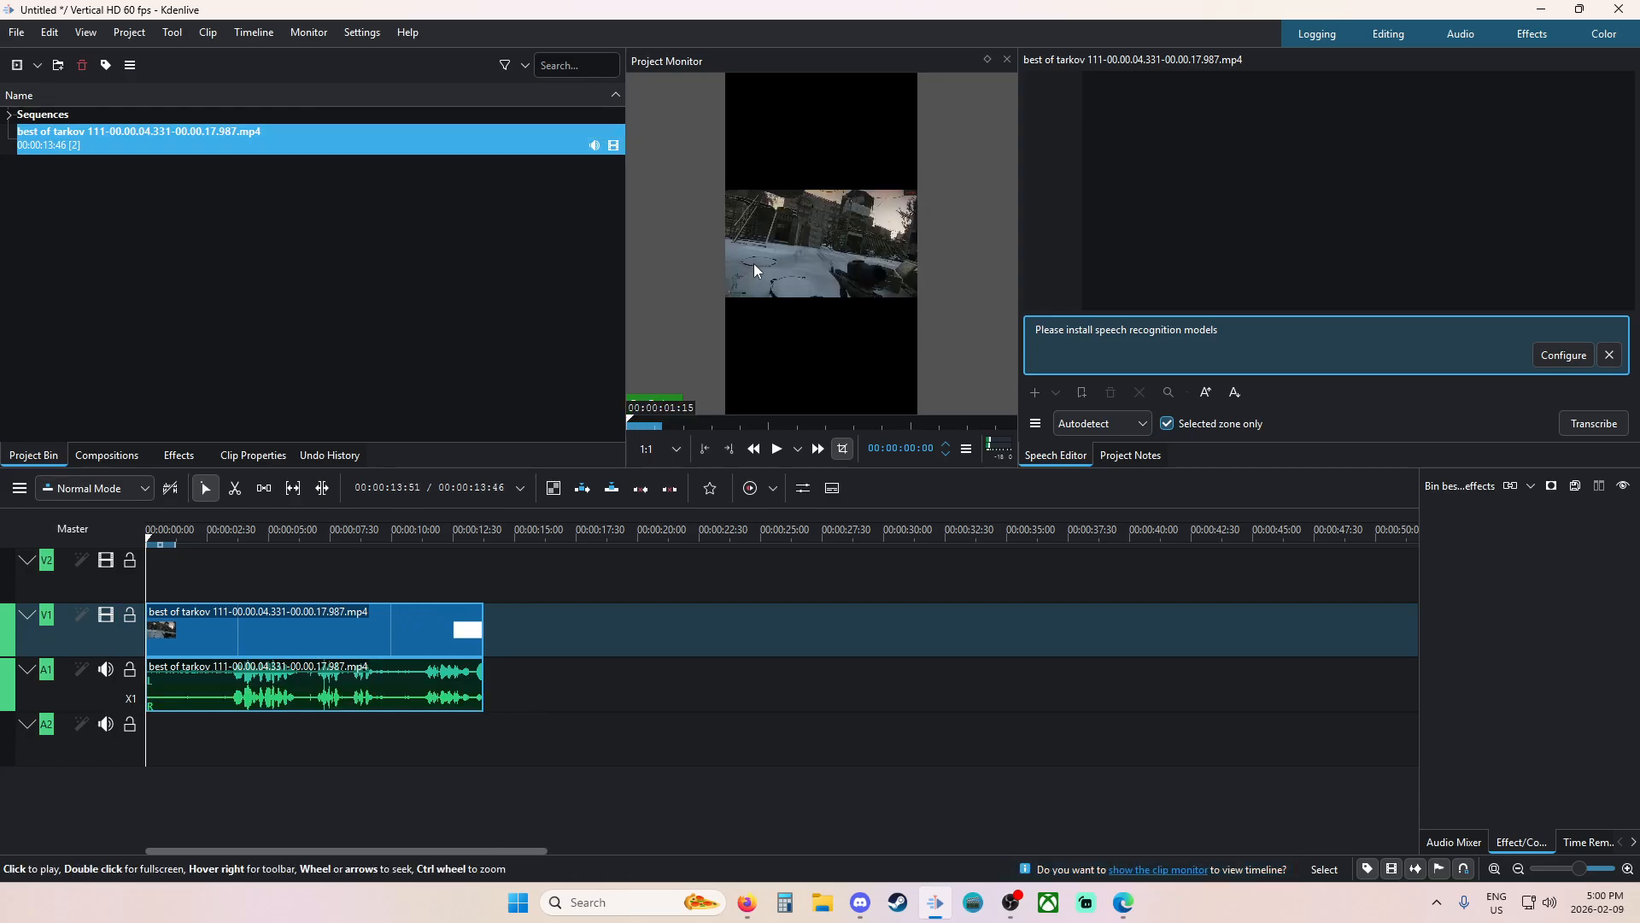
scroll(707, 301, "down", 3)
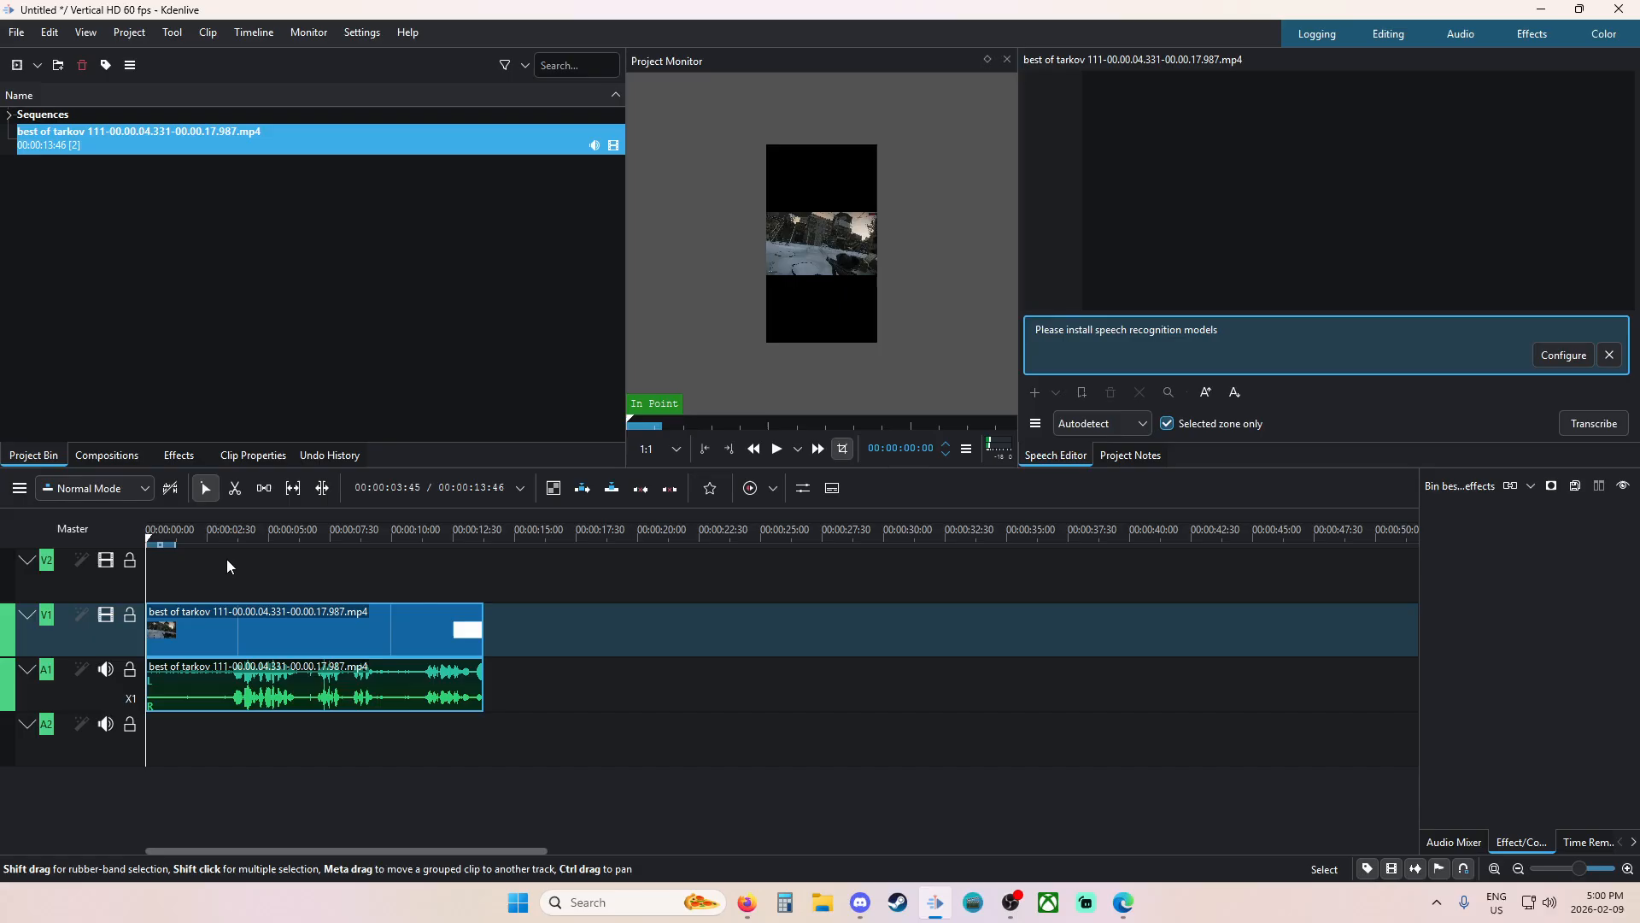
left_click_drag(206, 561, 143, 585)
Add a Transform effect to the clip on track V1, with the playhead at 00:00:02:32.
right_click(374, 627)
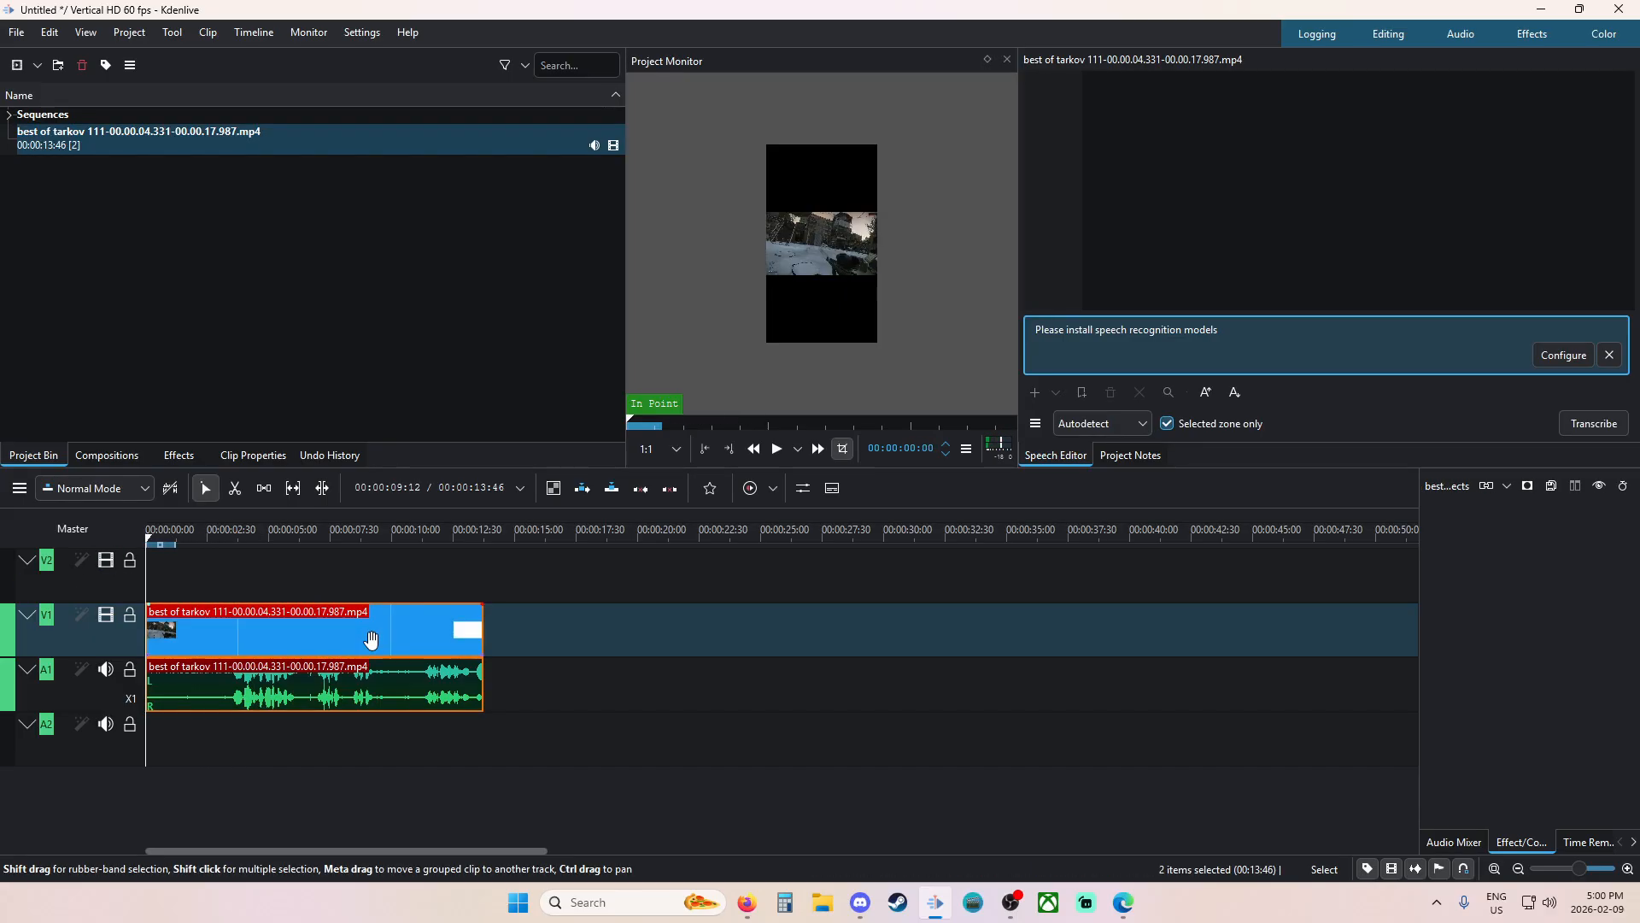
left_click(846, 678)
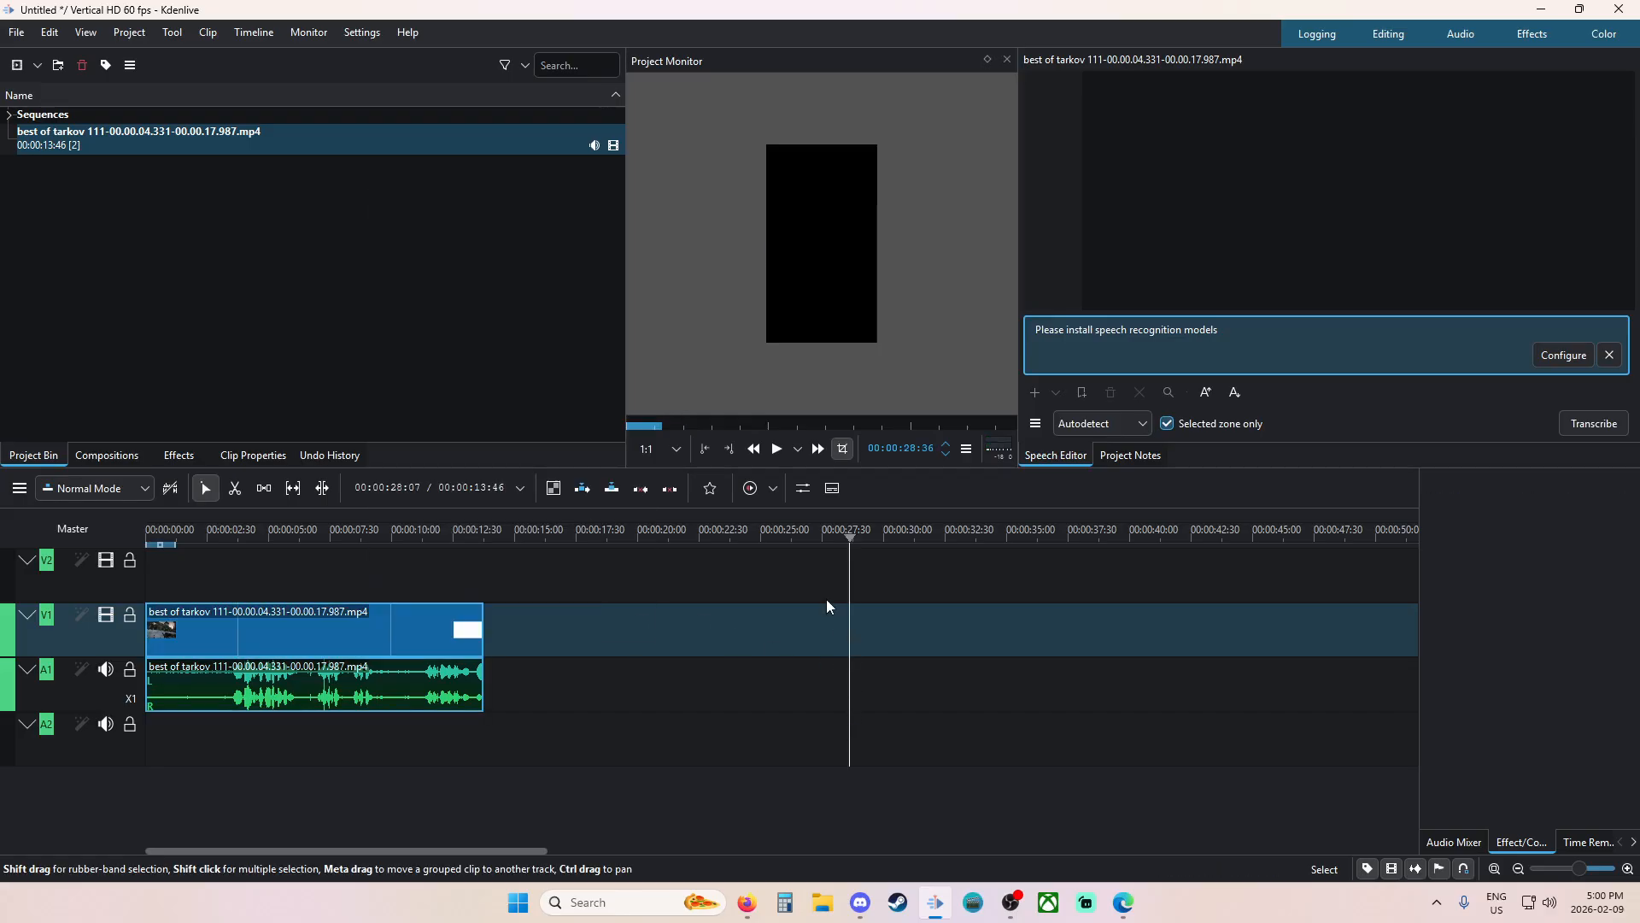
left_click_drag(396, 560, 146, 566)
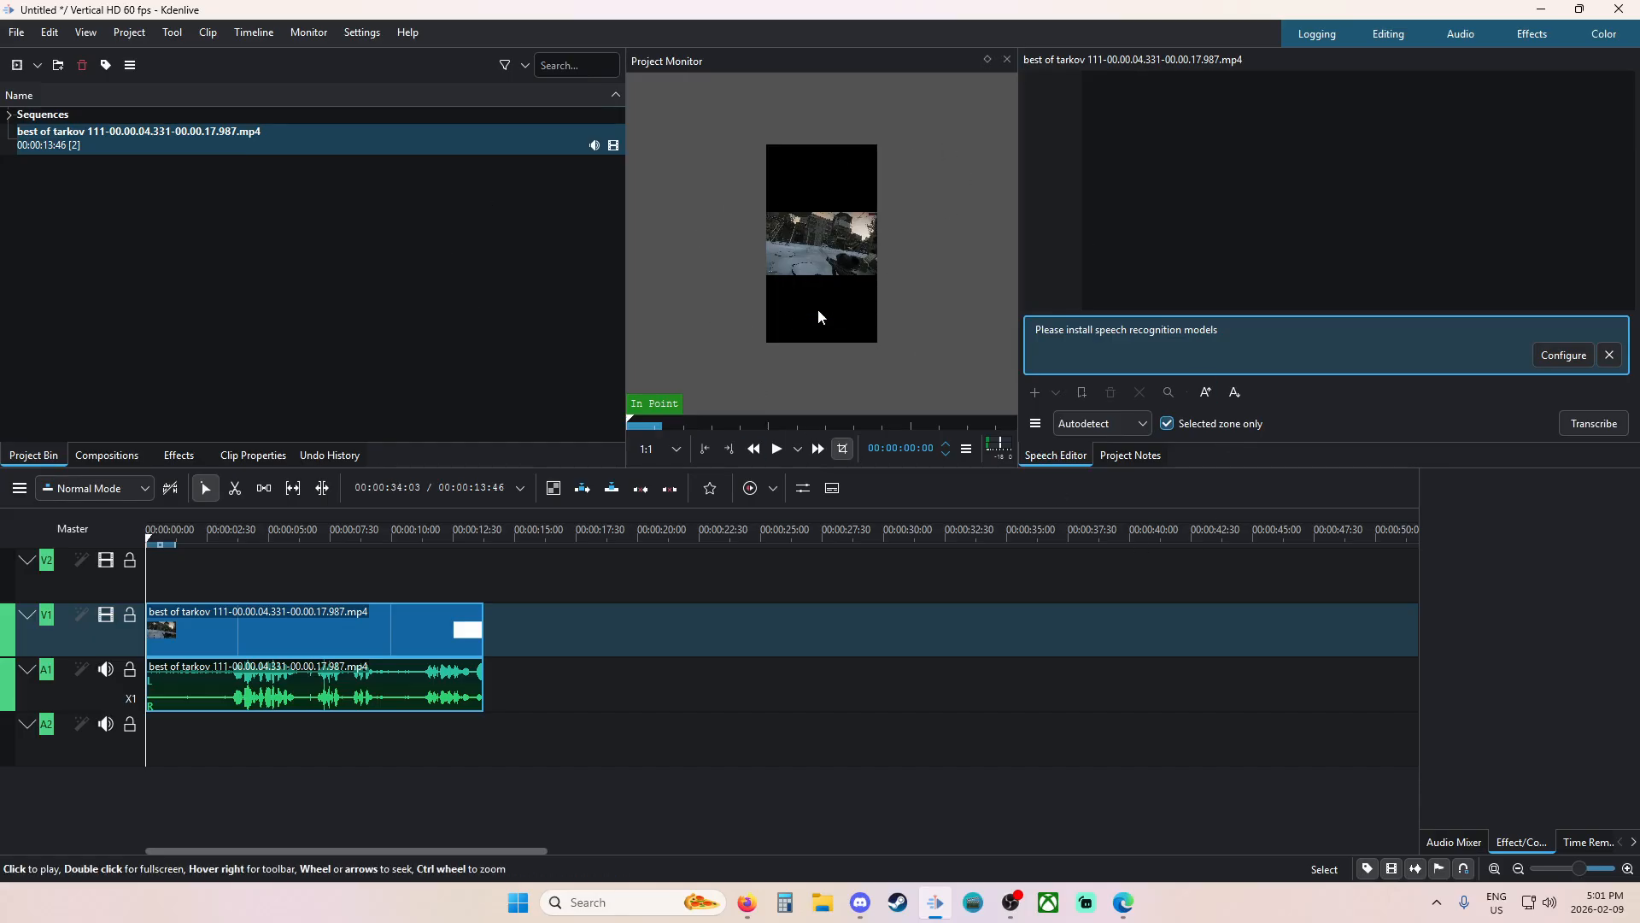
mouse_move(193, 577)
left_mouse_down()
mouse_move(165, 574)
mouse_move(208, 576)
left_mouse_up()
right_click(305, 641)
mouse_move(391, 609)
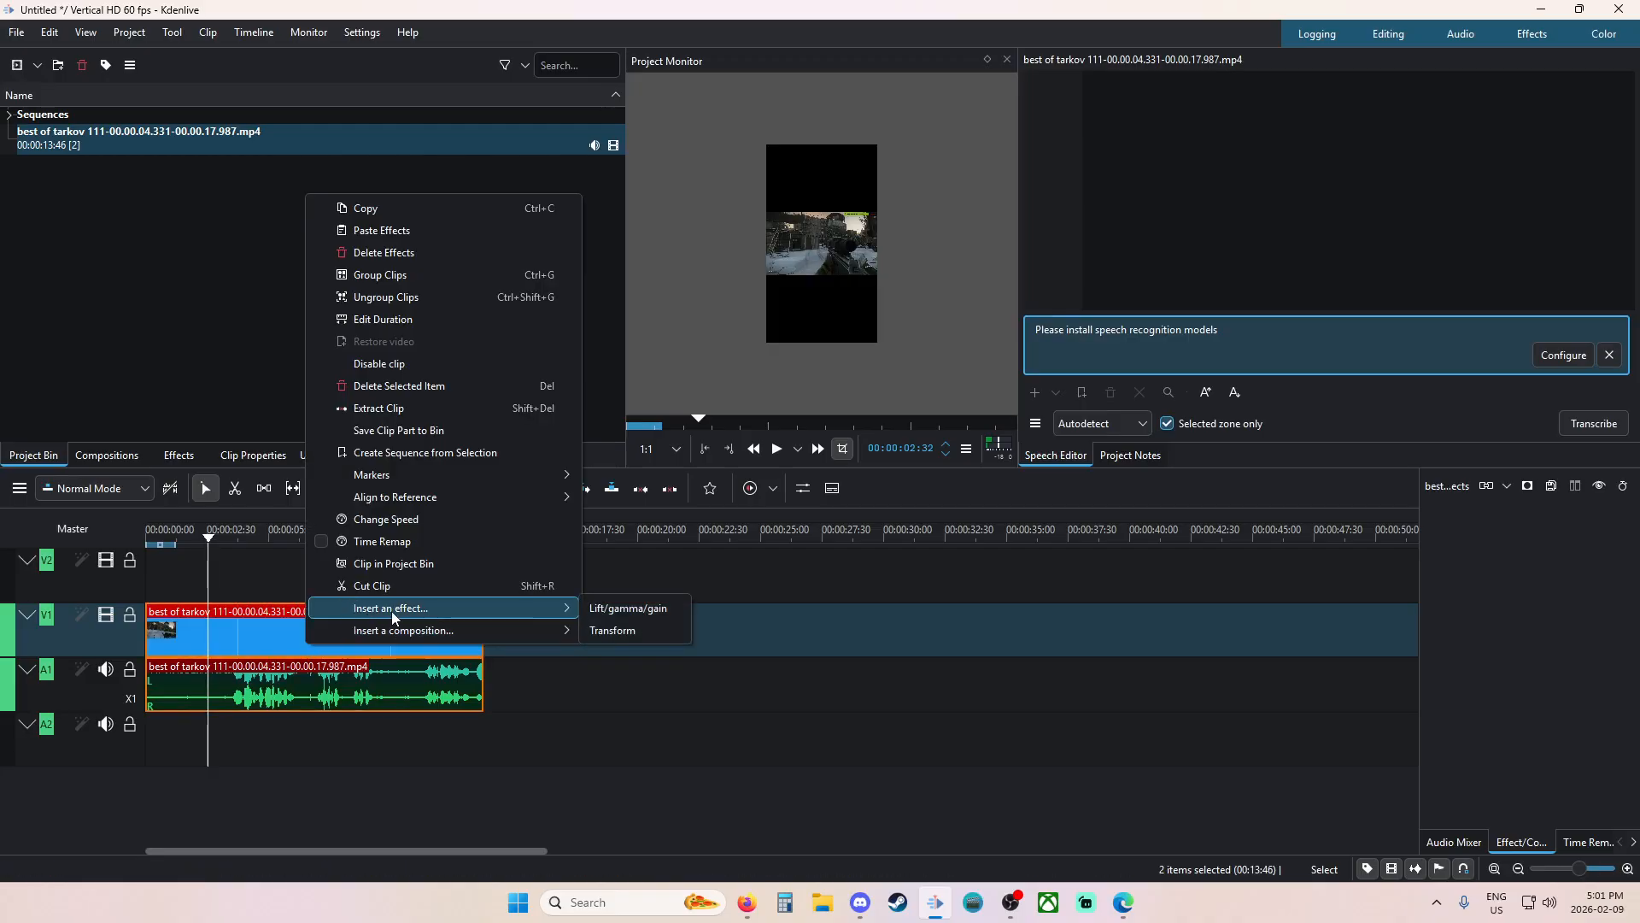
left_click(657, 632)
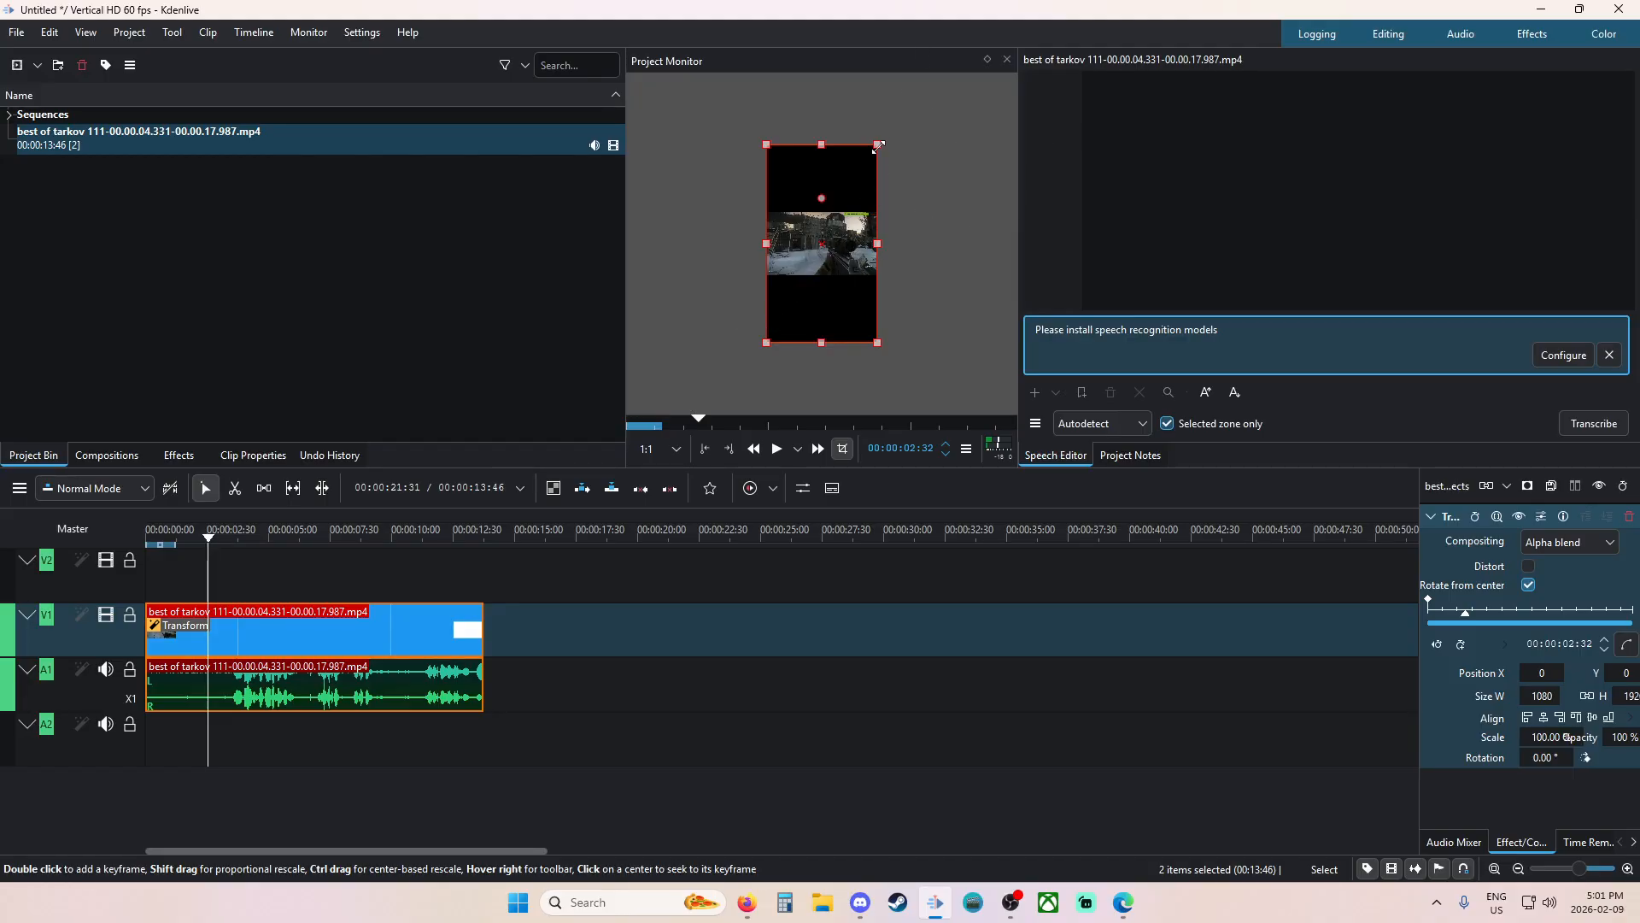
Enlarge the clip to about 179% scale, position it at about X -1099, Y -762 to fill the vertical frame, and play it from the start.
left_click_drag(878, 147, 968, 65)
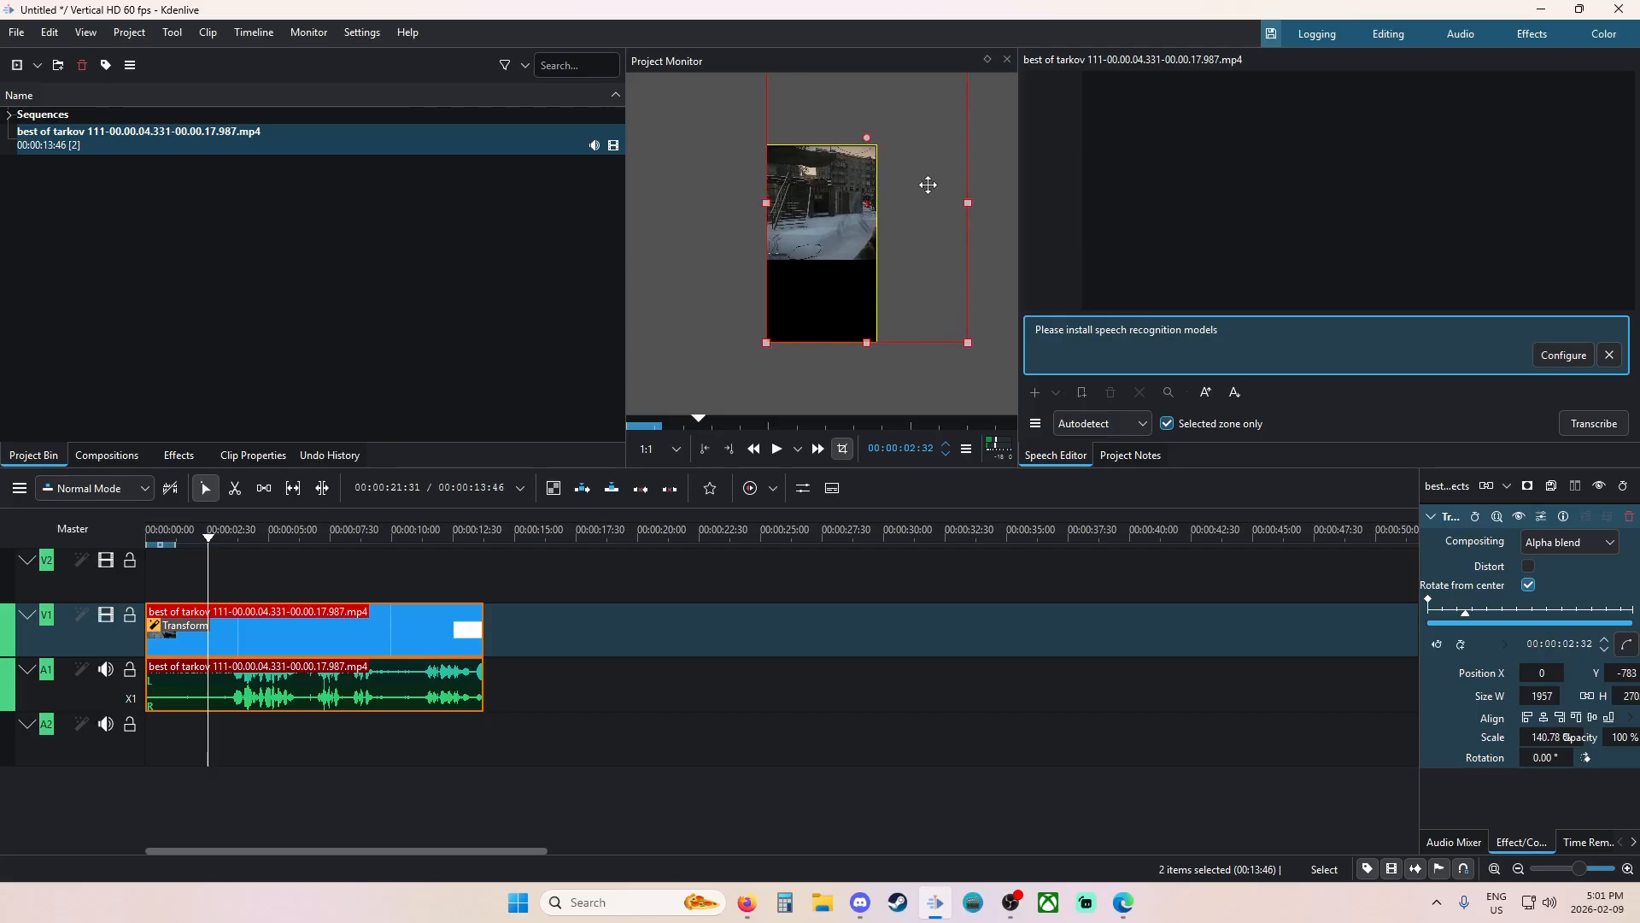
left_click_drag(929, 184, 918, 146)
left_click_drag(918, 146, 918, 147)
scroll(759, 274, "up", 3)
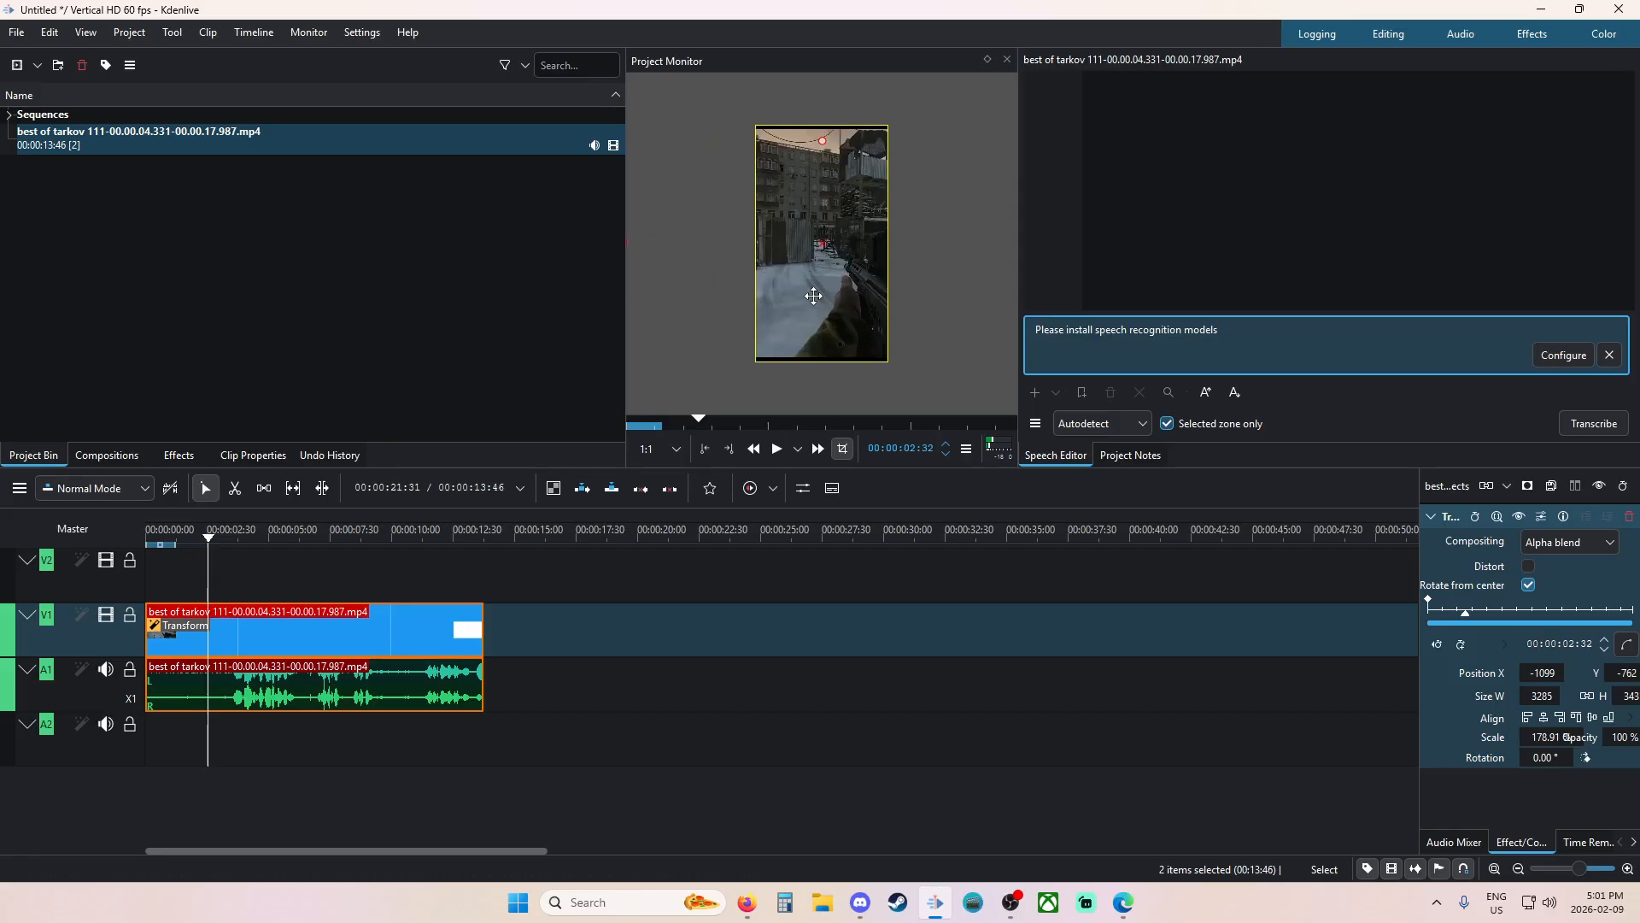
left_click_drag(325, 582, 3, 559)
key("space")
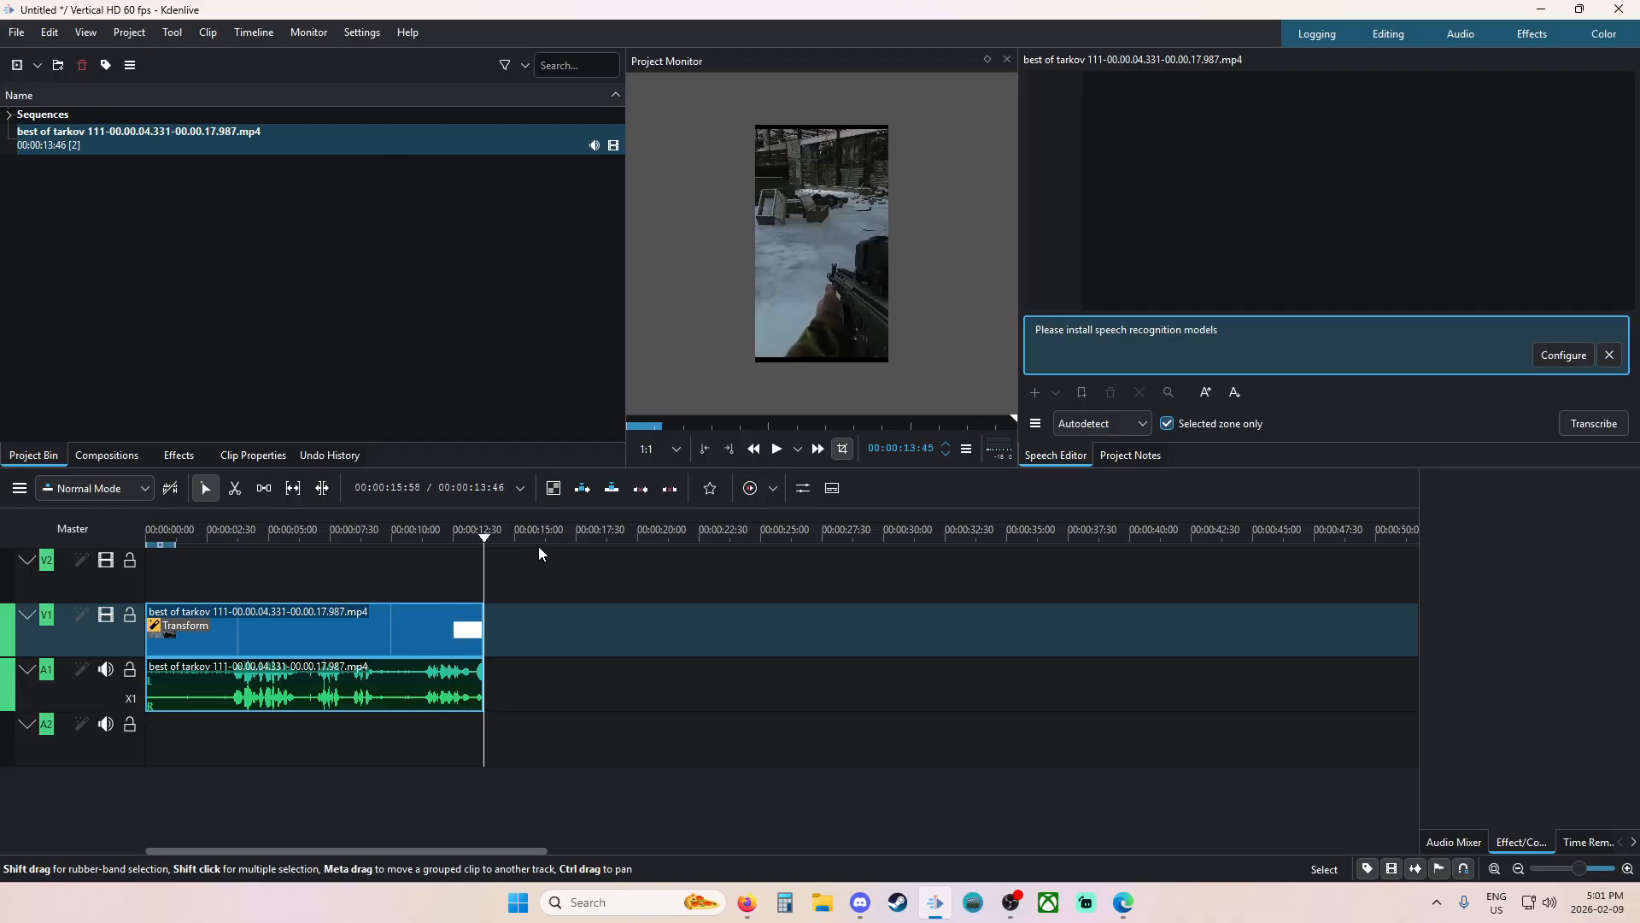
Render the full project to the Videos folder as SoMuchGoop.mp4 using the MP4-H264/AAC preset.
left_click(129, 32)
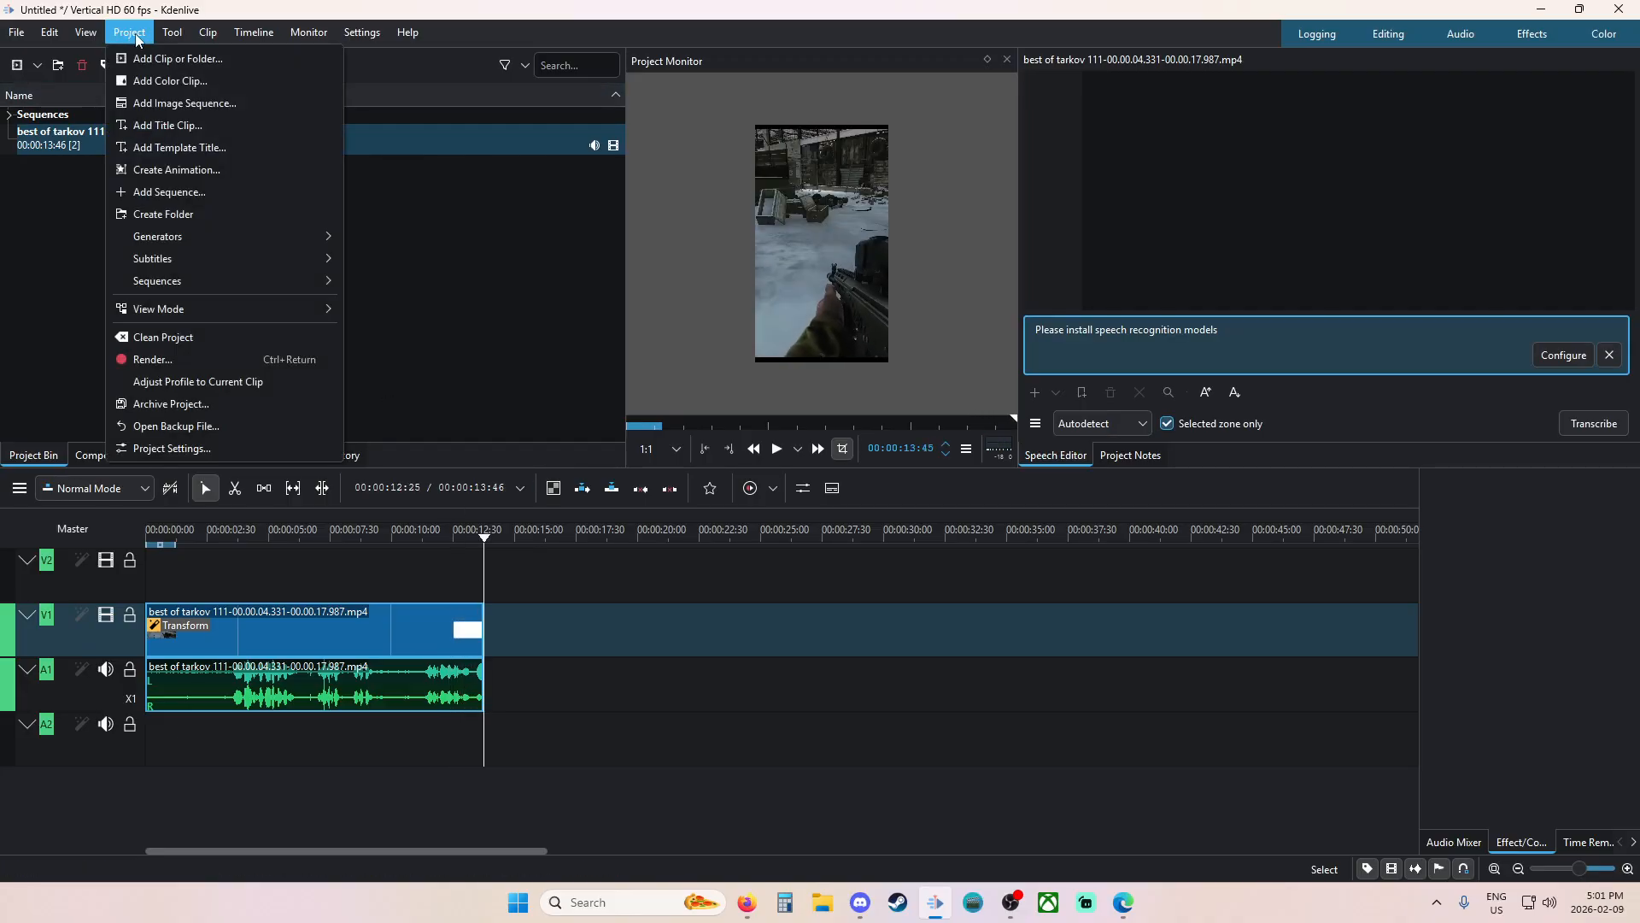
left_click(239, 359)
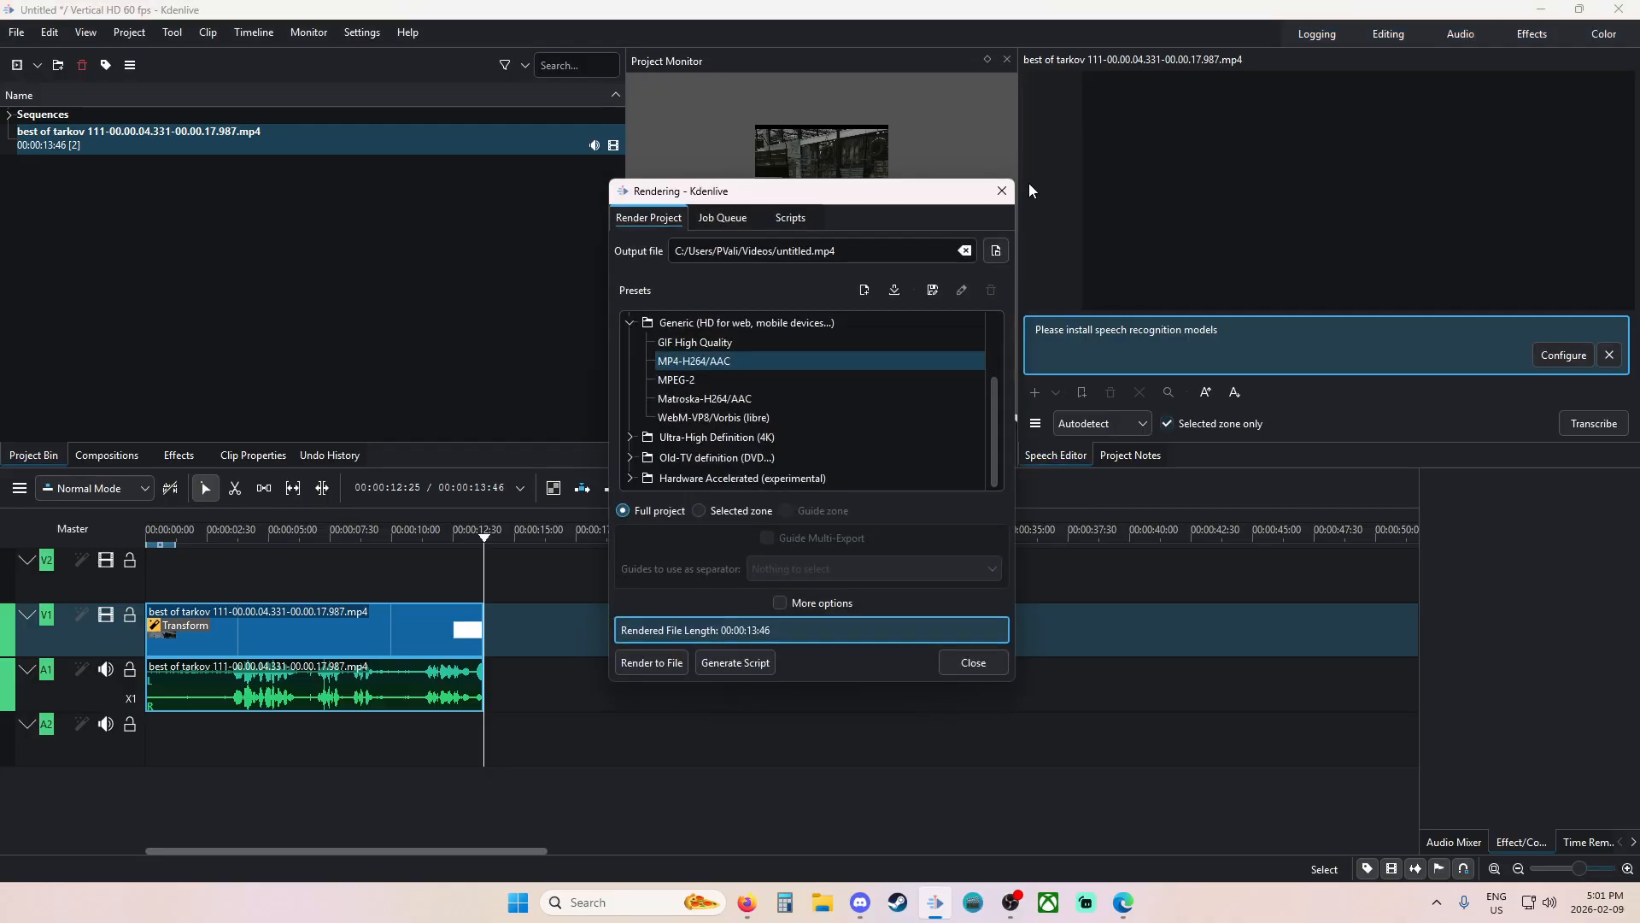
left_click_drag(778, 255, 994, 240)
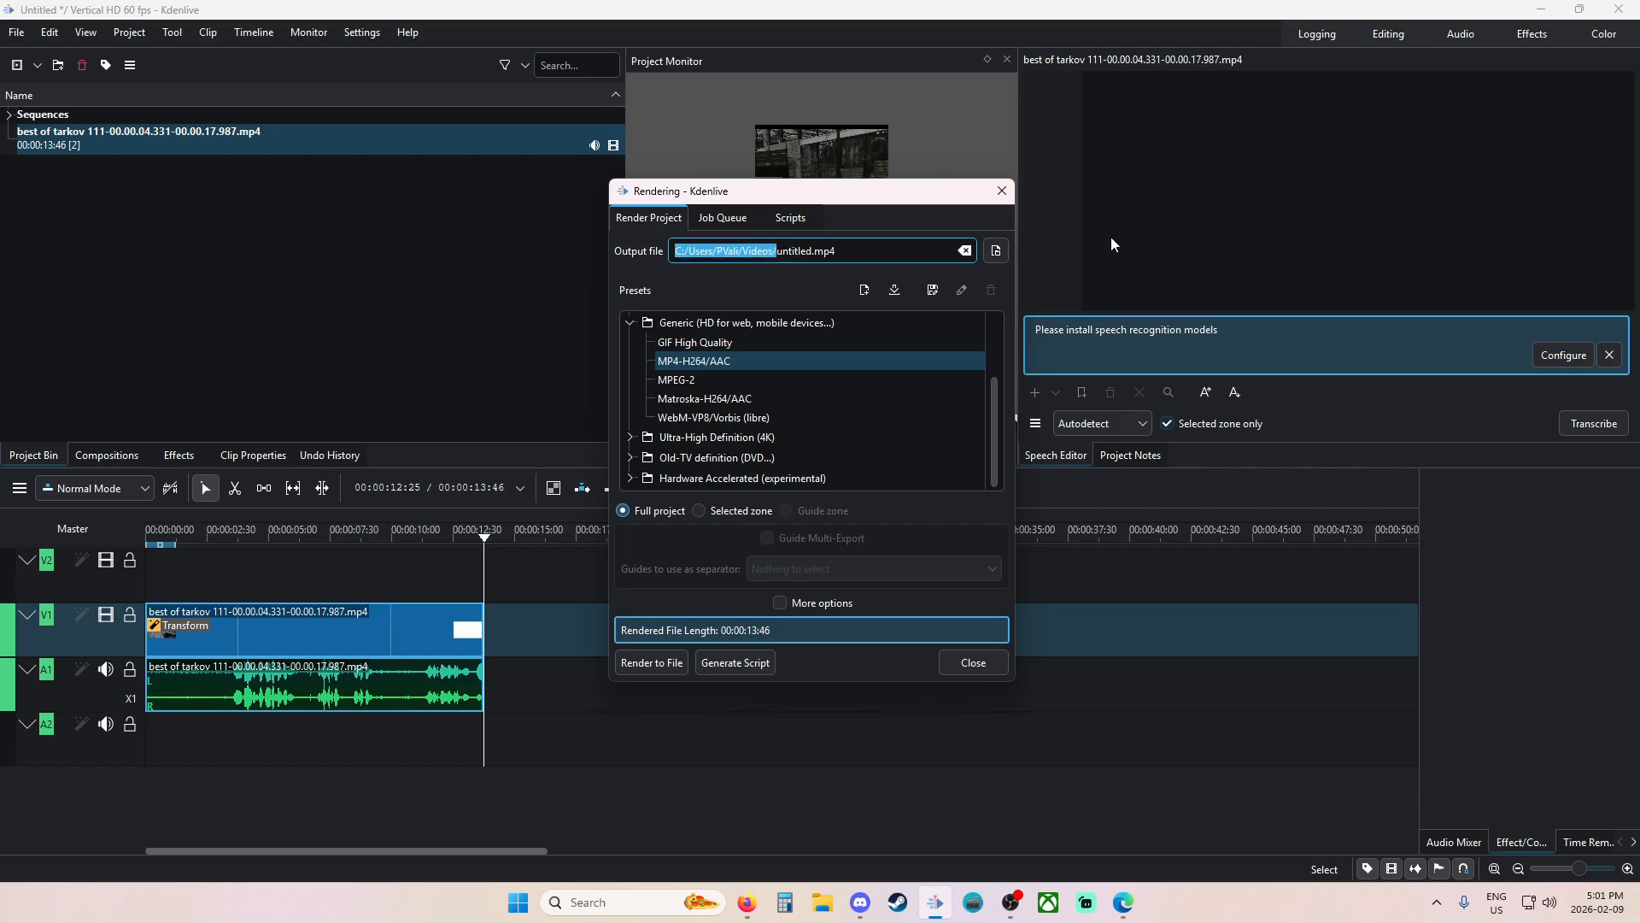
key("Right")
type("0")
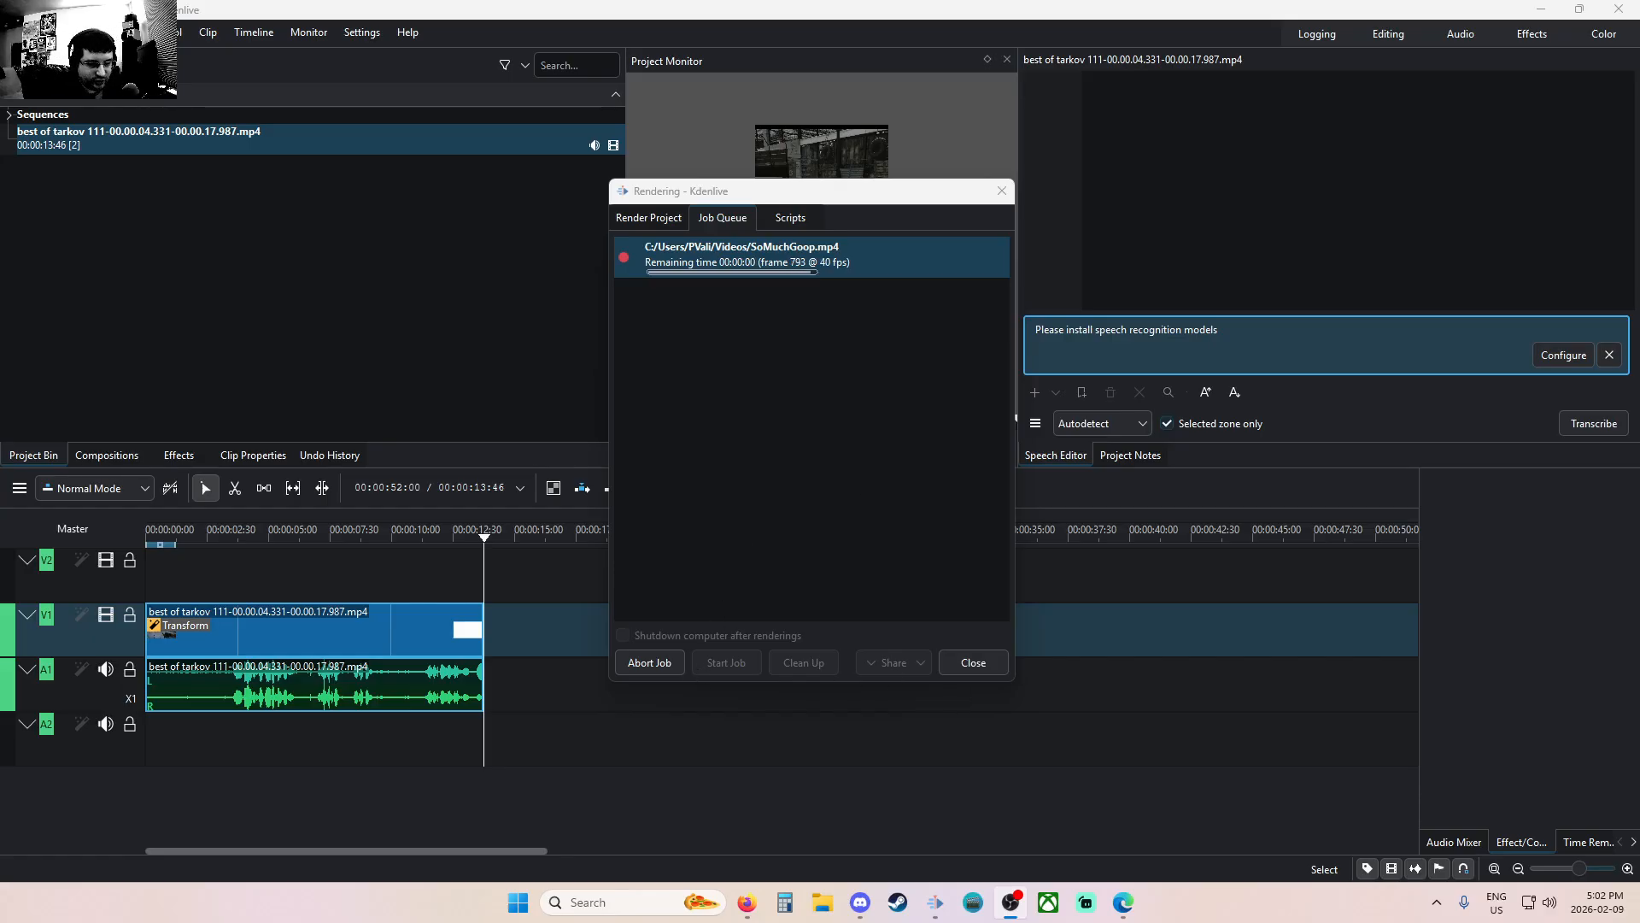
Close the rendering window and exit Kdenlive without saving the project.
left_click(983, 670)
left_click(1619, 8)
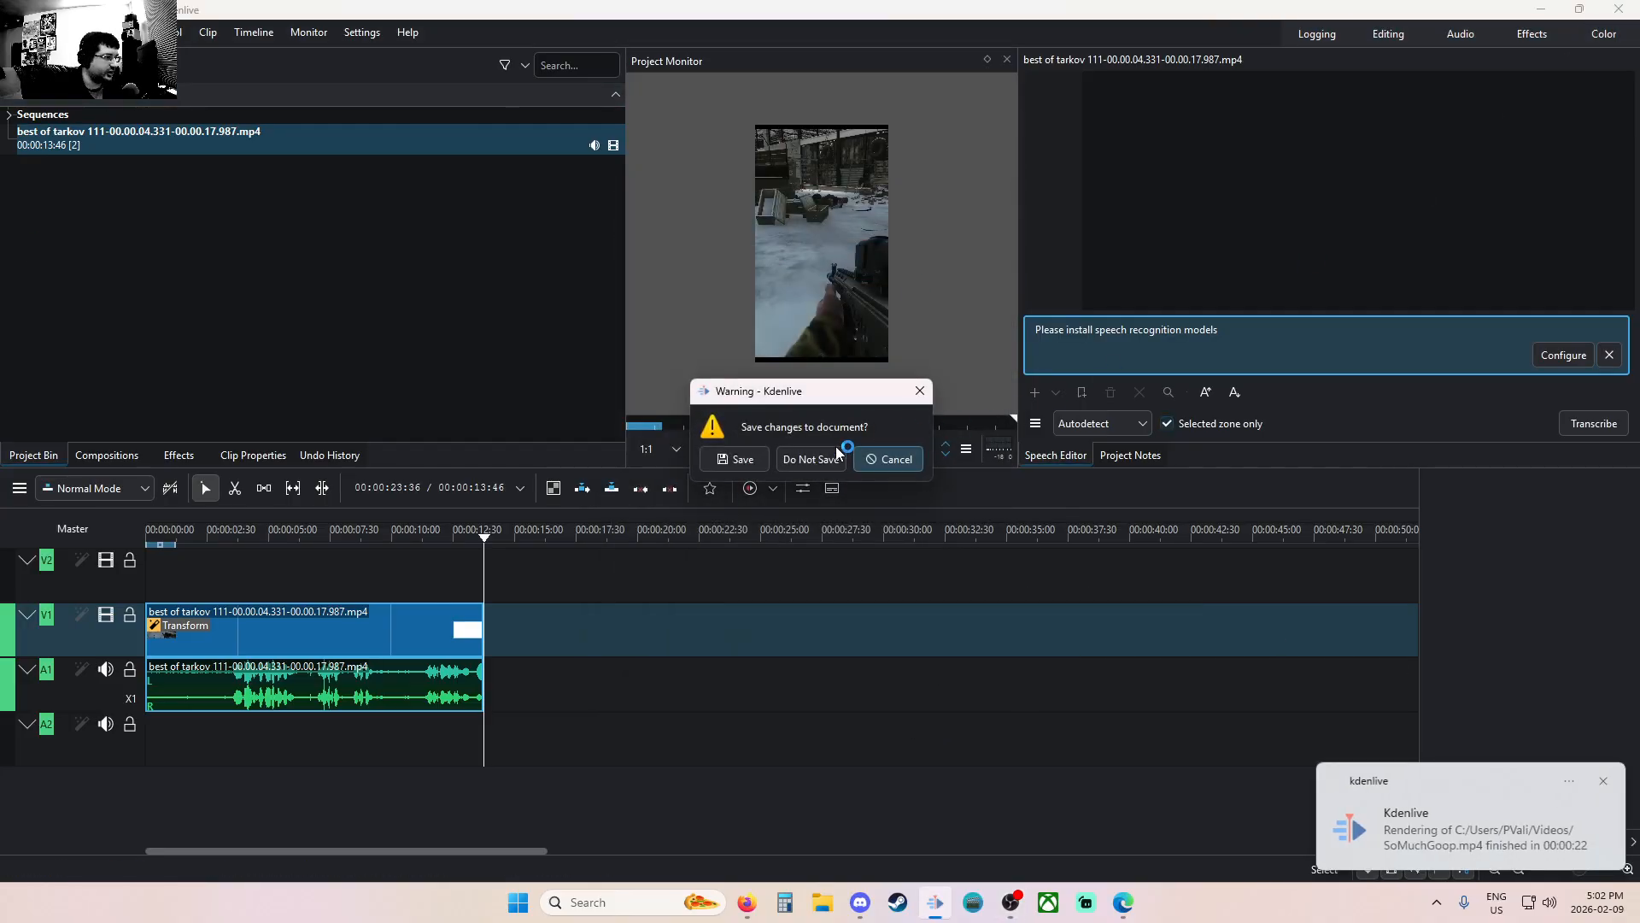
left_click(835, 457)
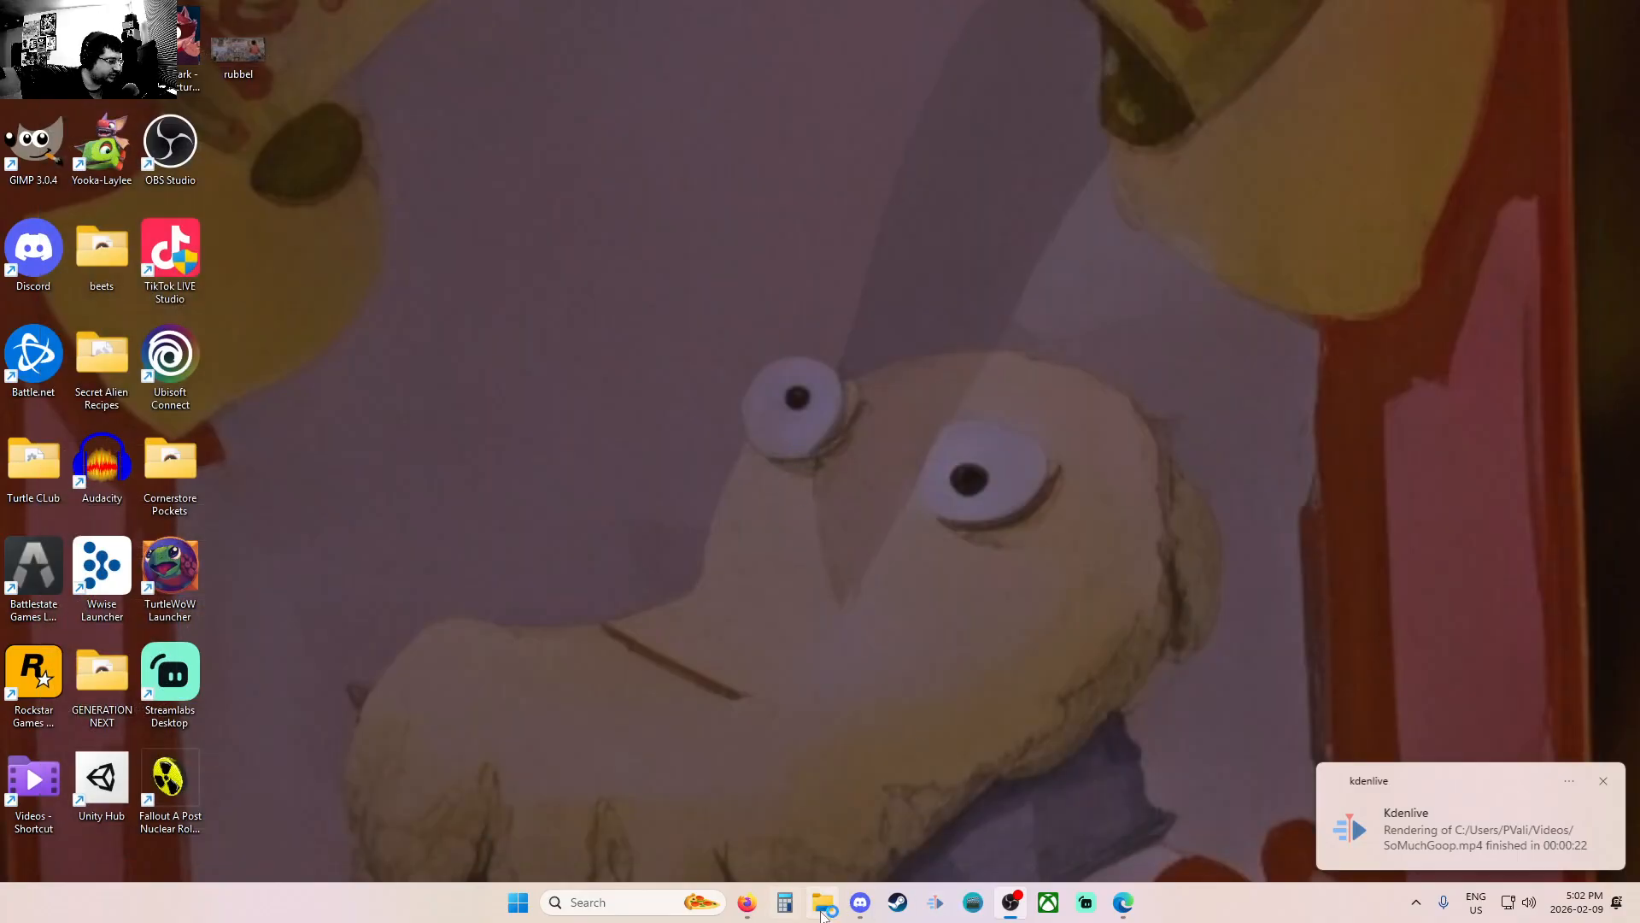
In File Explorer, open Videos > FOR UPLOAD > SHORTS MATS and preview the trimmed clip best of tarkov 111-00.00.04.331-00.00.17.987.
left_click(822, 904)
left_click(72, 470)
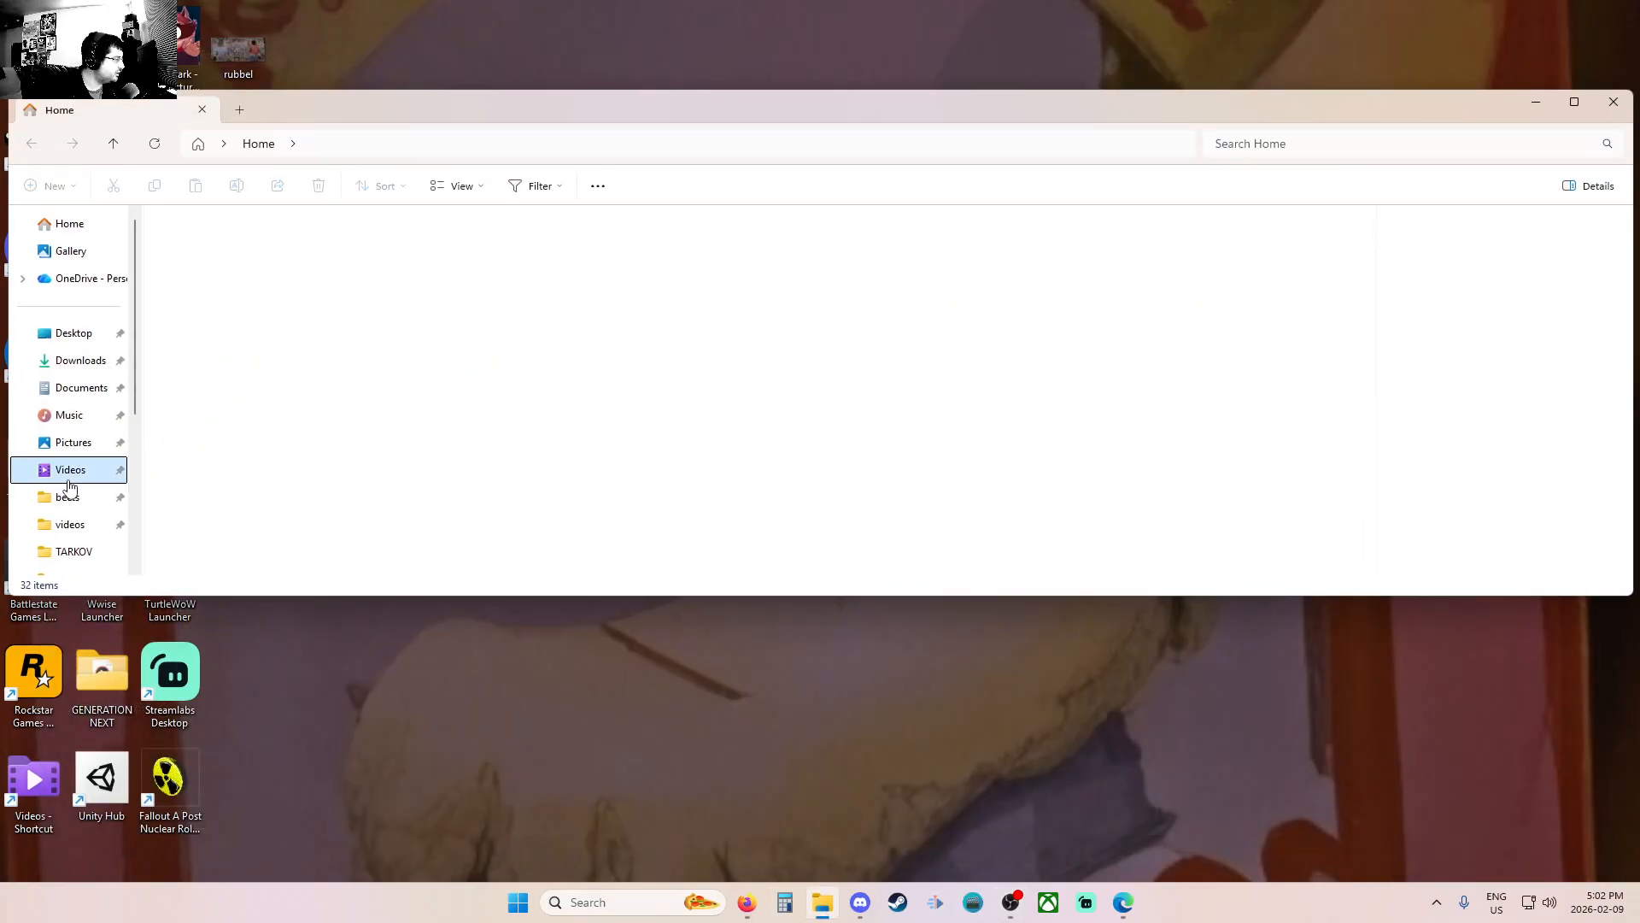
double_click(275, 289)
left_click(275, 288)
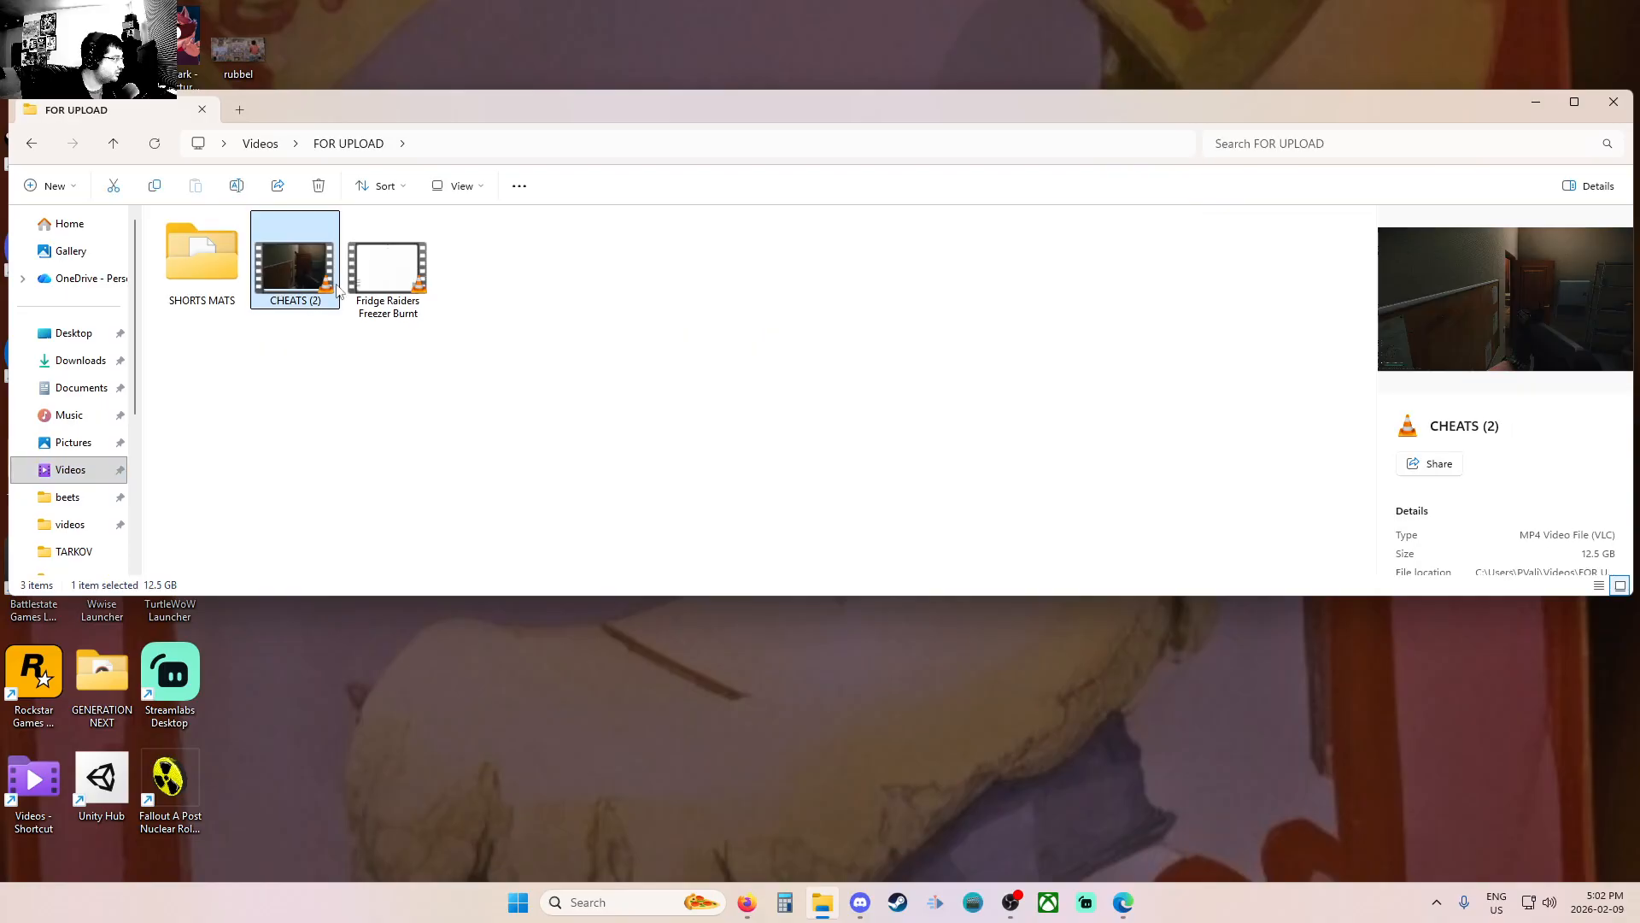
double_click(179, 295)
double_click(299, 290)
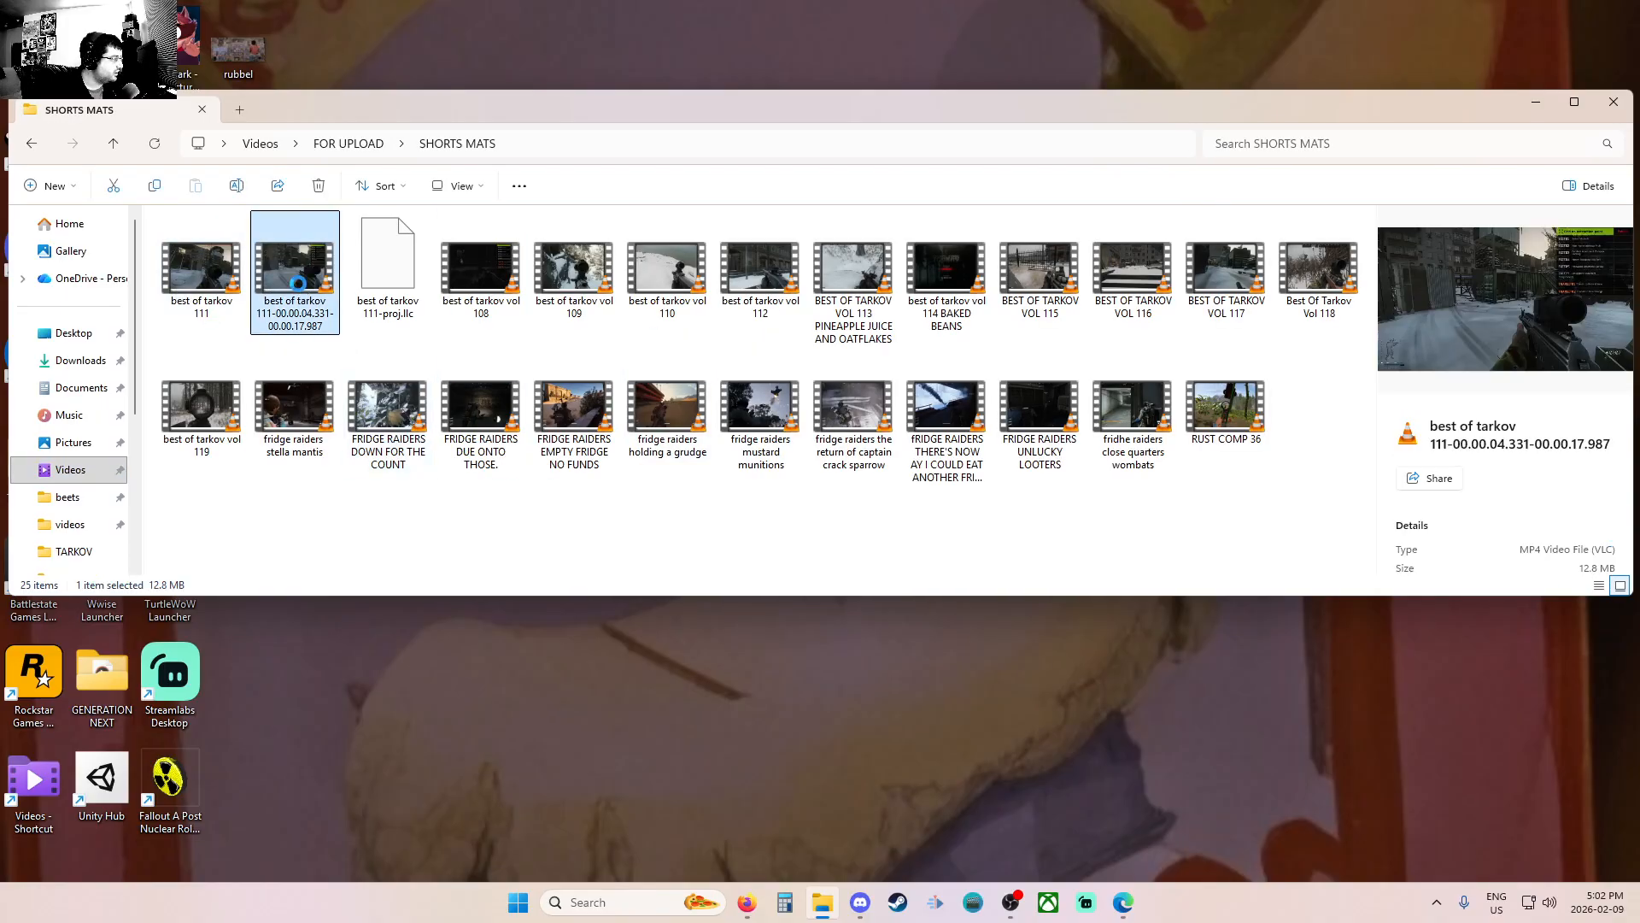
key("alt+F4")
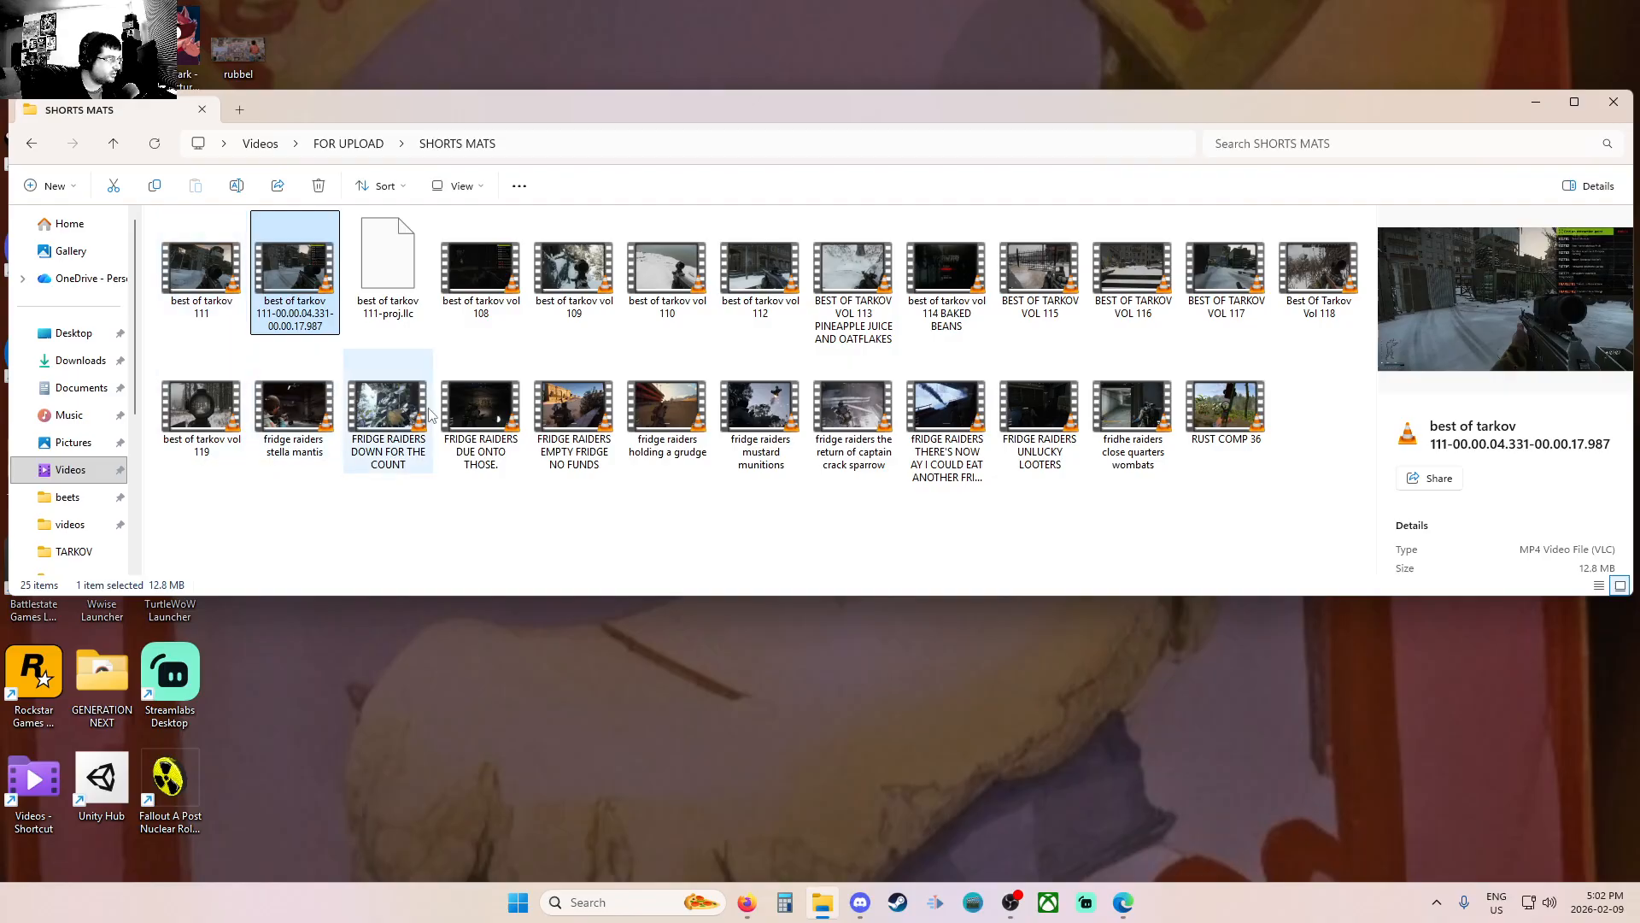
Return to the Videos folder, play the rendered SoMuchGoop video, and close the player and the folder window.
left_click(36, 152)
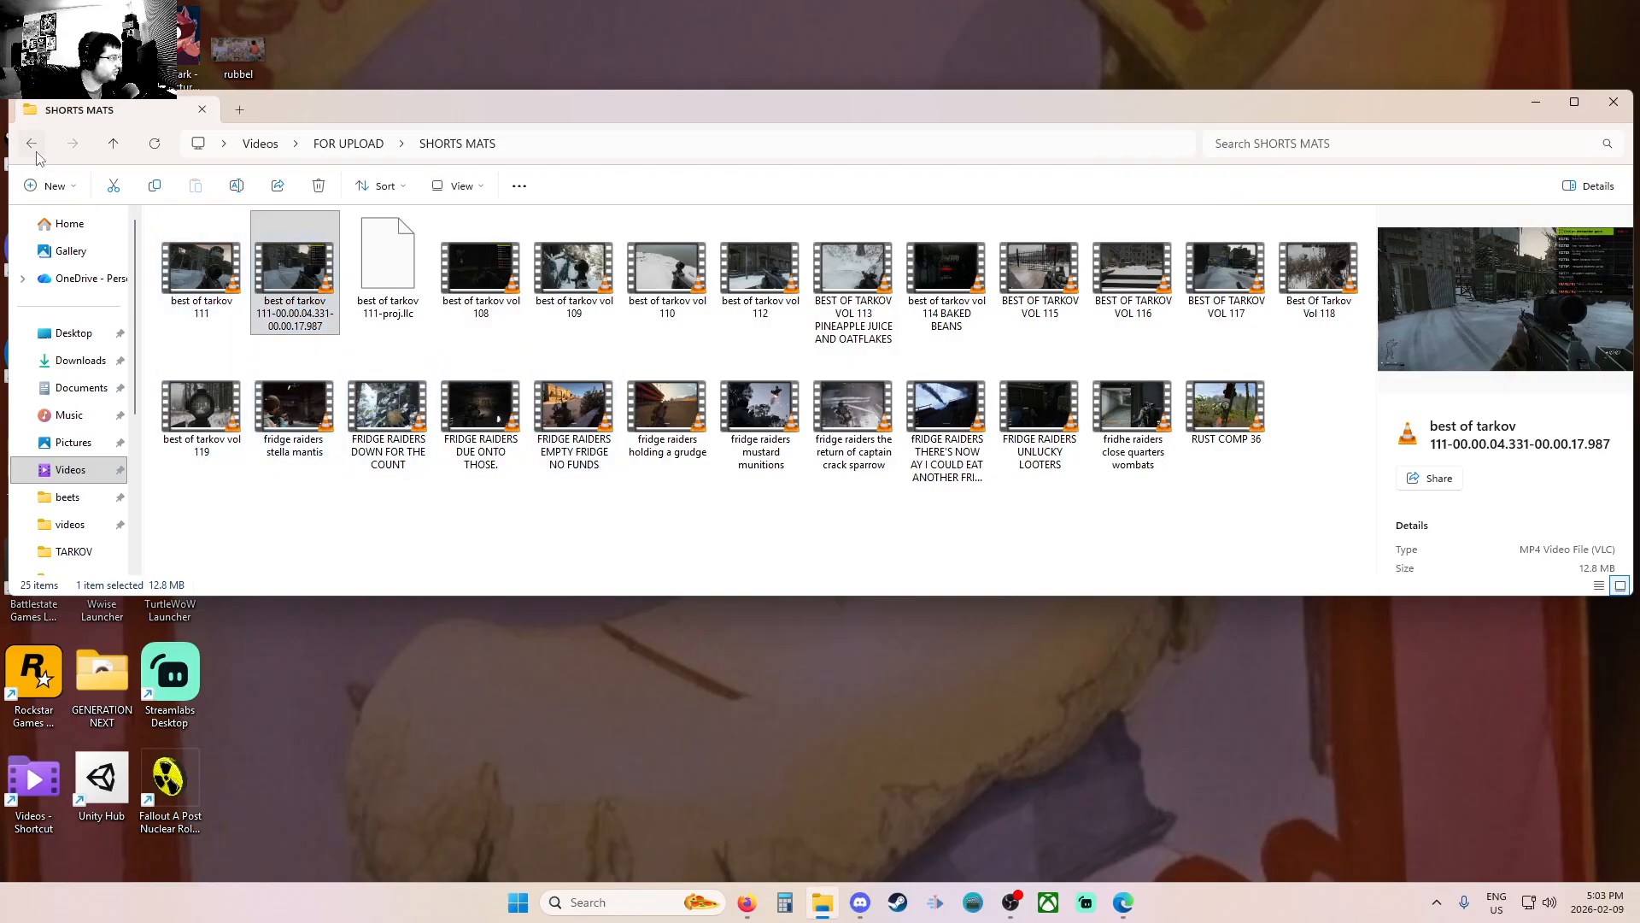
left_click(31, 143)
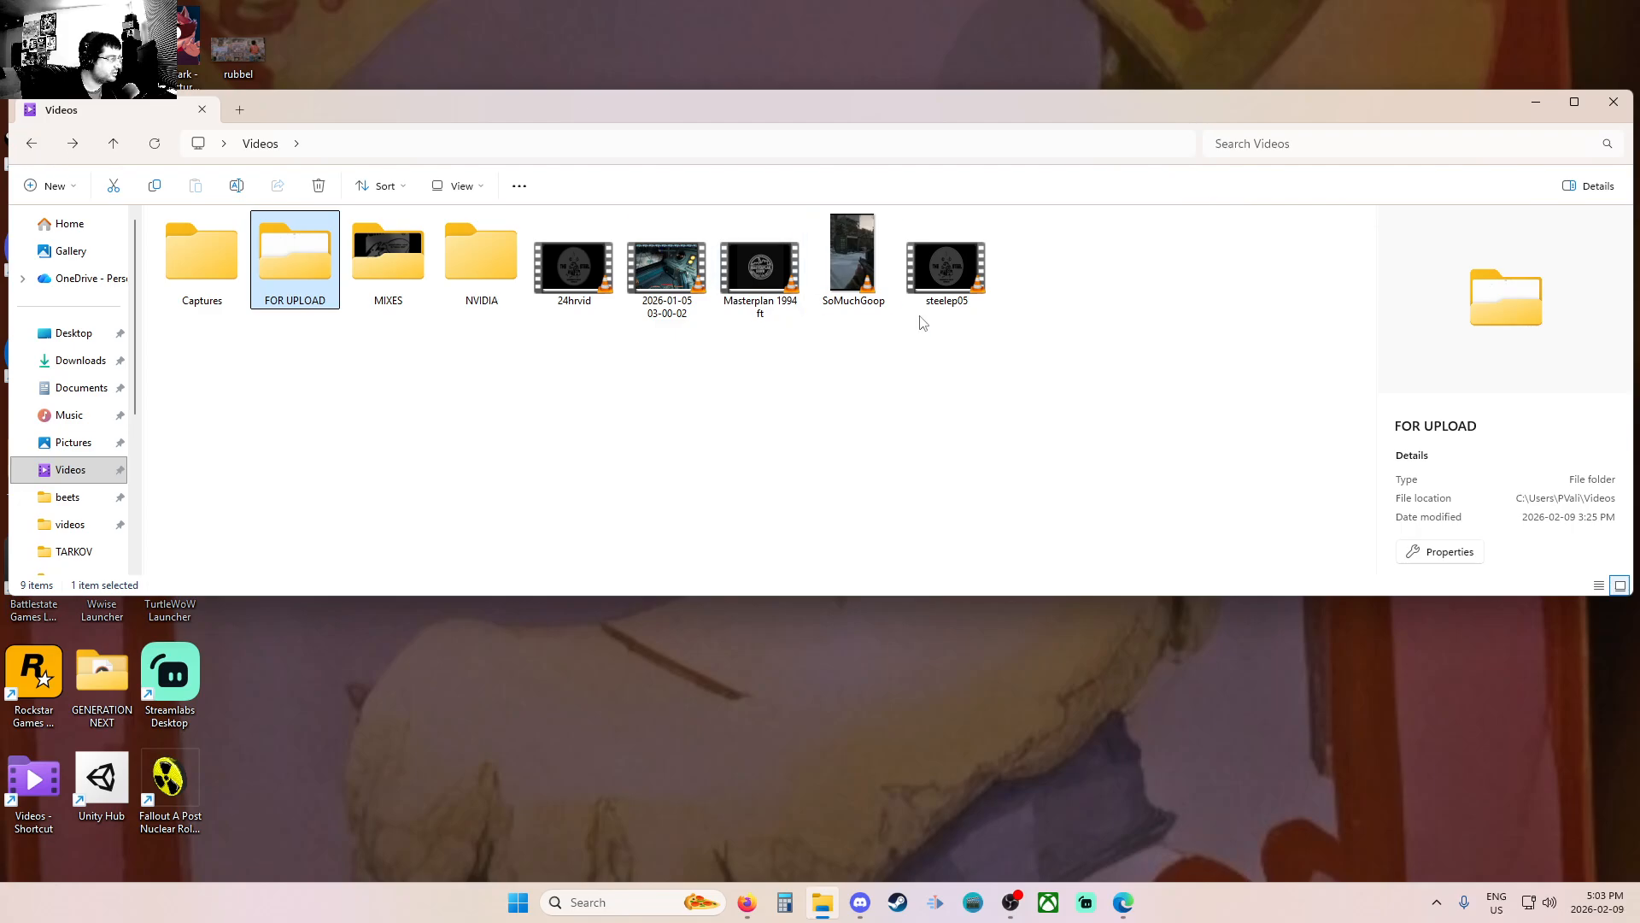
left_click(761, 265)
double_click(888, 278)
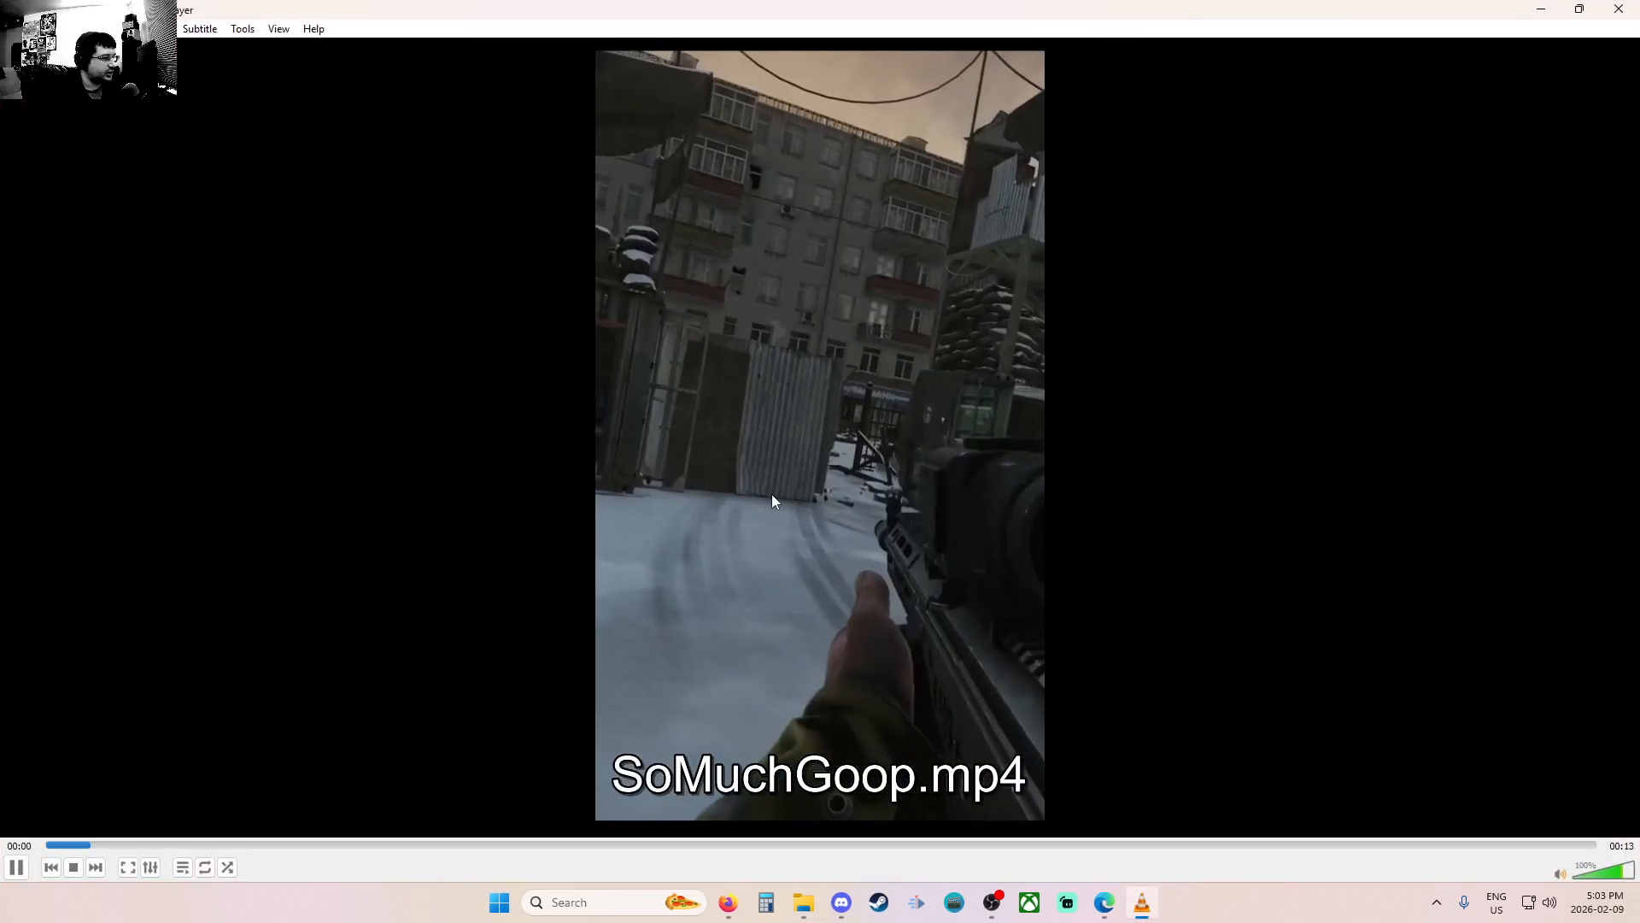
left_click(1633, 10)
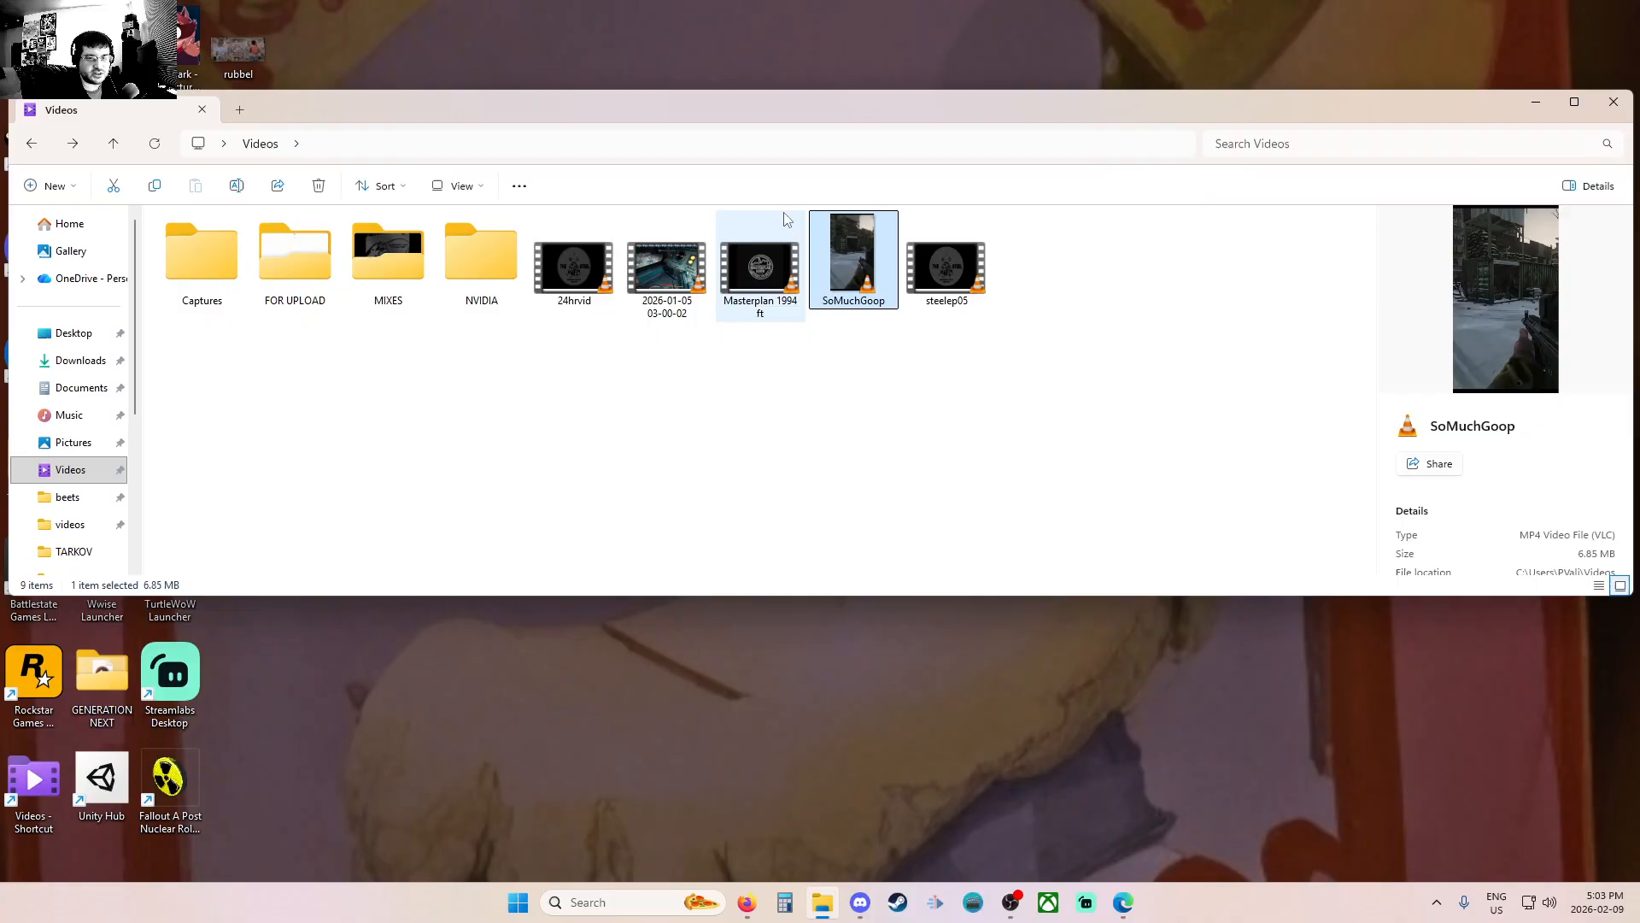
left_click(1614, 101)
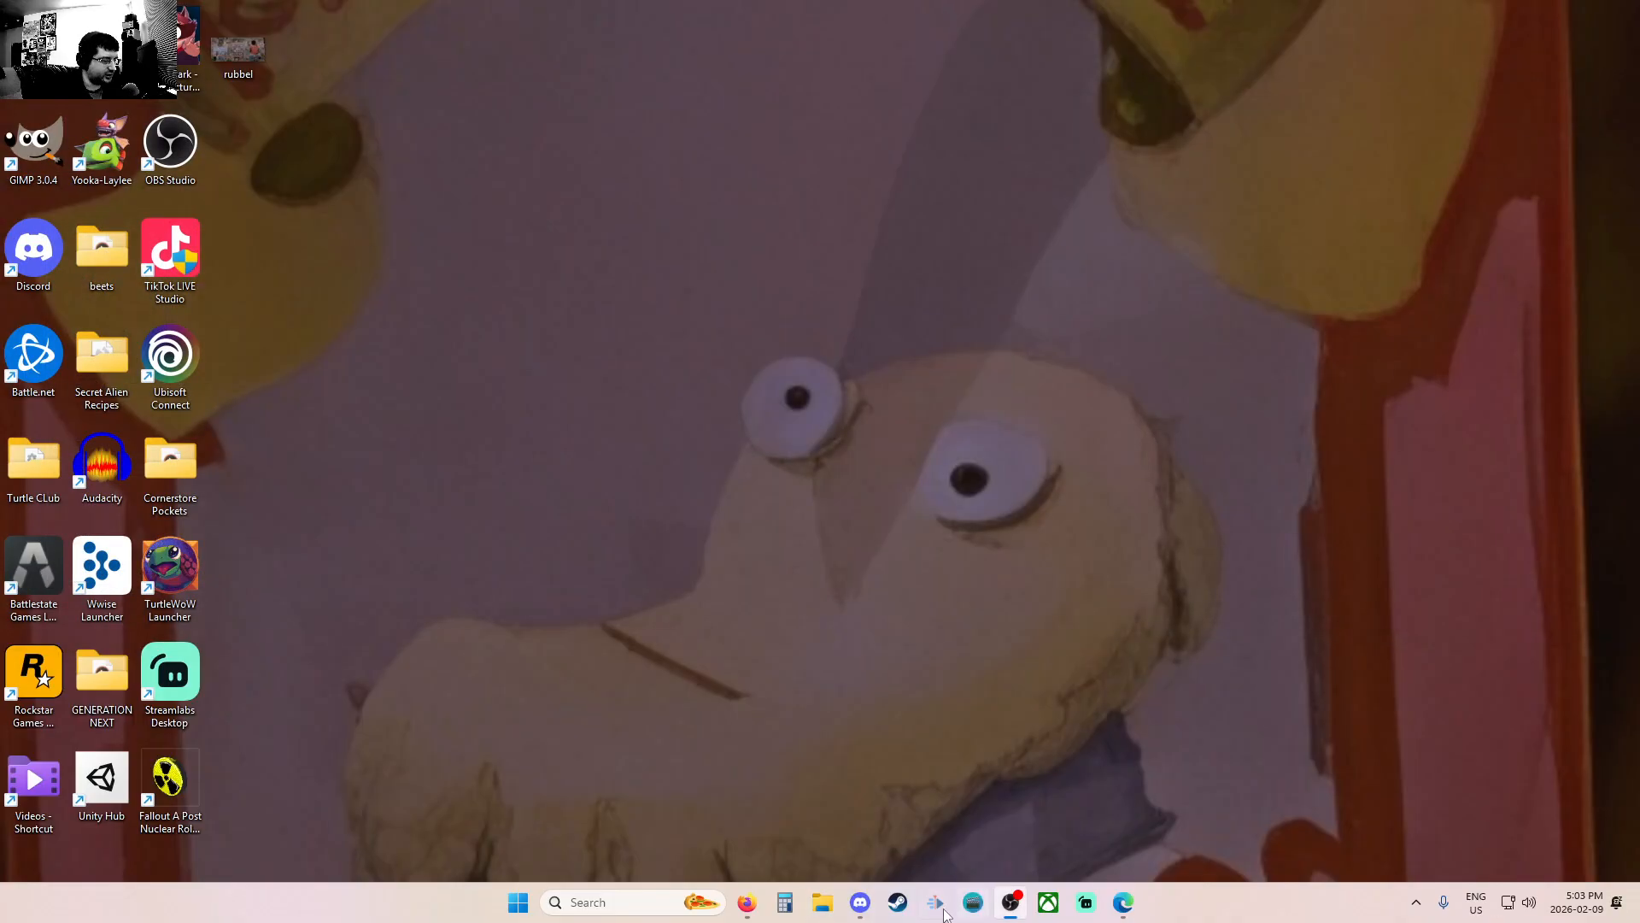
Switch to Firefox and review the open pages for OBS Studio, LosslessCut and Kdenlive.
mouse_move(743, 914)
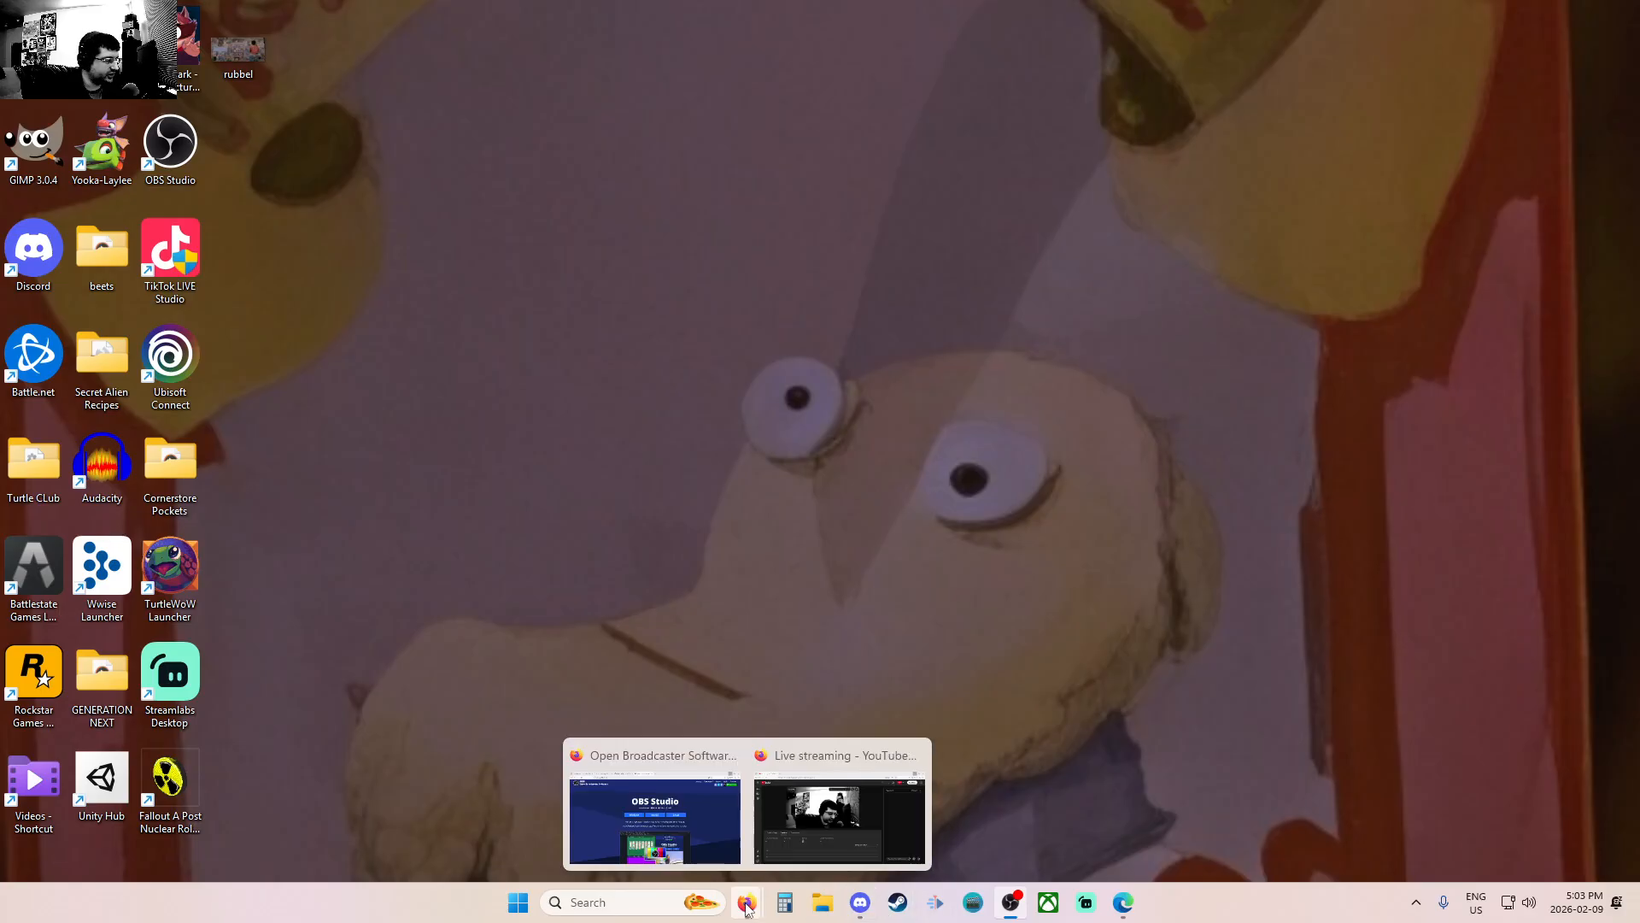
left_click(654, 808)
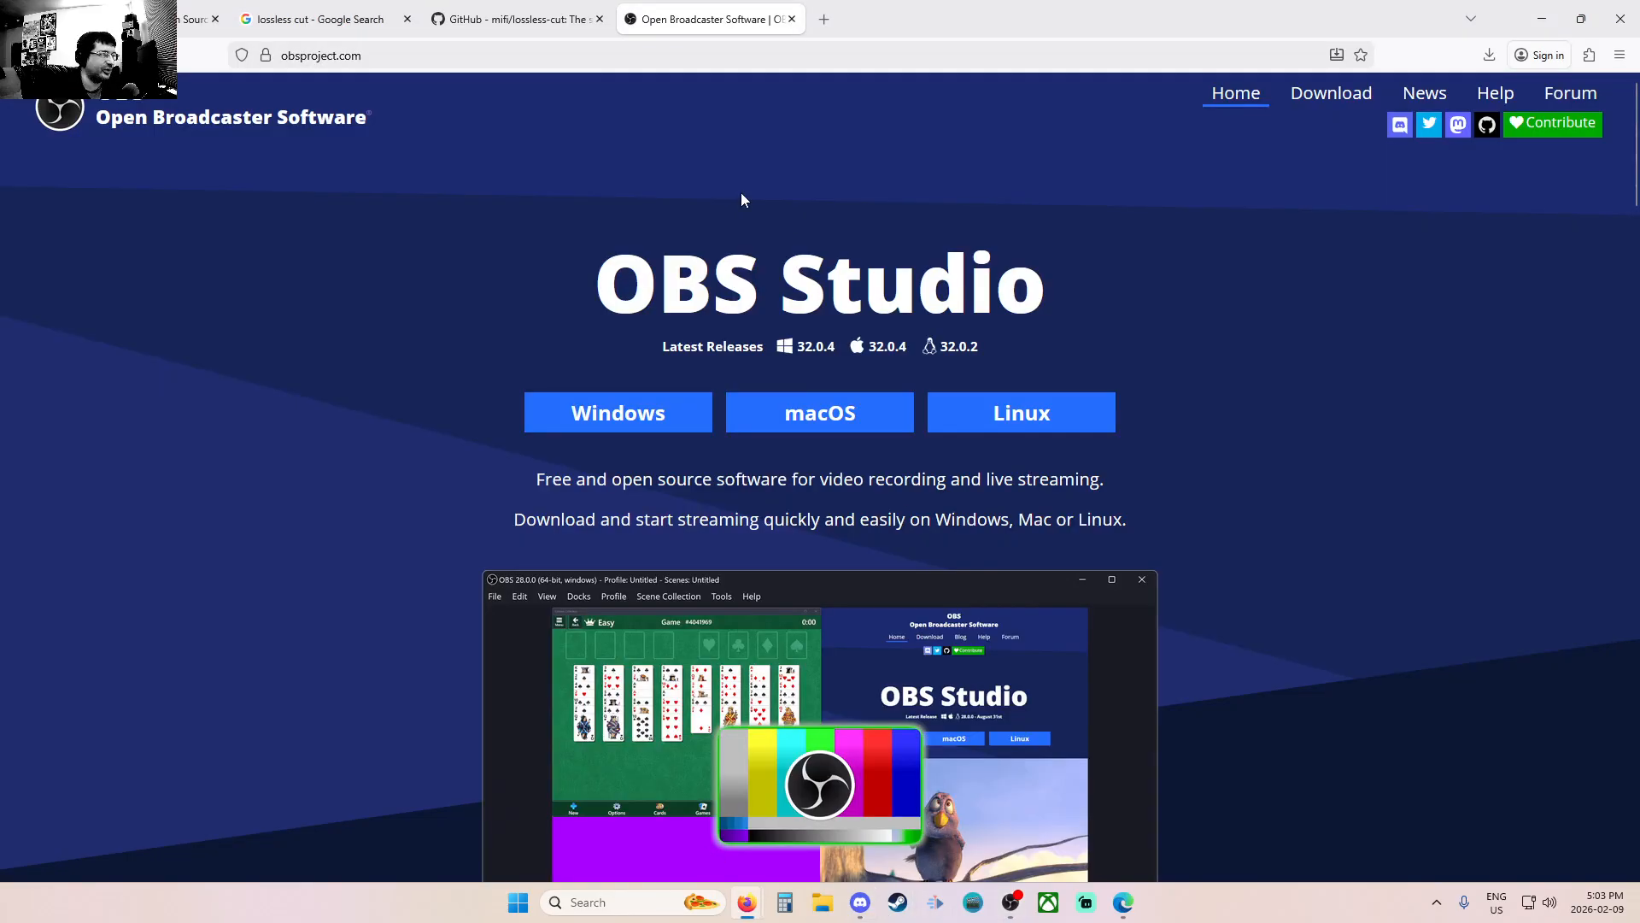
left_click(504, 19)
left_click(321, 19)
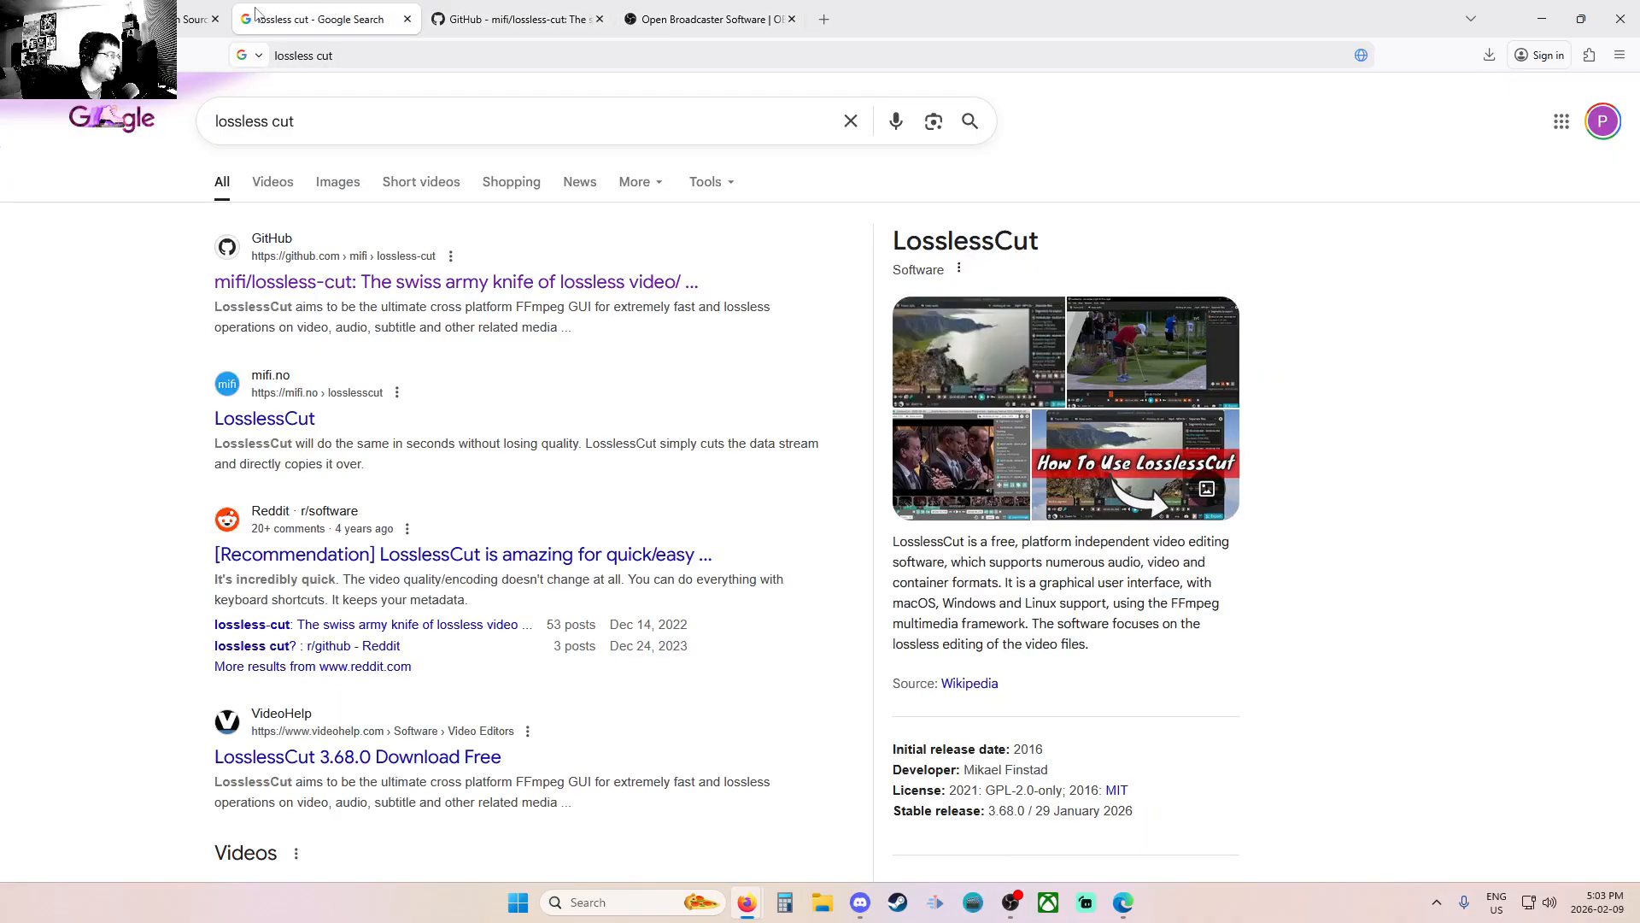
left_click(198, 19)
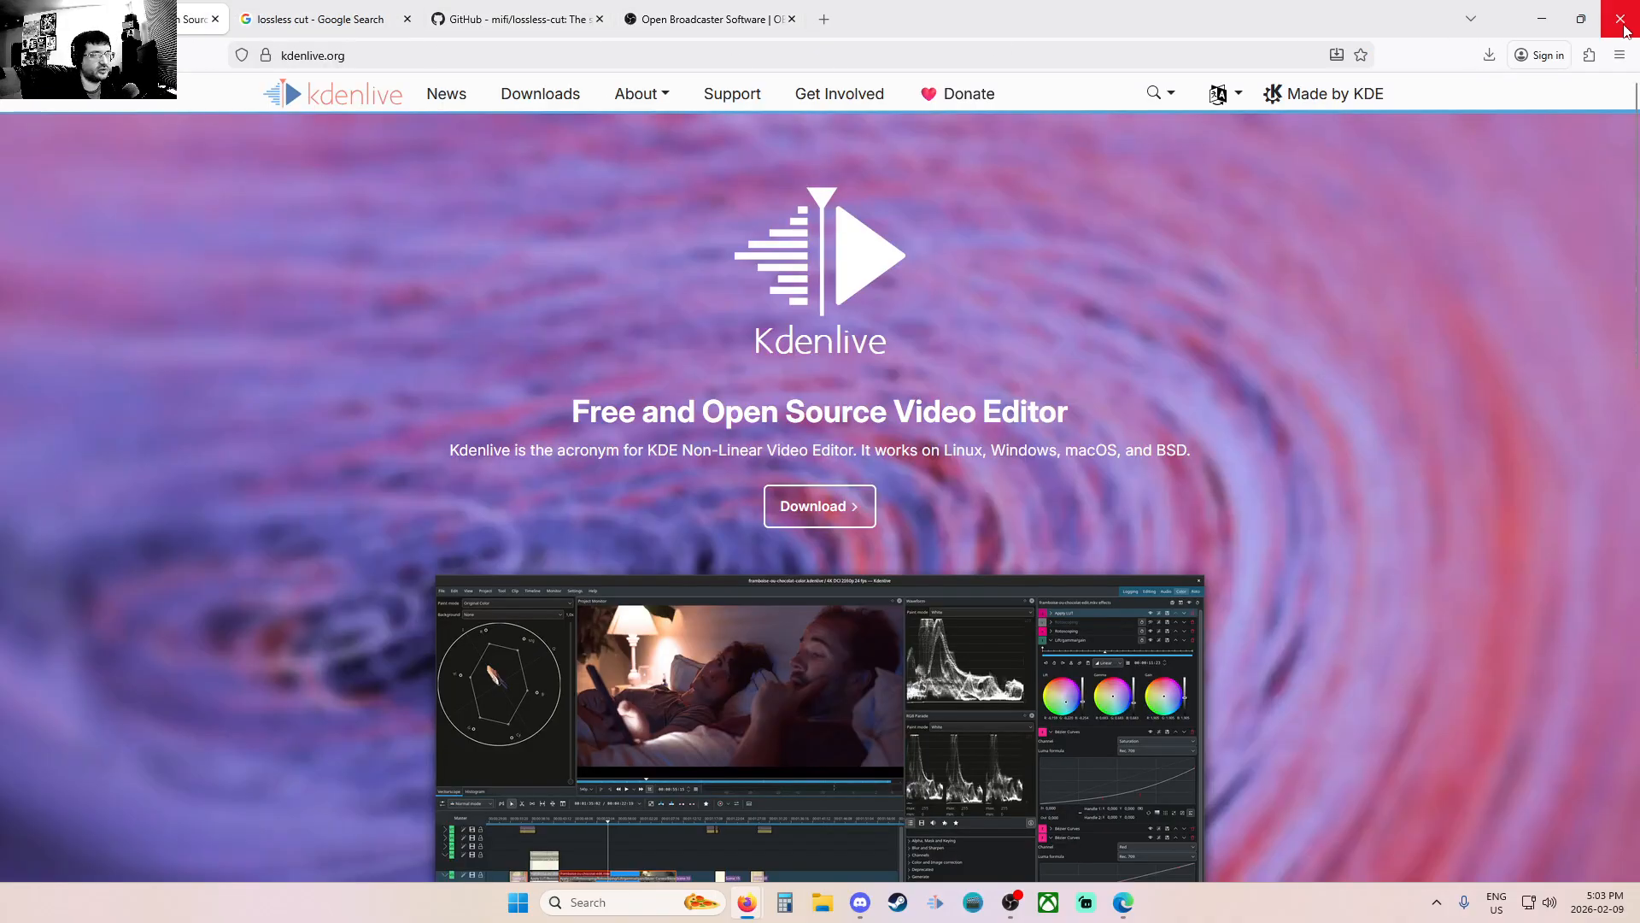